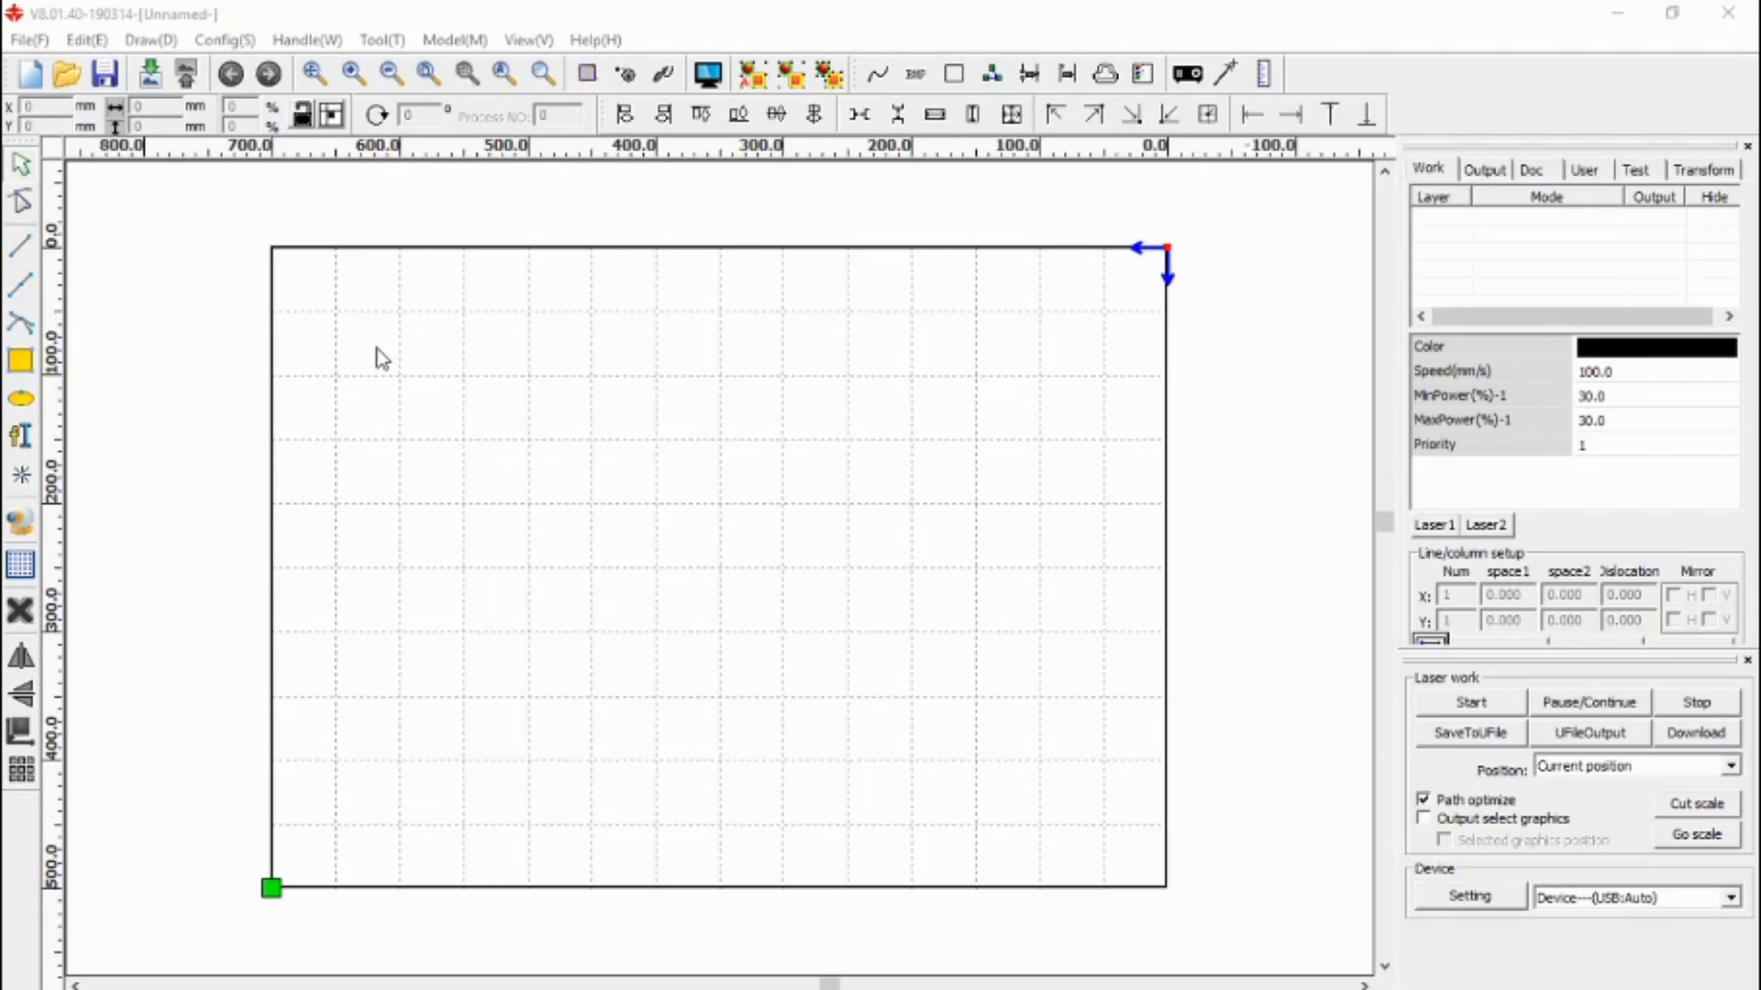
- Open Vendor settings with the vendor password and read the controller's vendor parameters
click(30, 40)
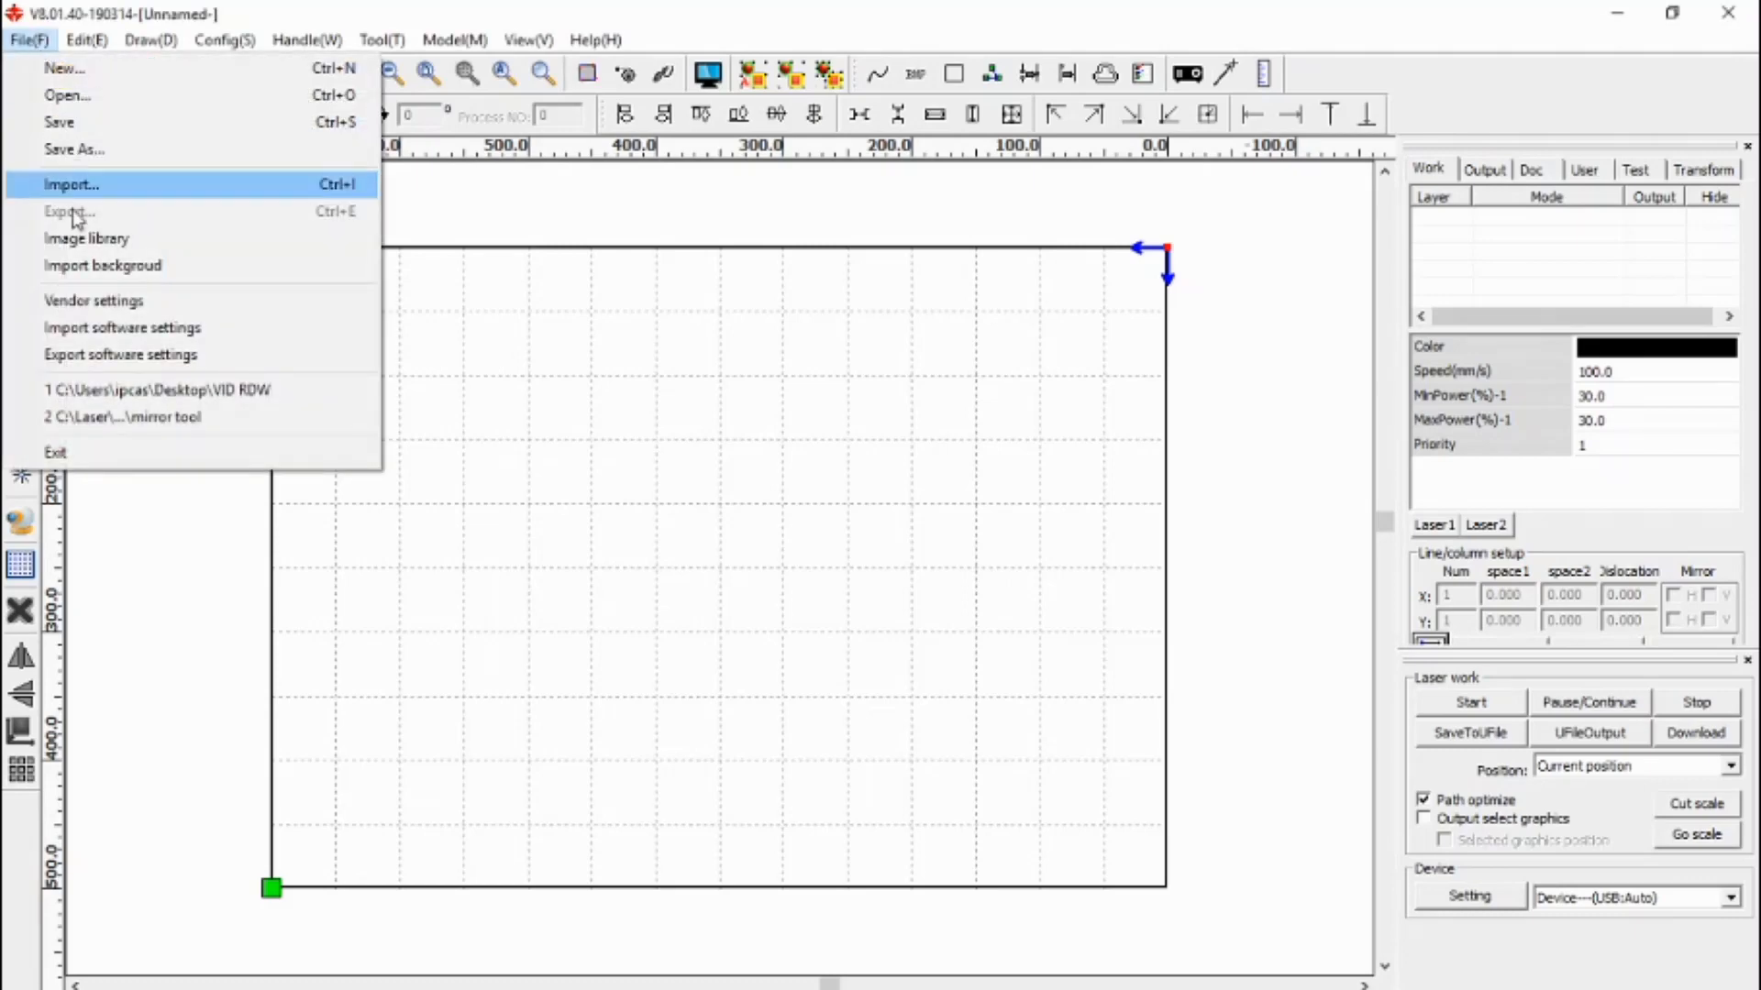
click(92, 301)
text(RD8888)
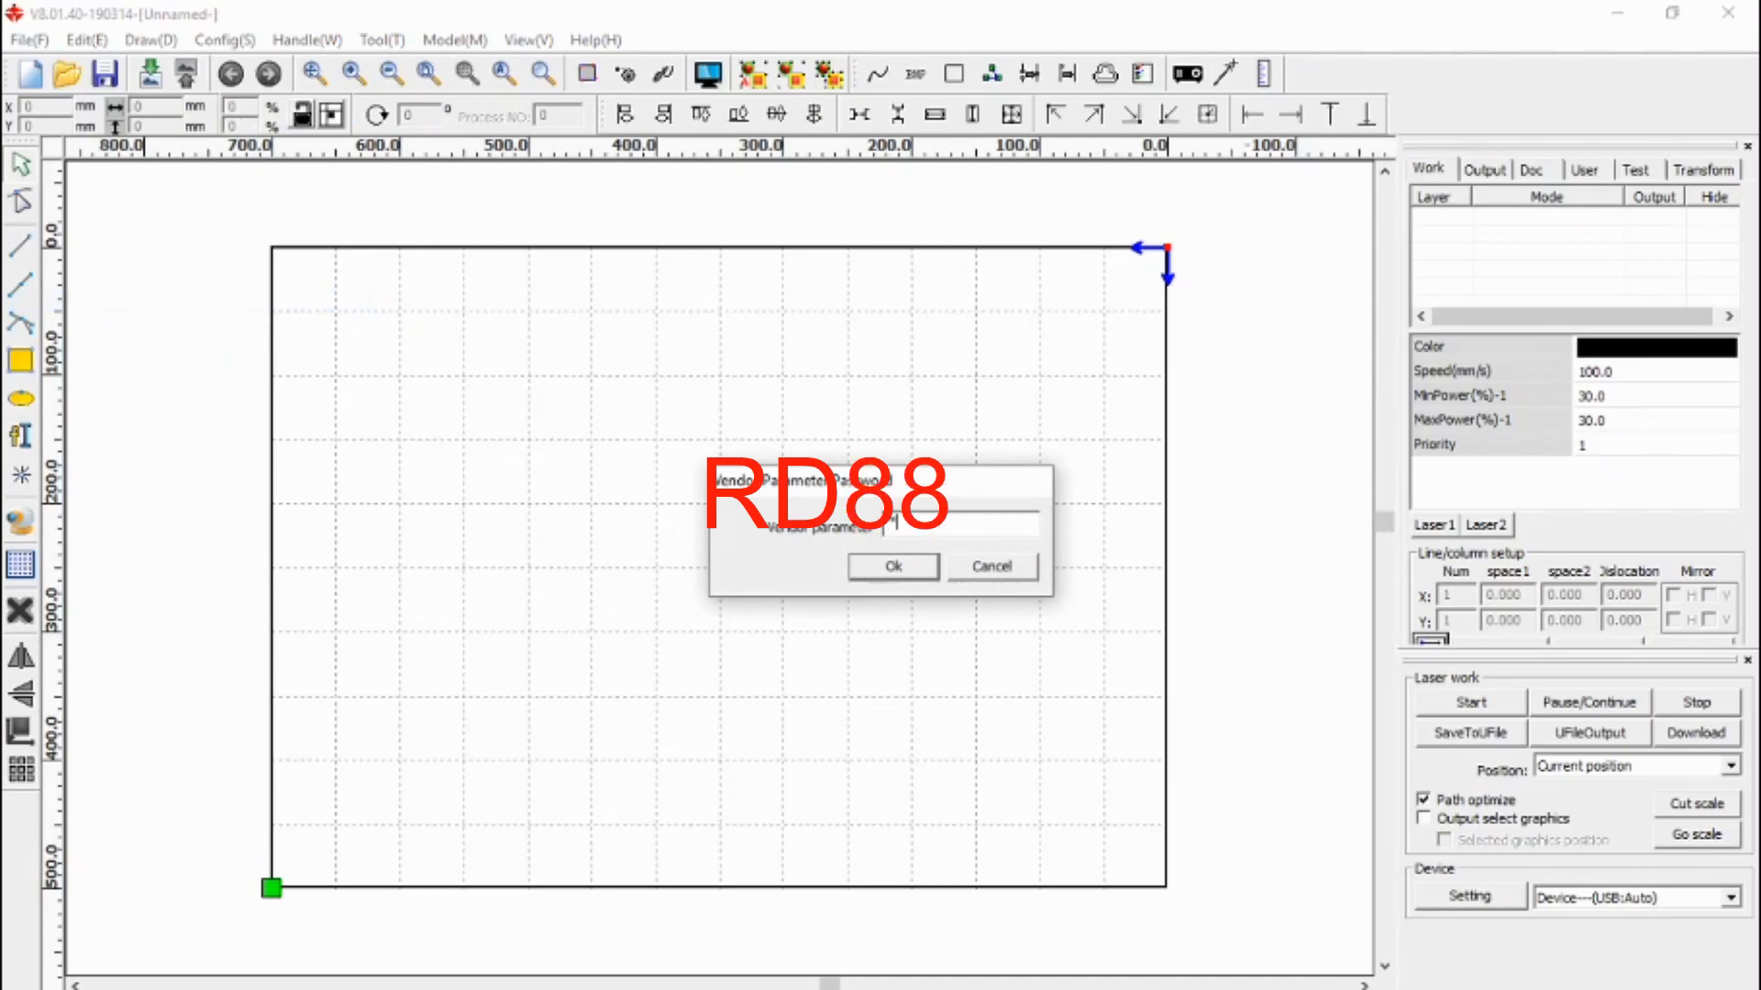
key(Return)
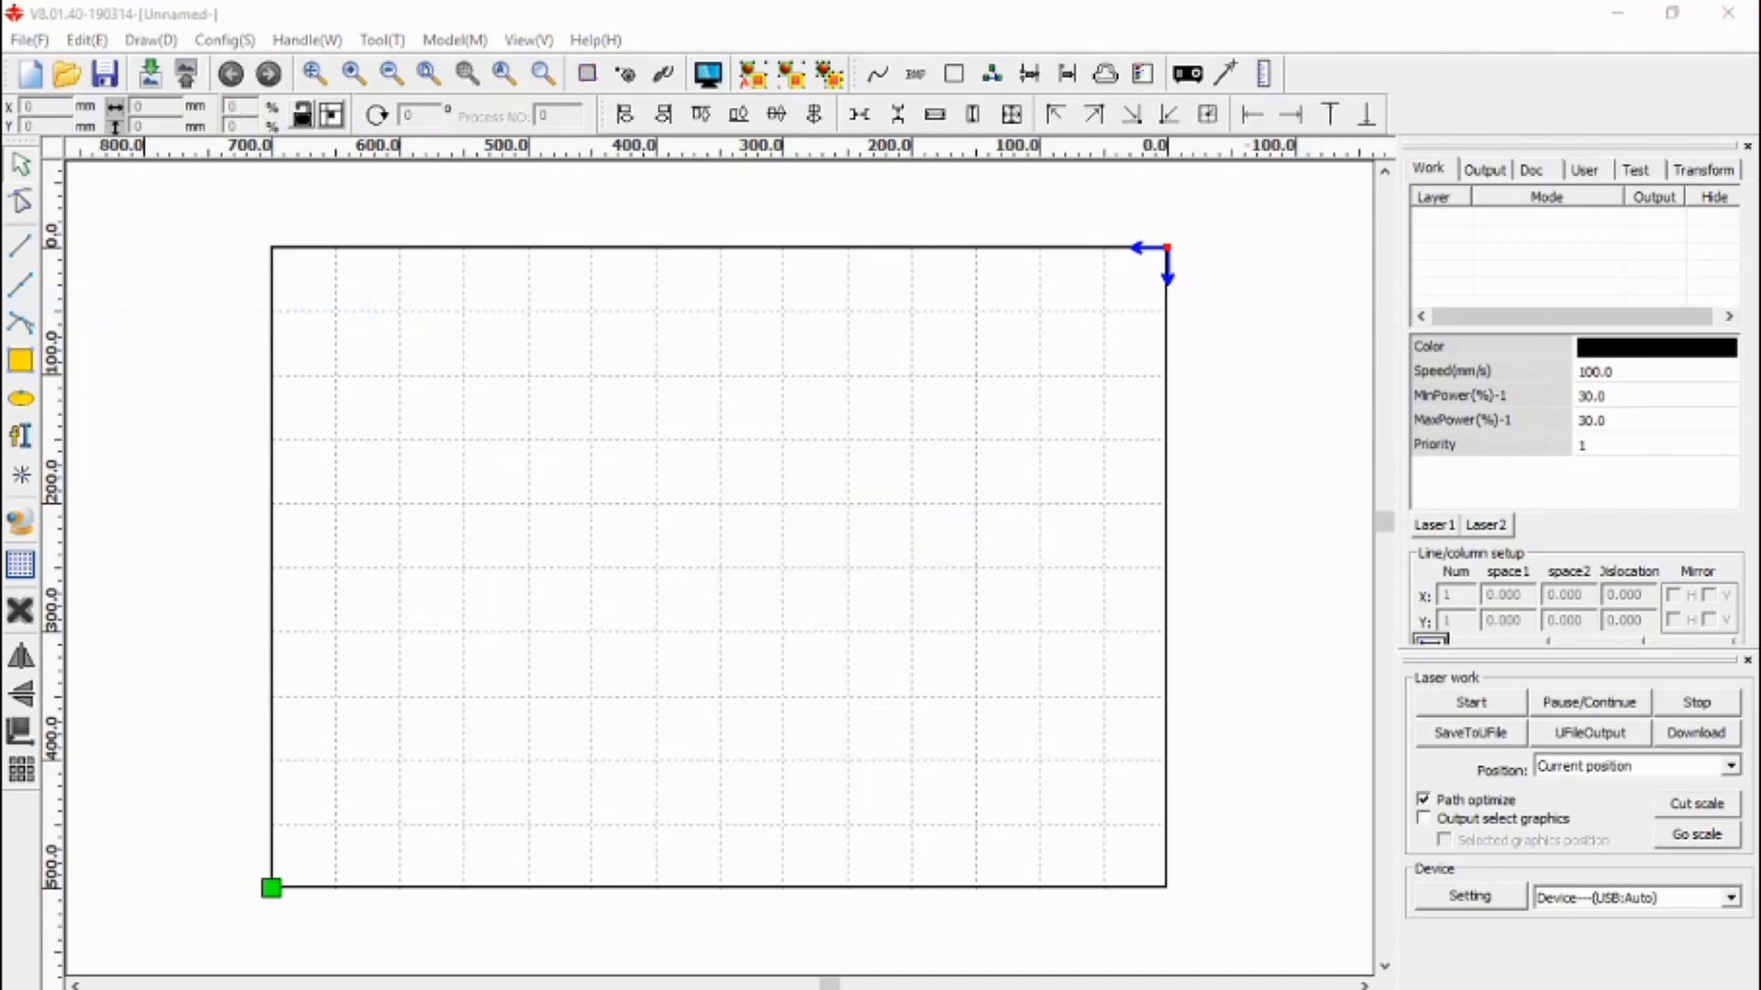
click(918, 724)
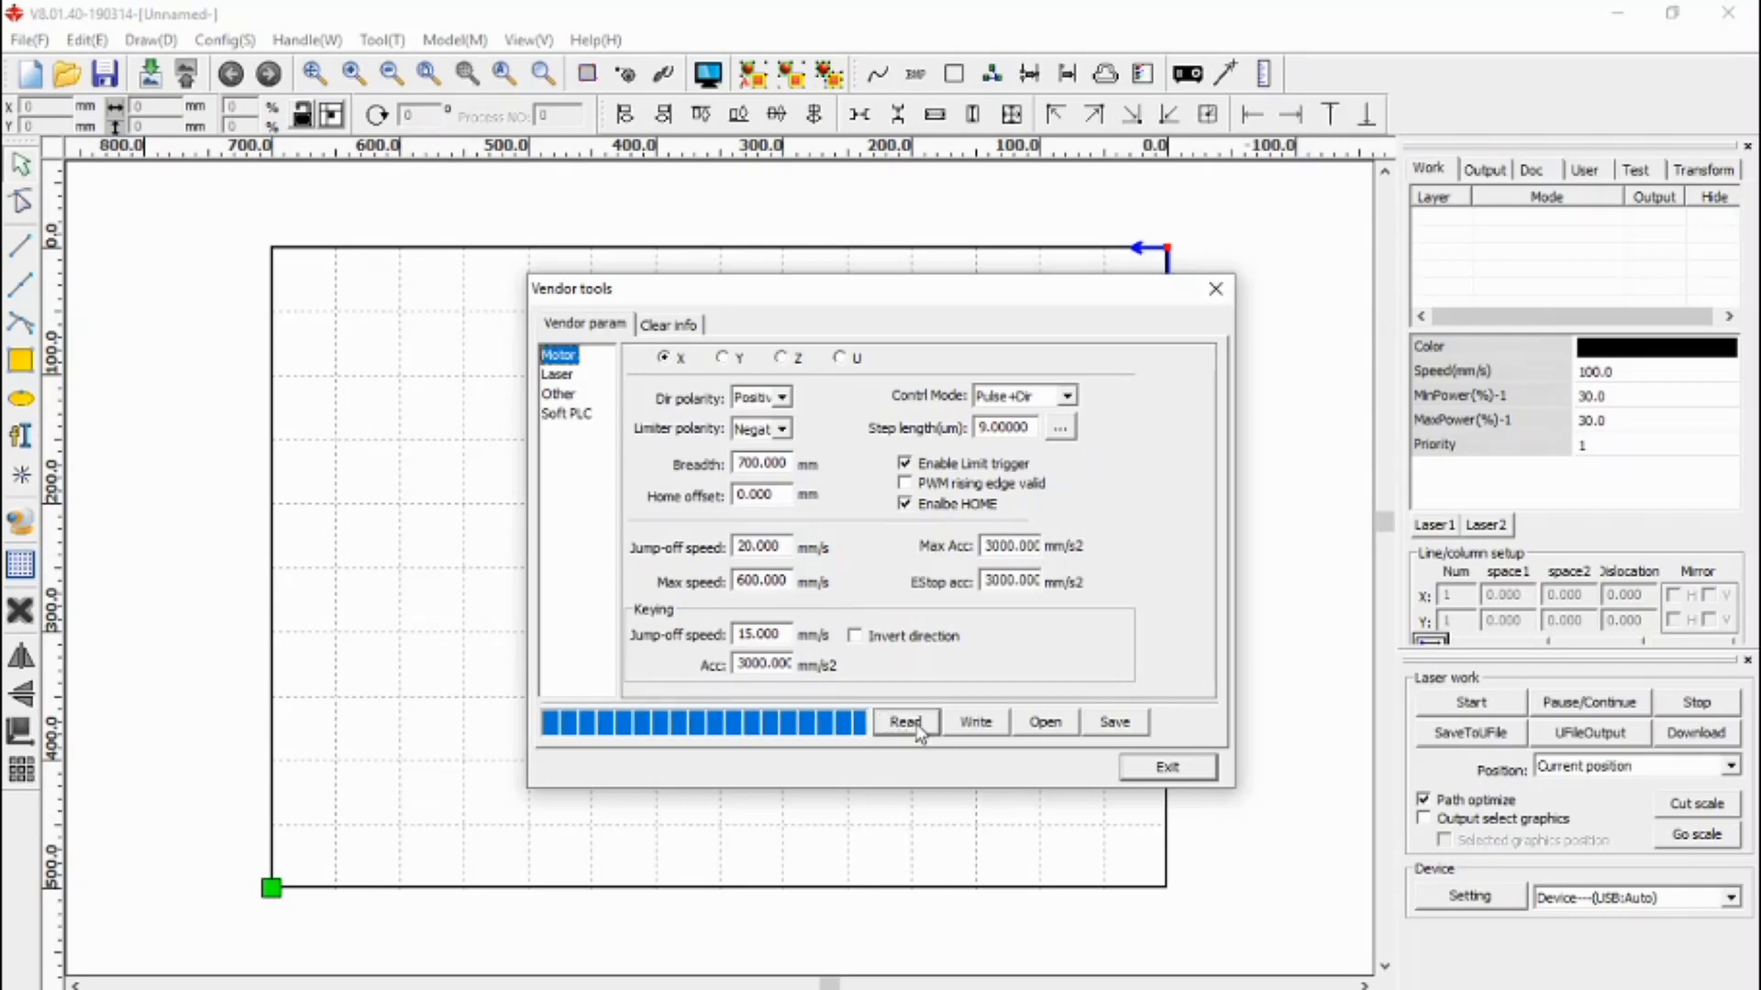
- Save the vendor parameters over the existing Vendor Backup file
click(1115, 722)
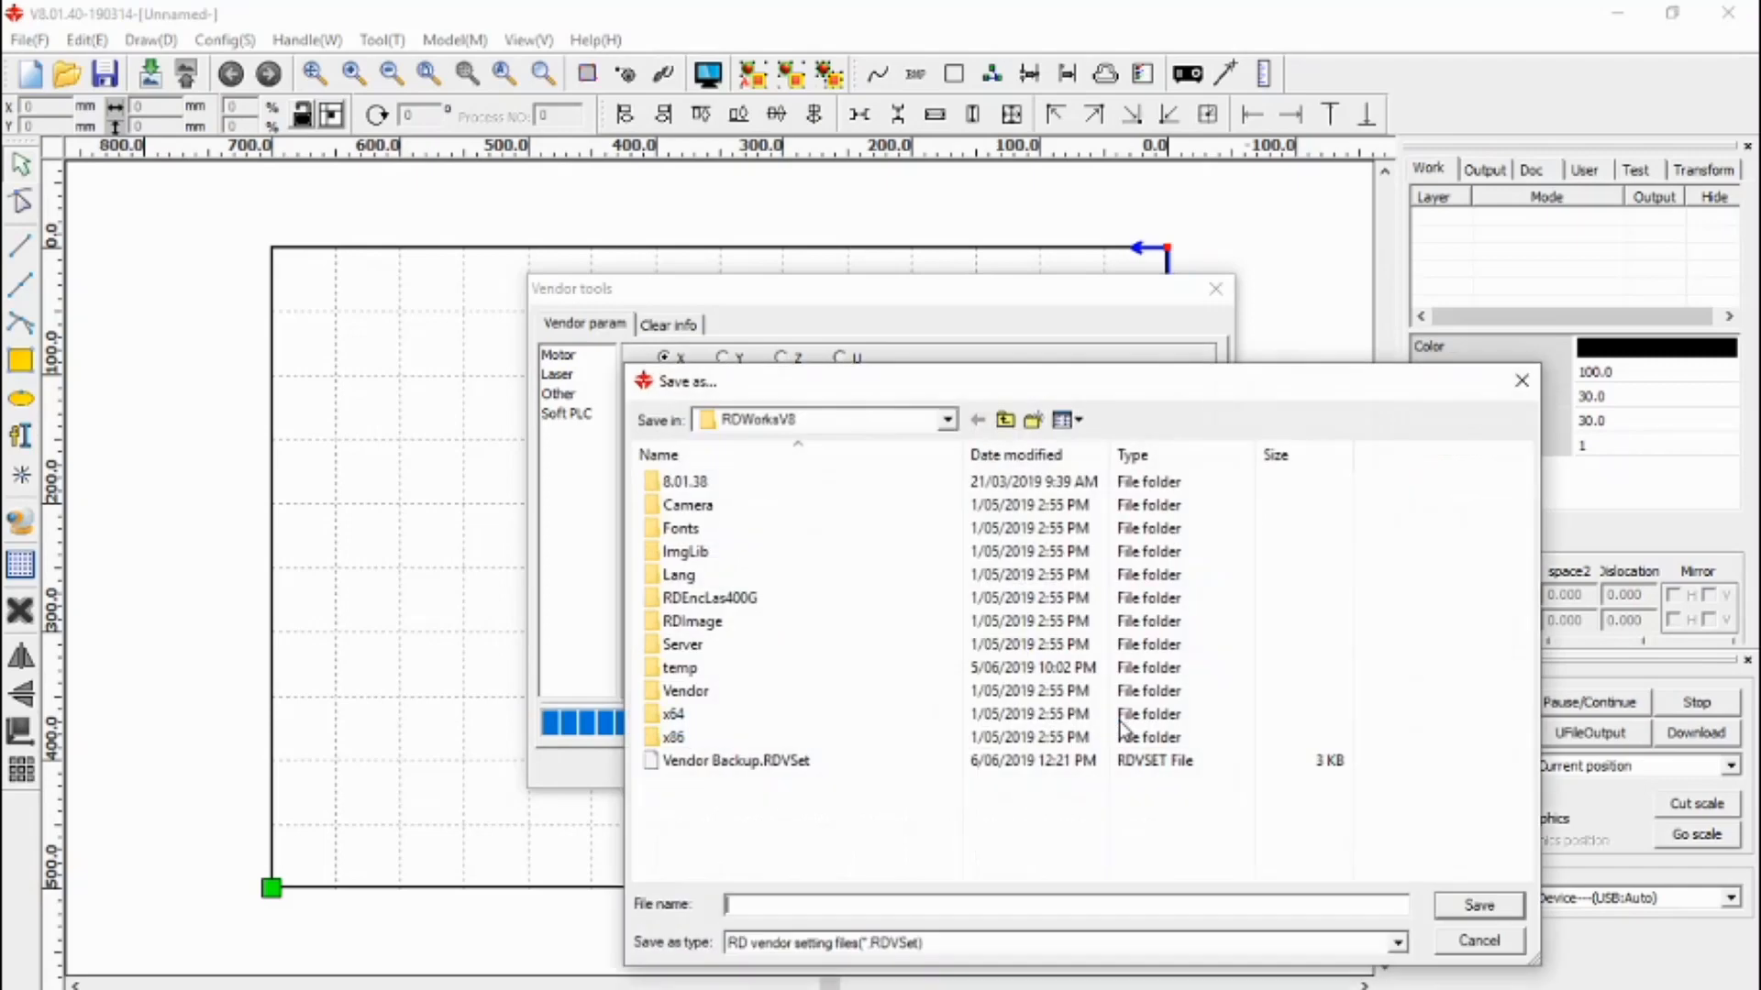
click(685, 767)
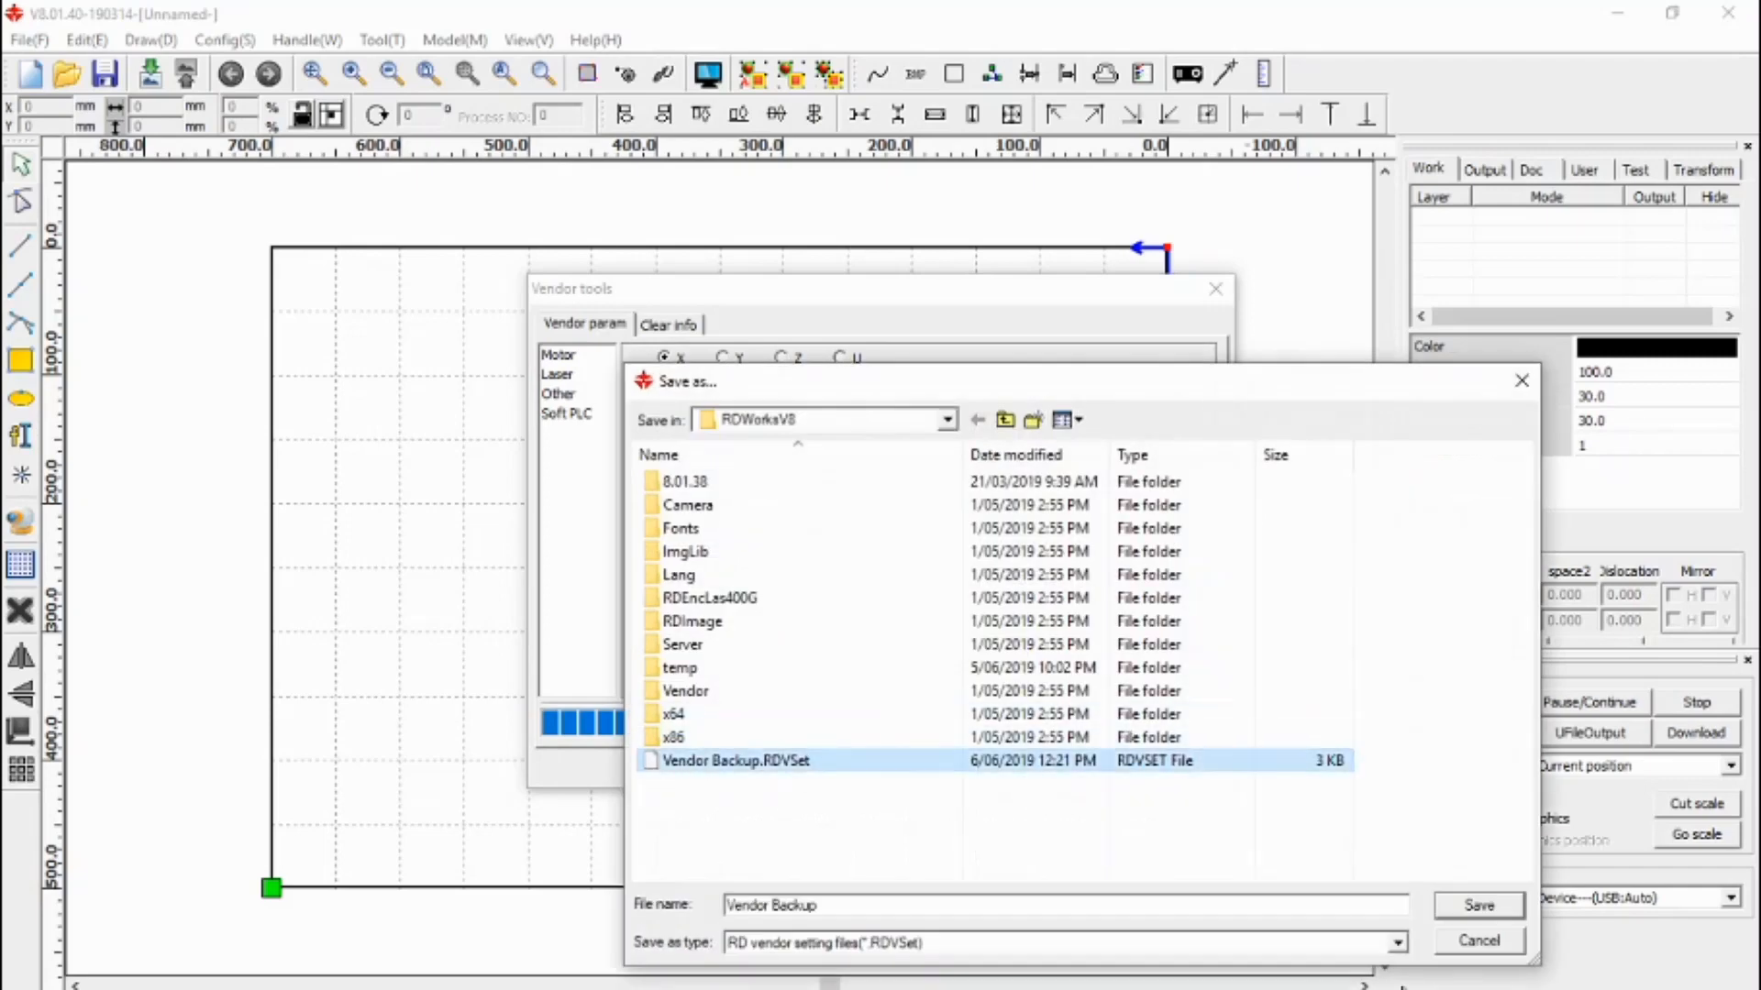
click(1483, 907)
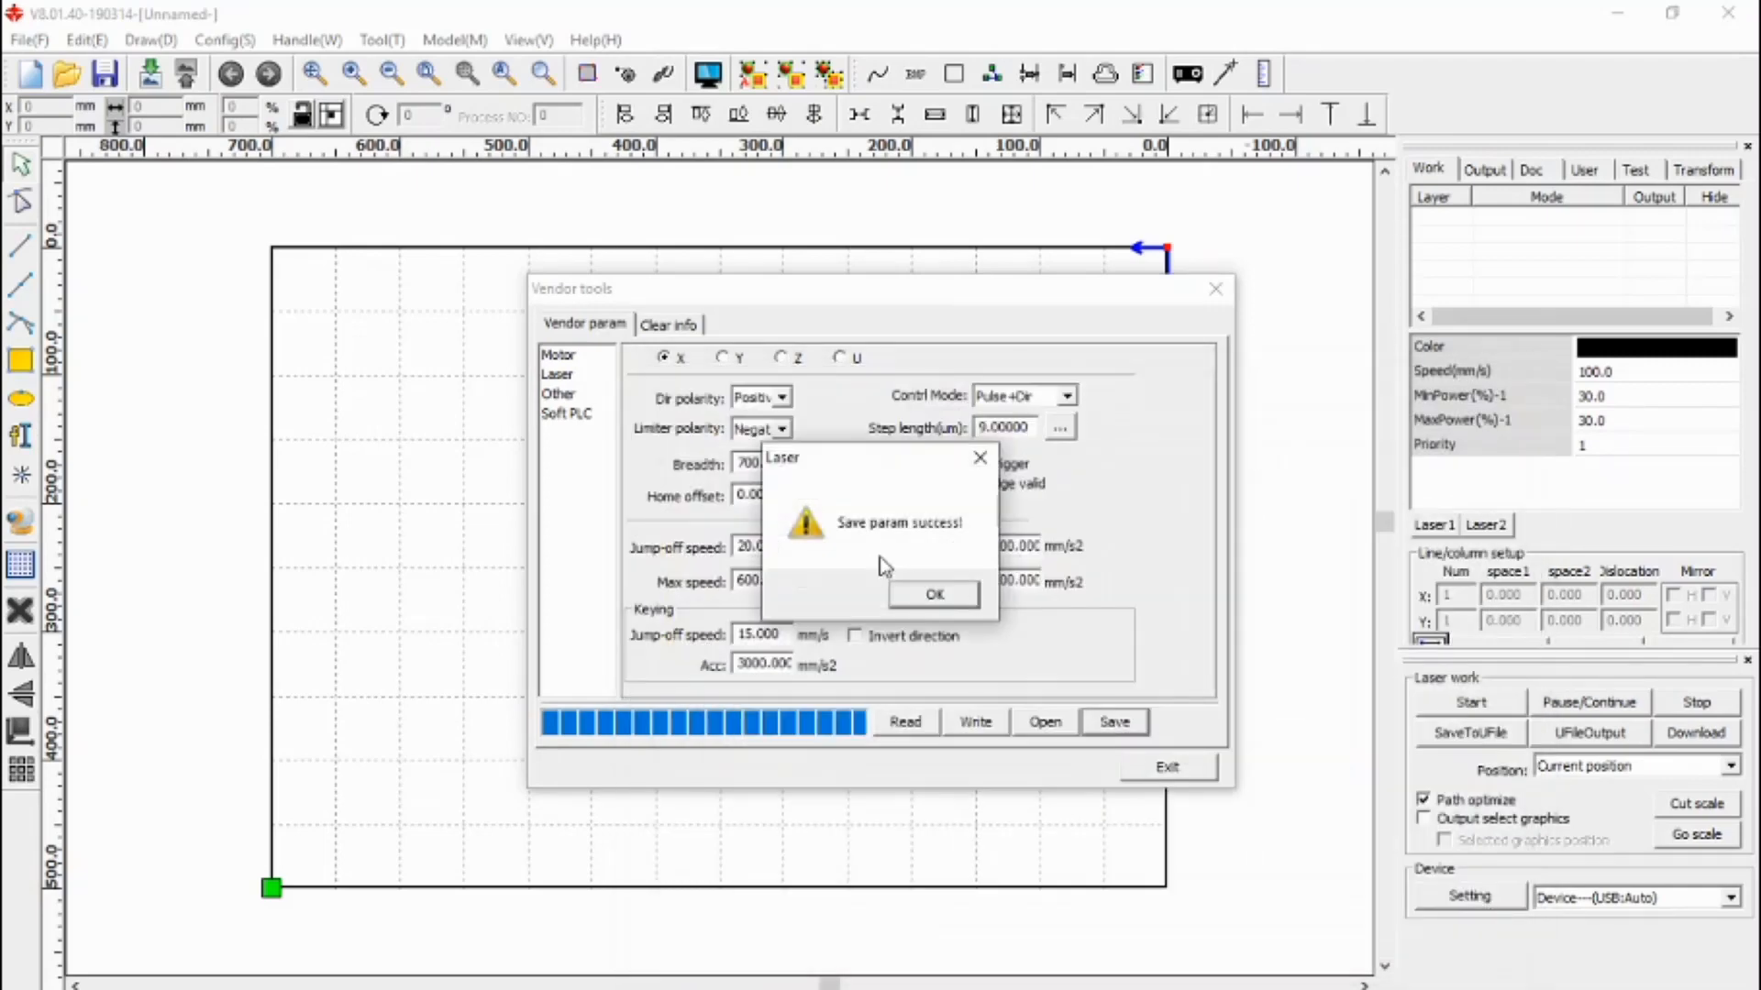
click(958, 600)
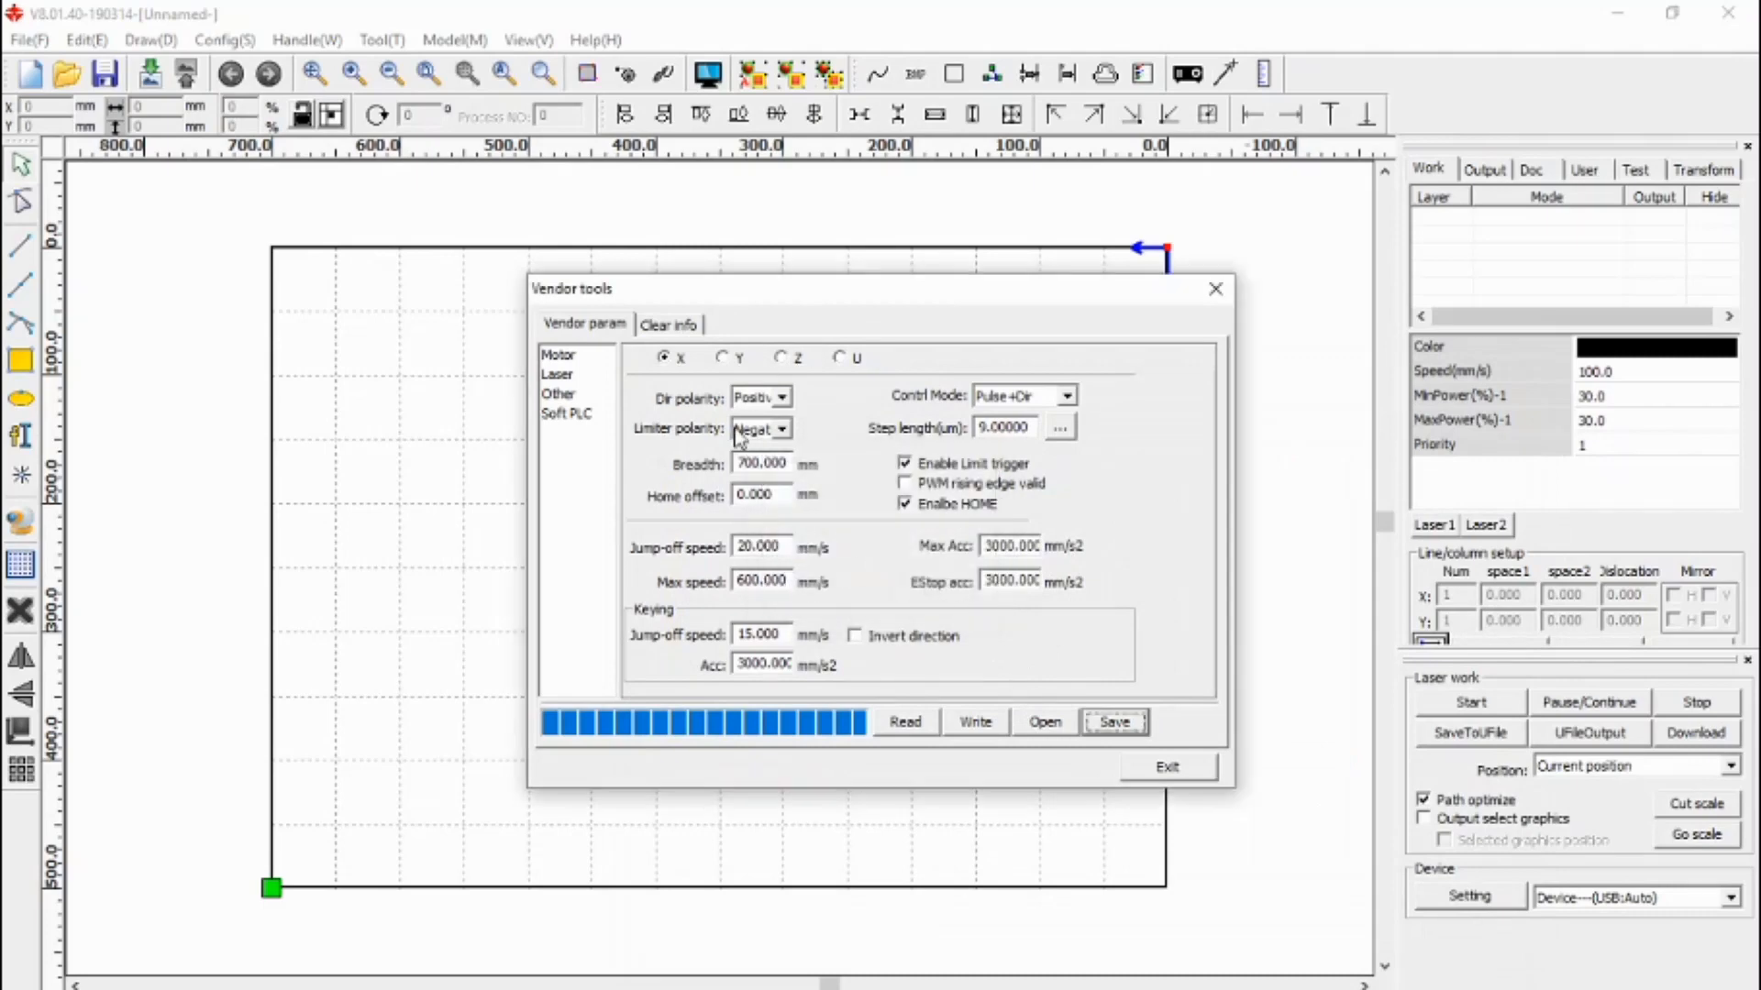
- Load the Vendor Backup parameter file and write it to the controller
click(1045, 722)
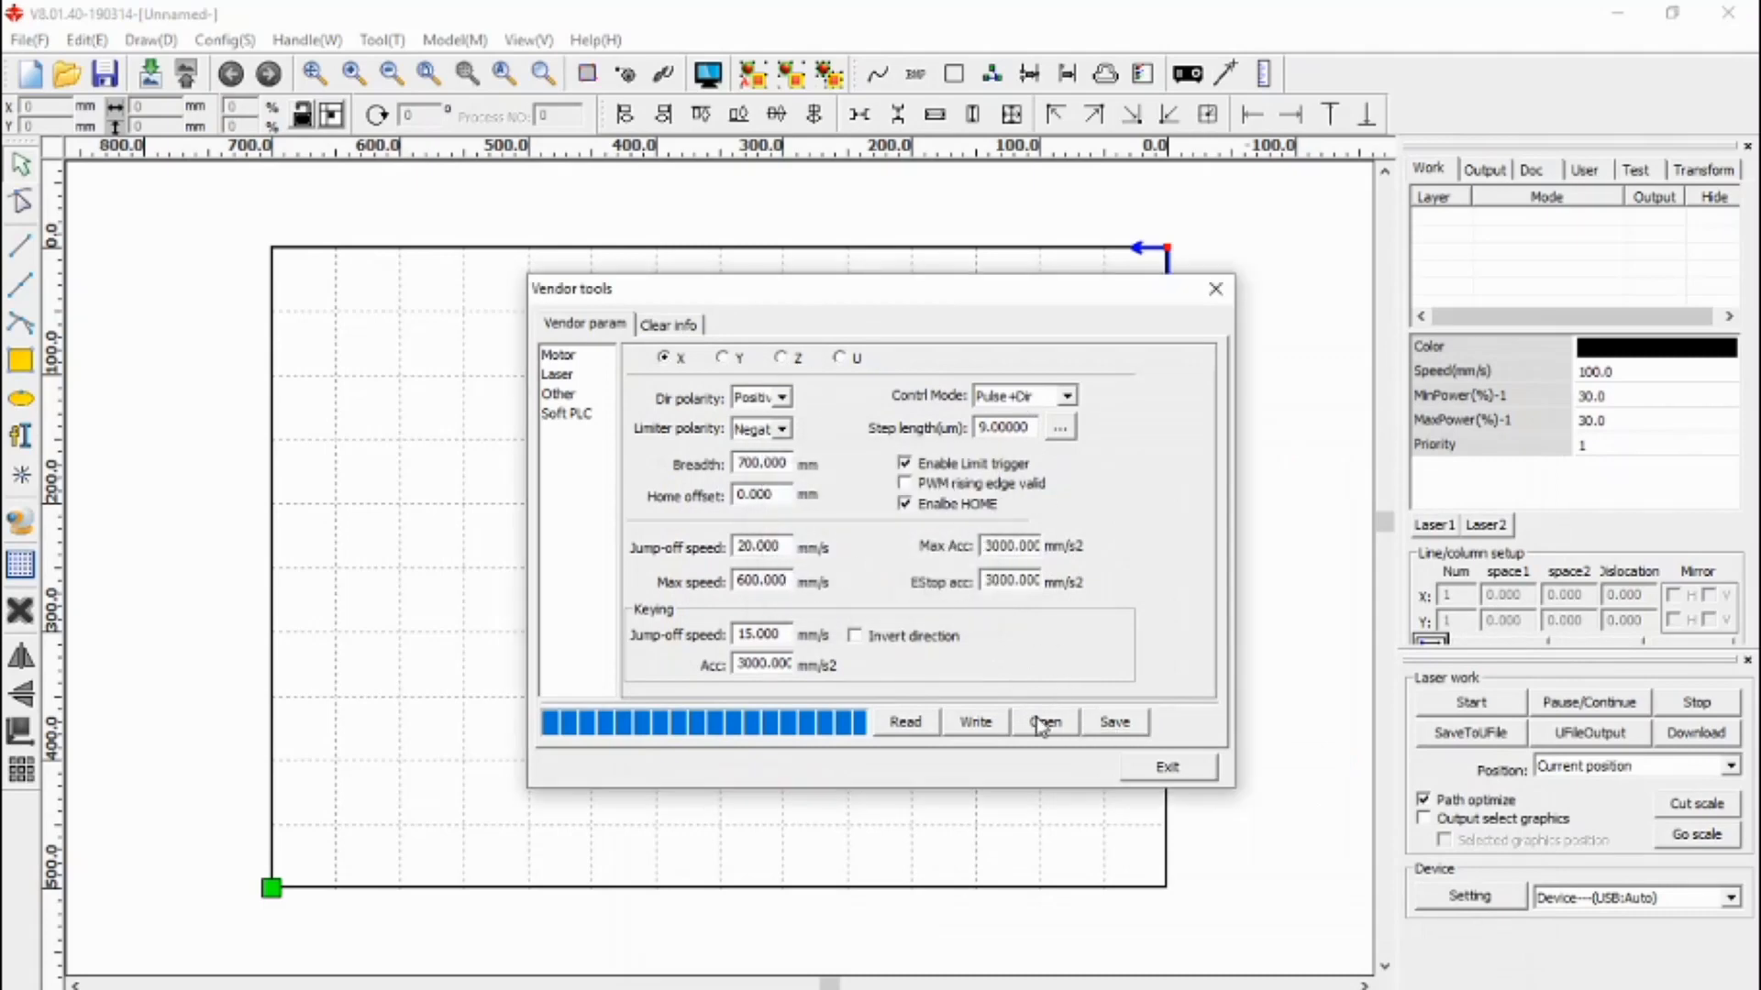
double_click(737, 761)
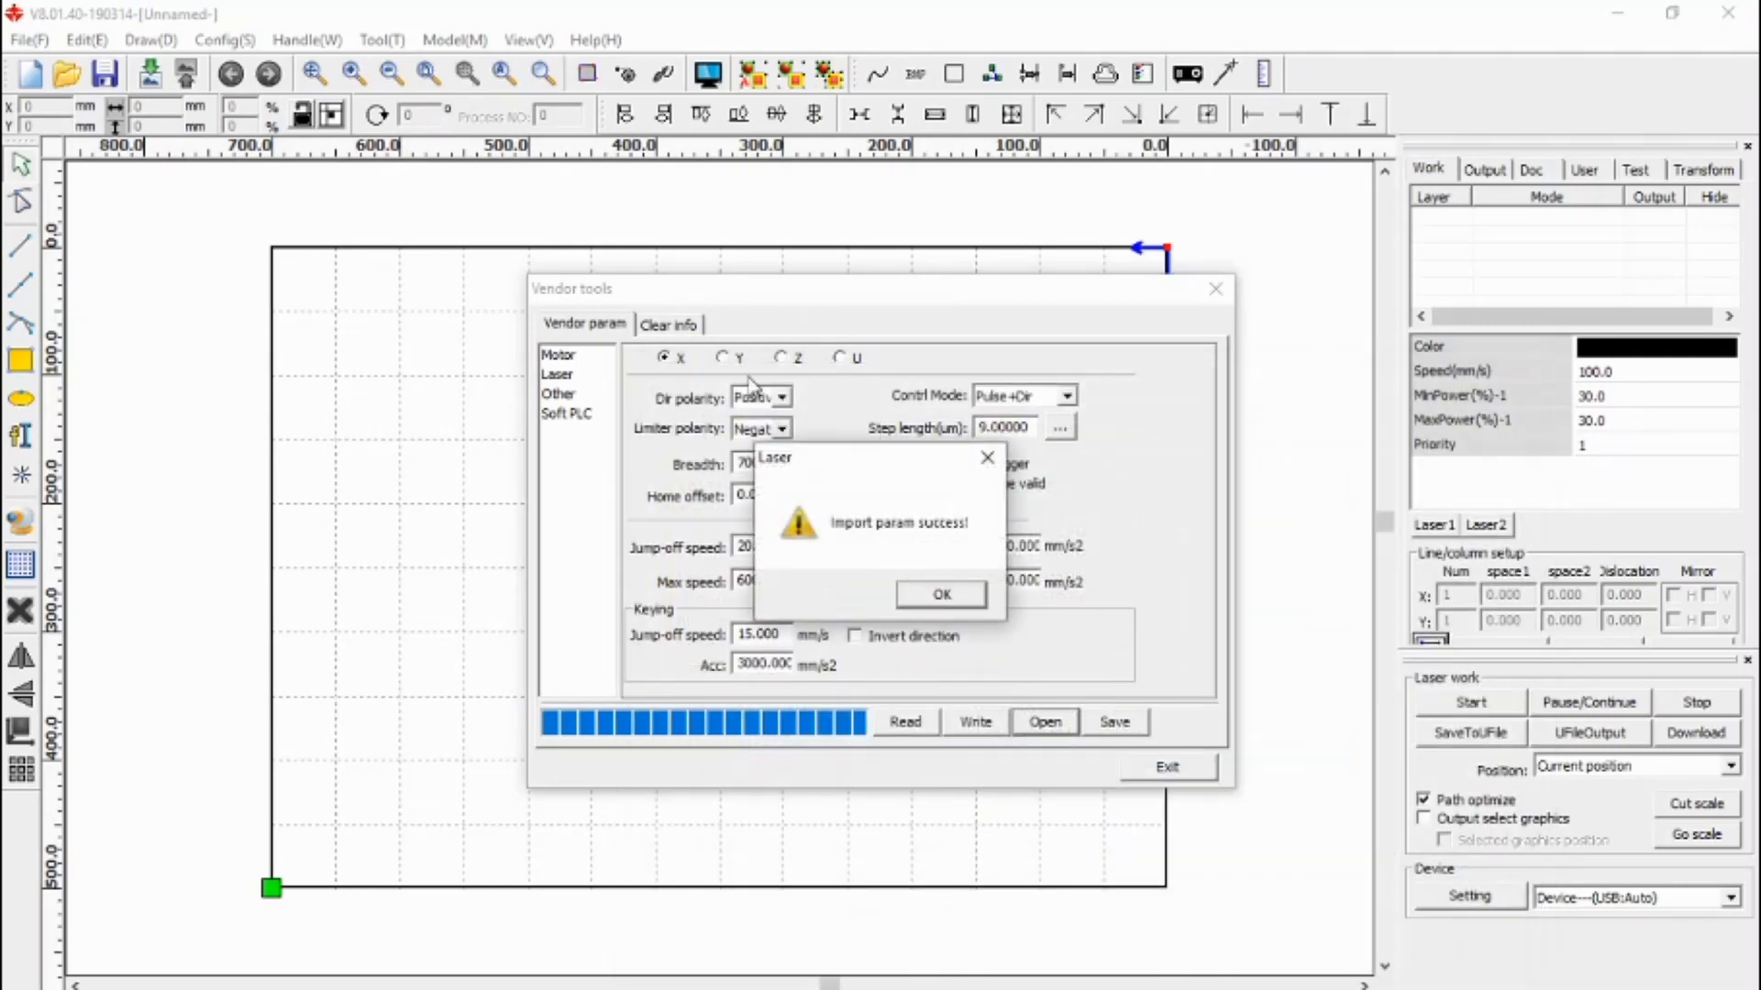
click(944, 598)
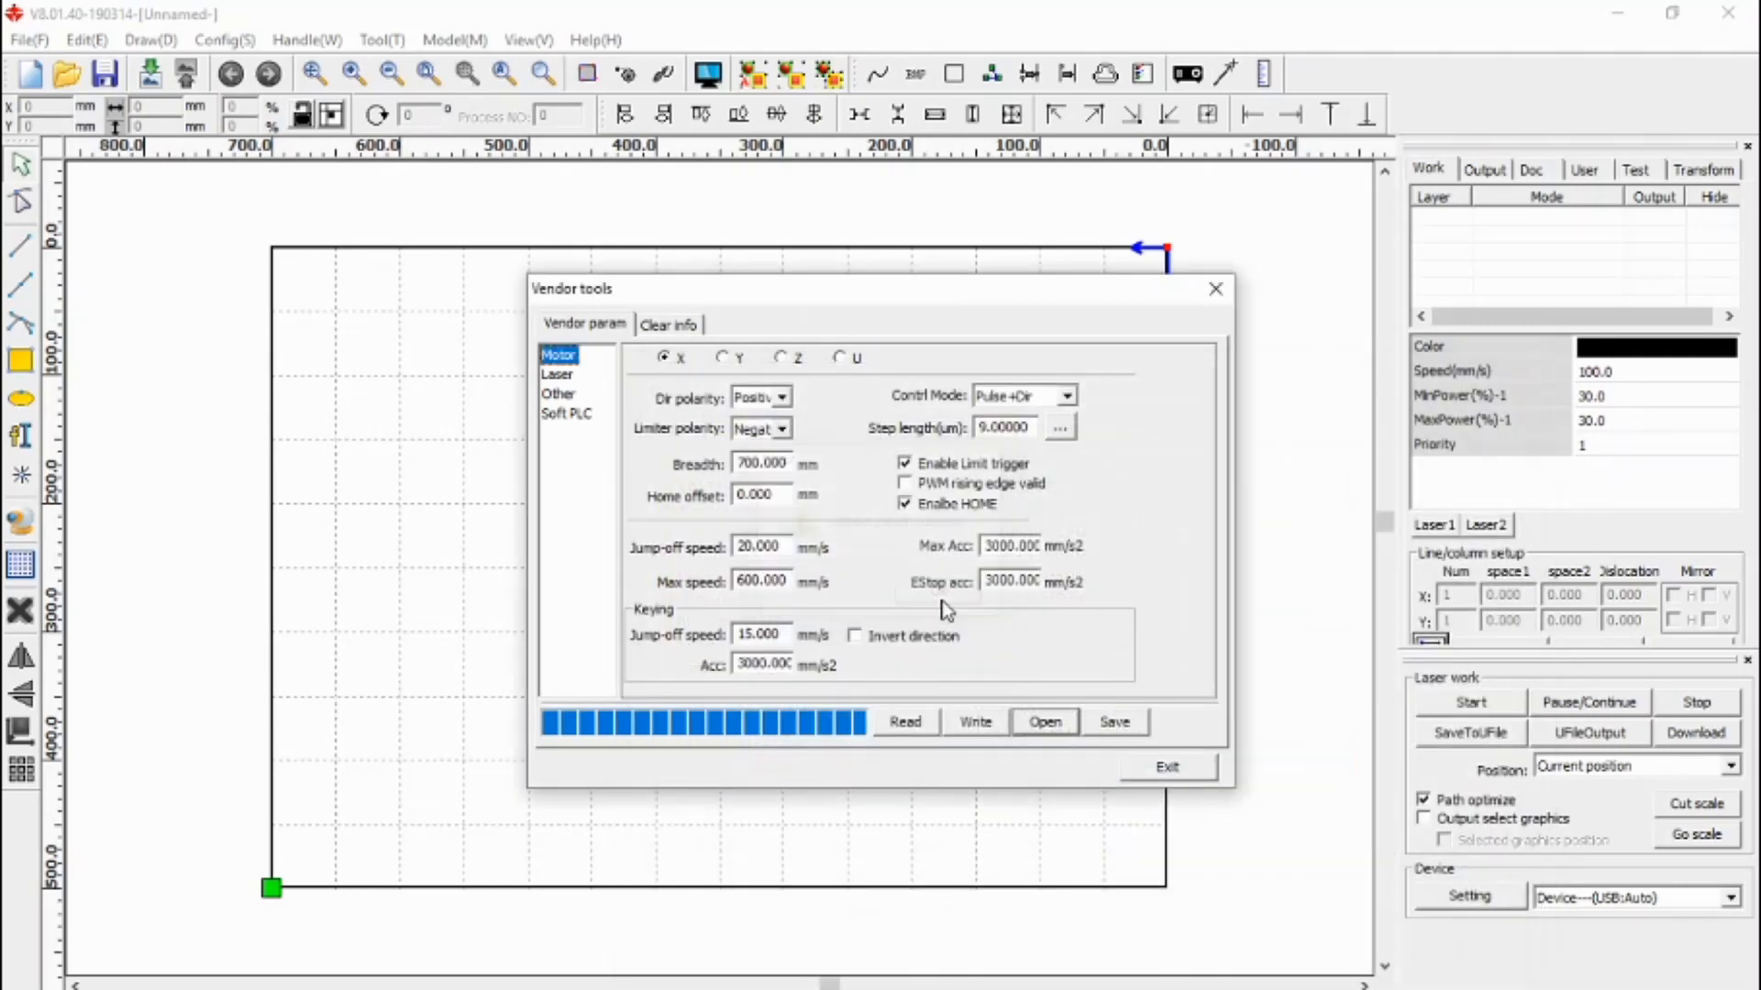
click(975, 723)
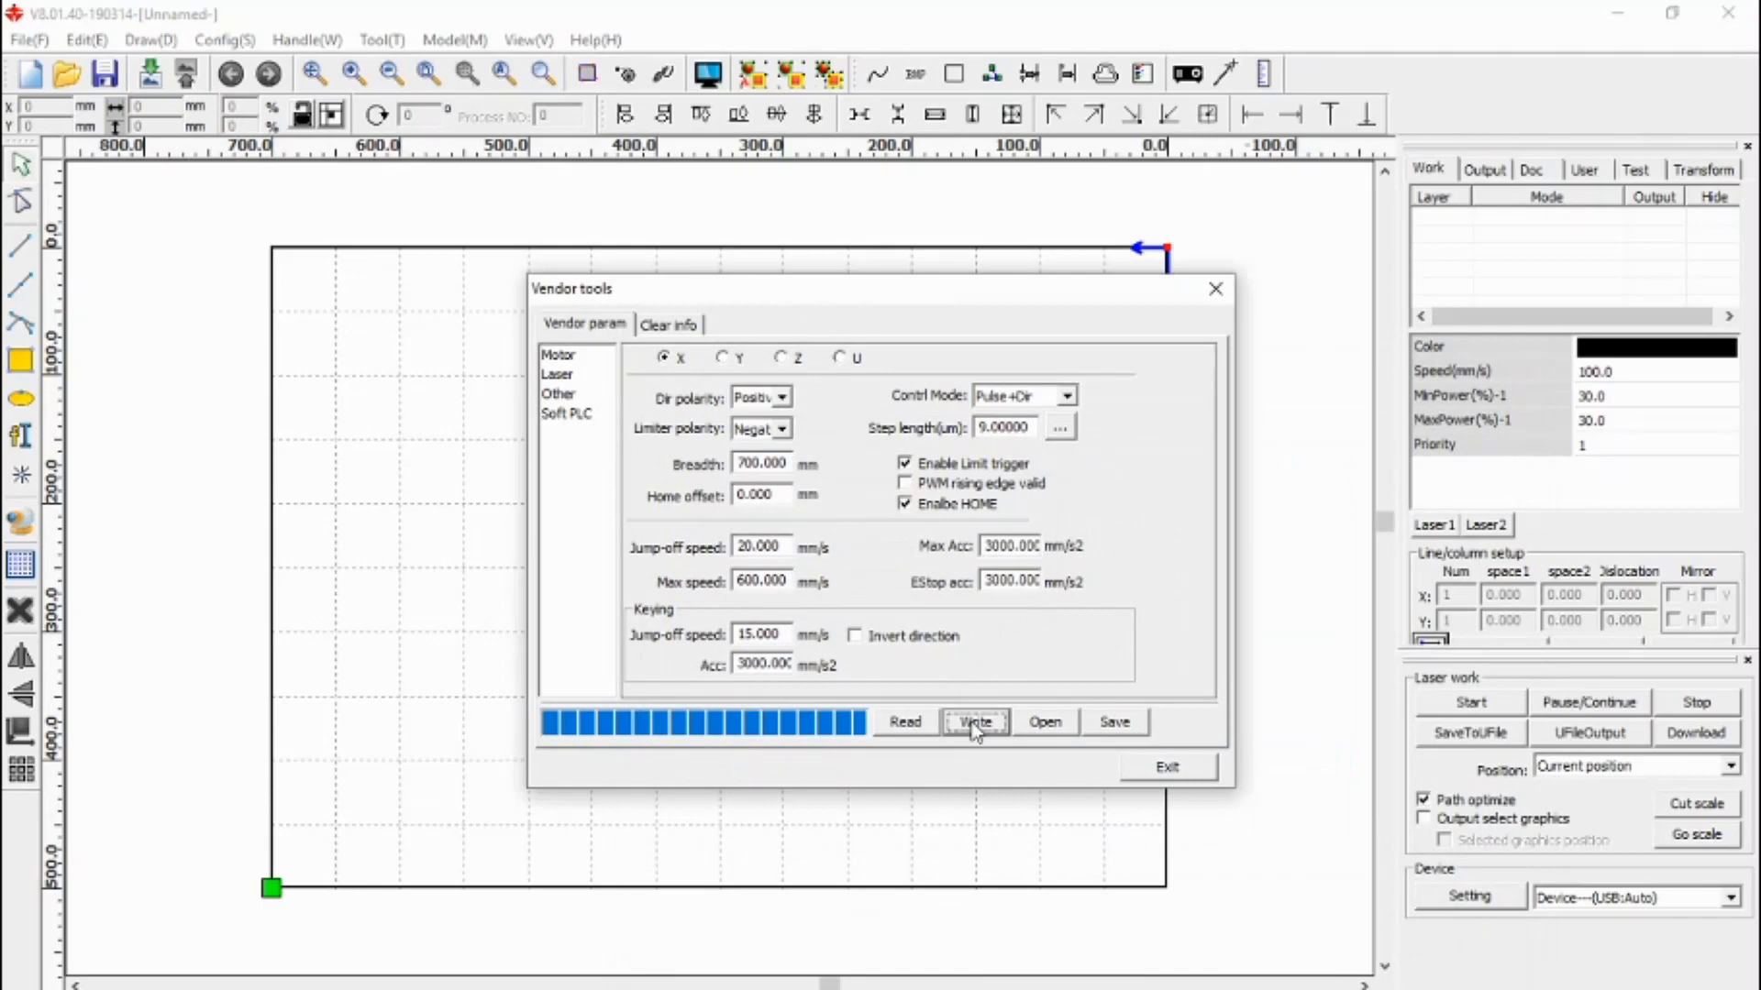
- Disable Enable HOME for the Y axis, write the change, and exit vendor settings
click(739, 363)
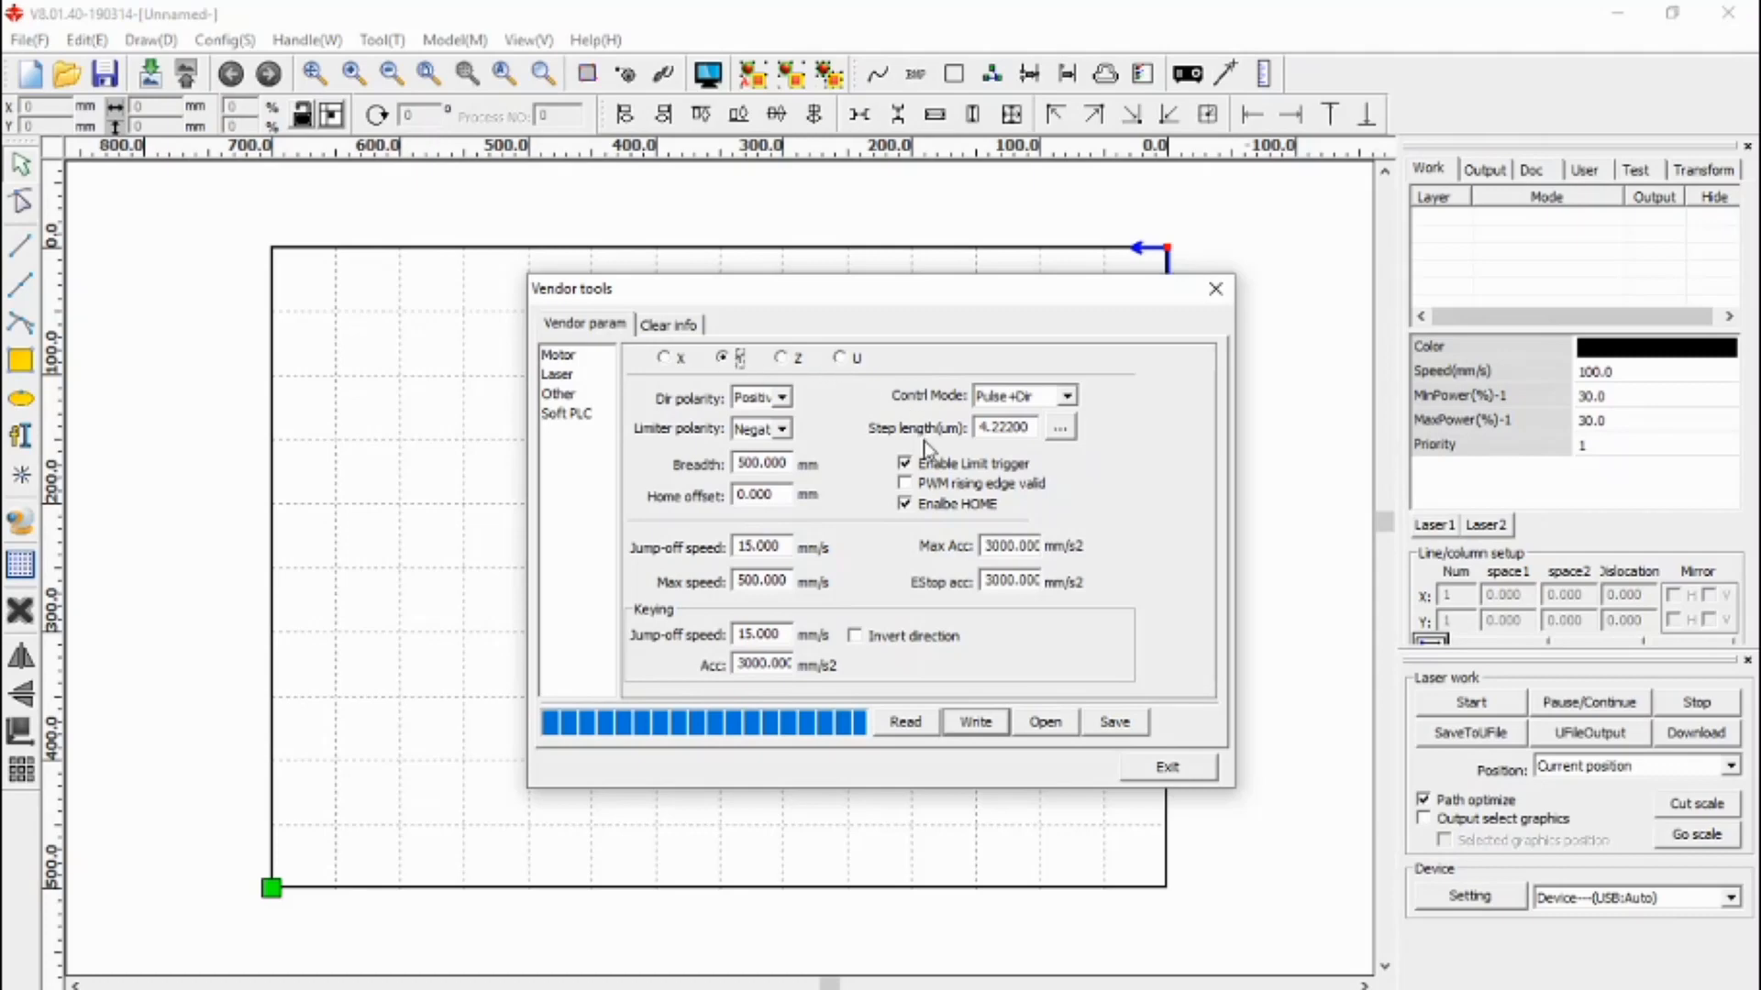
click(914, 505)
click(976, 721)
click(1162, 771)
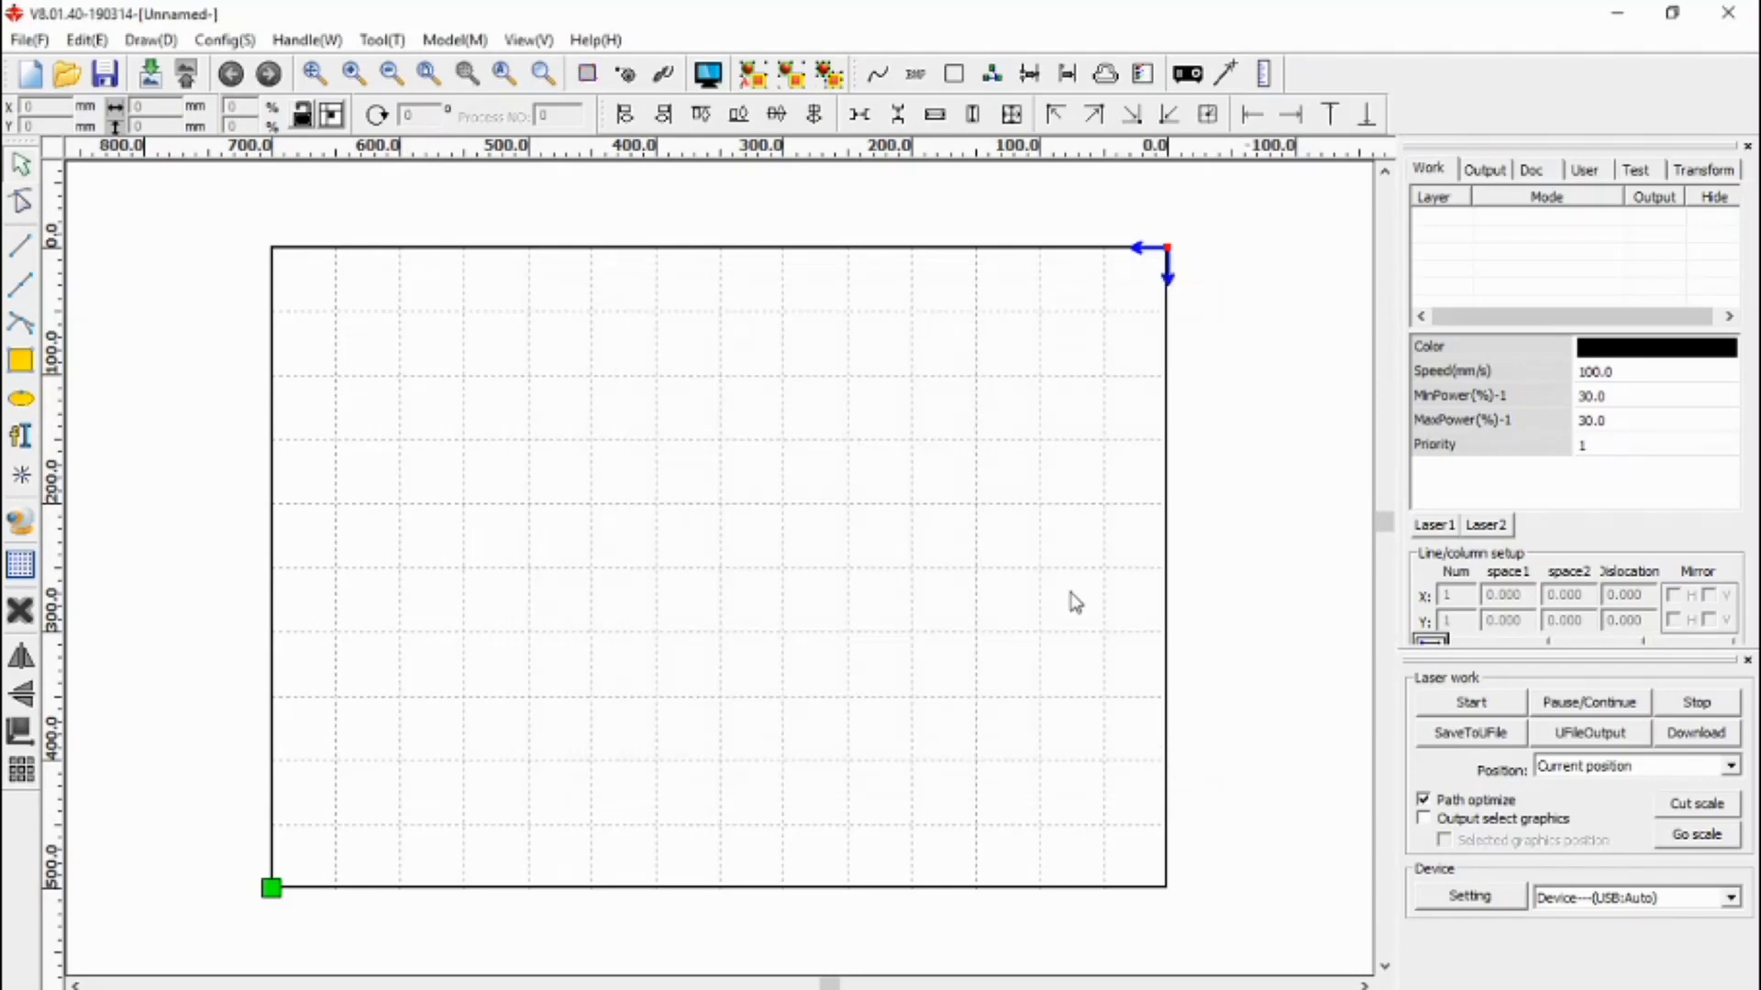
- Read the user parameters from the controller and save them over User Backup.RDUSet
click(1586, 171)
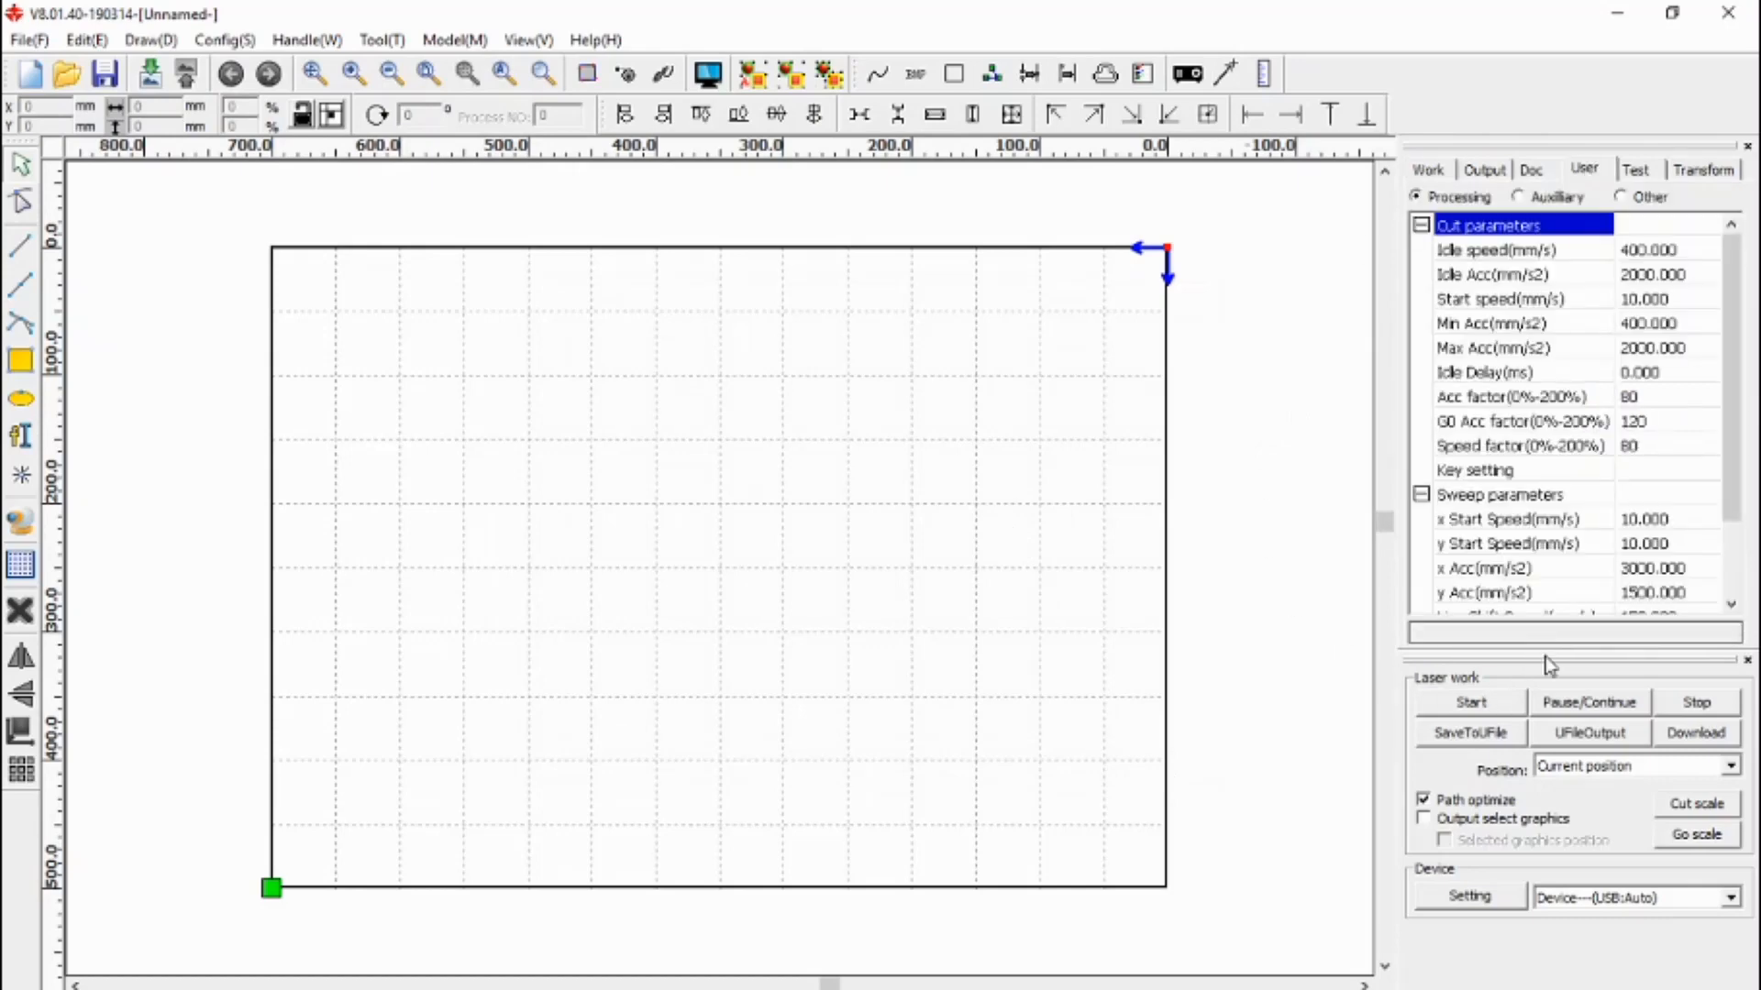
drag(1548, 664, 1547, 734)
click(1618, 661)
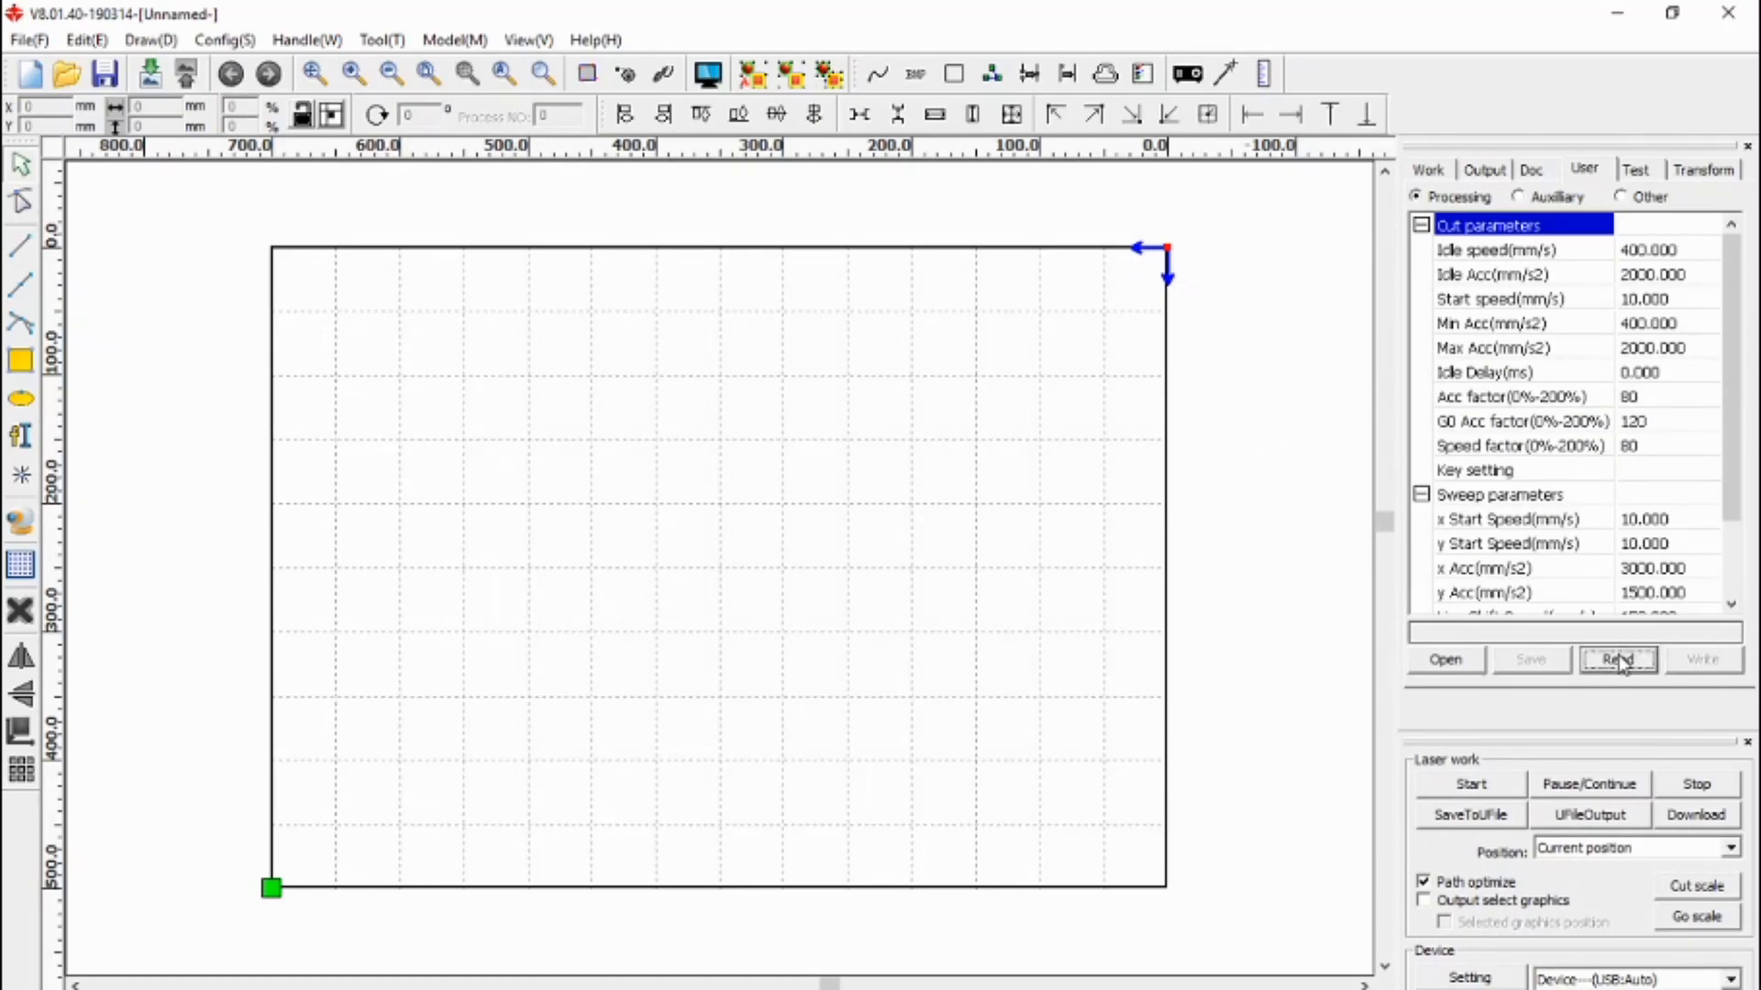
click(1555, 664)
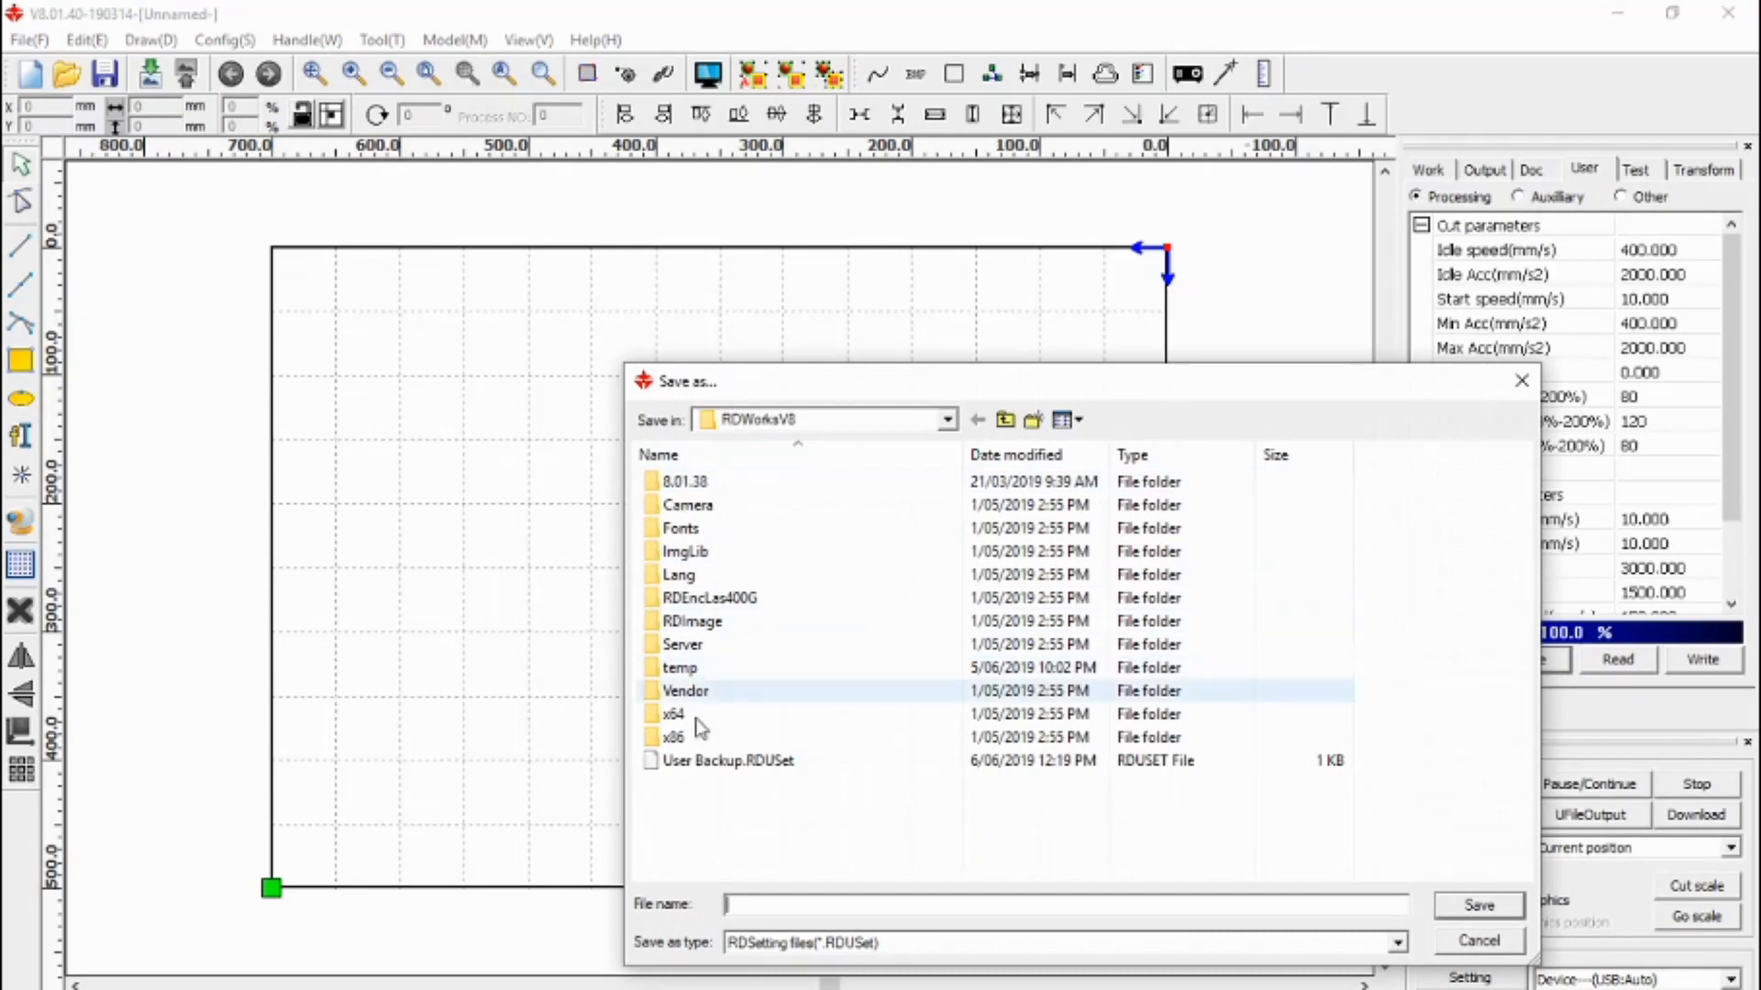
click(702, 769)
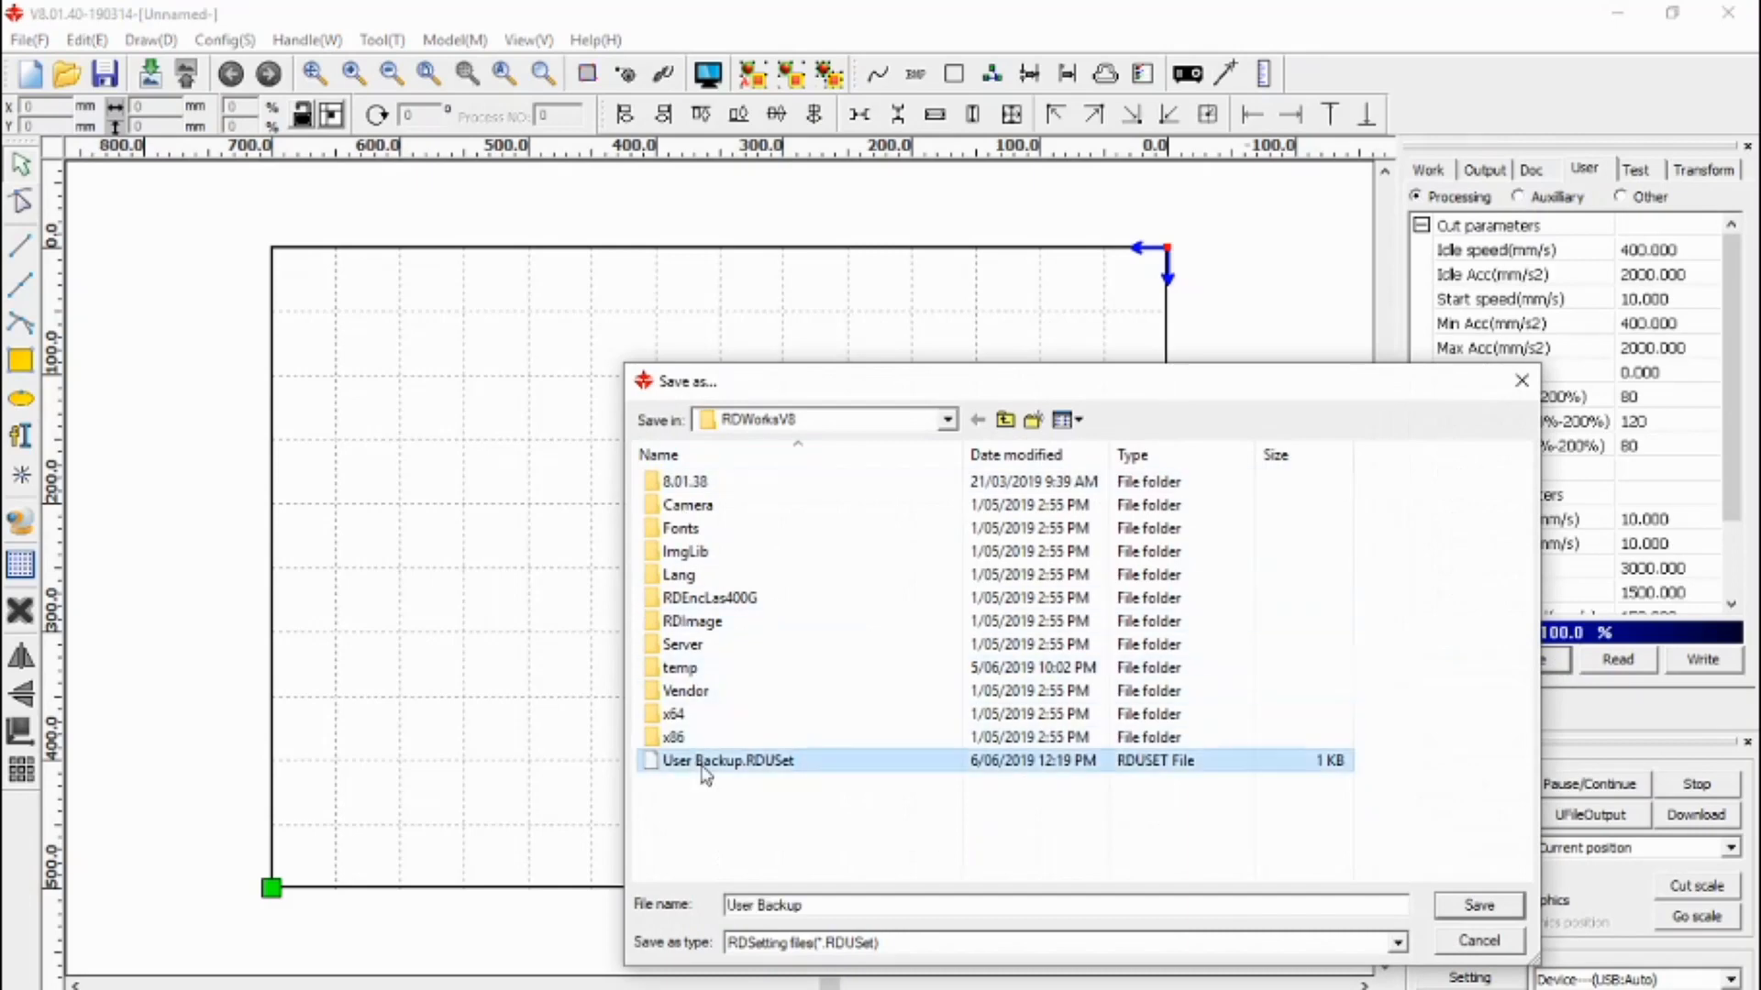
click(1478, 906)
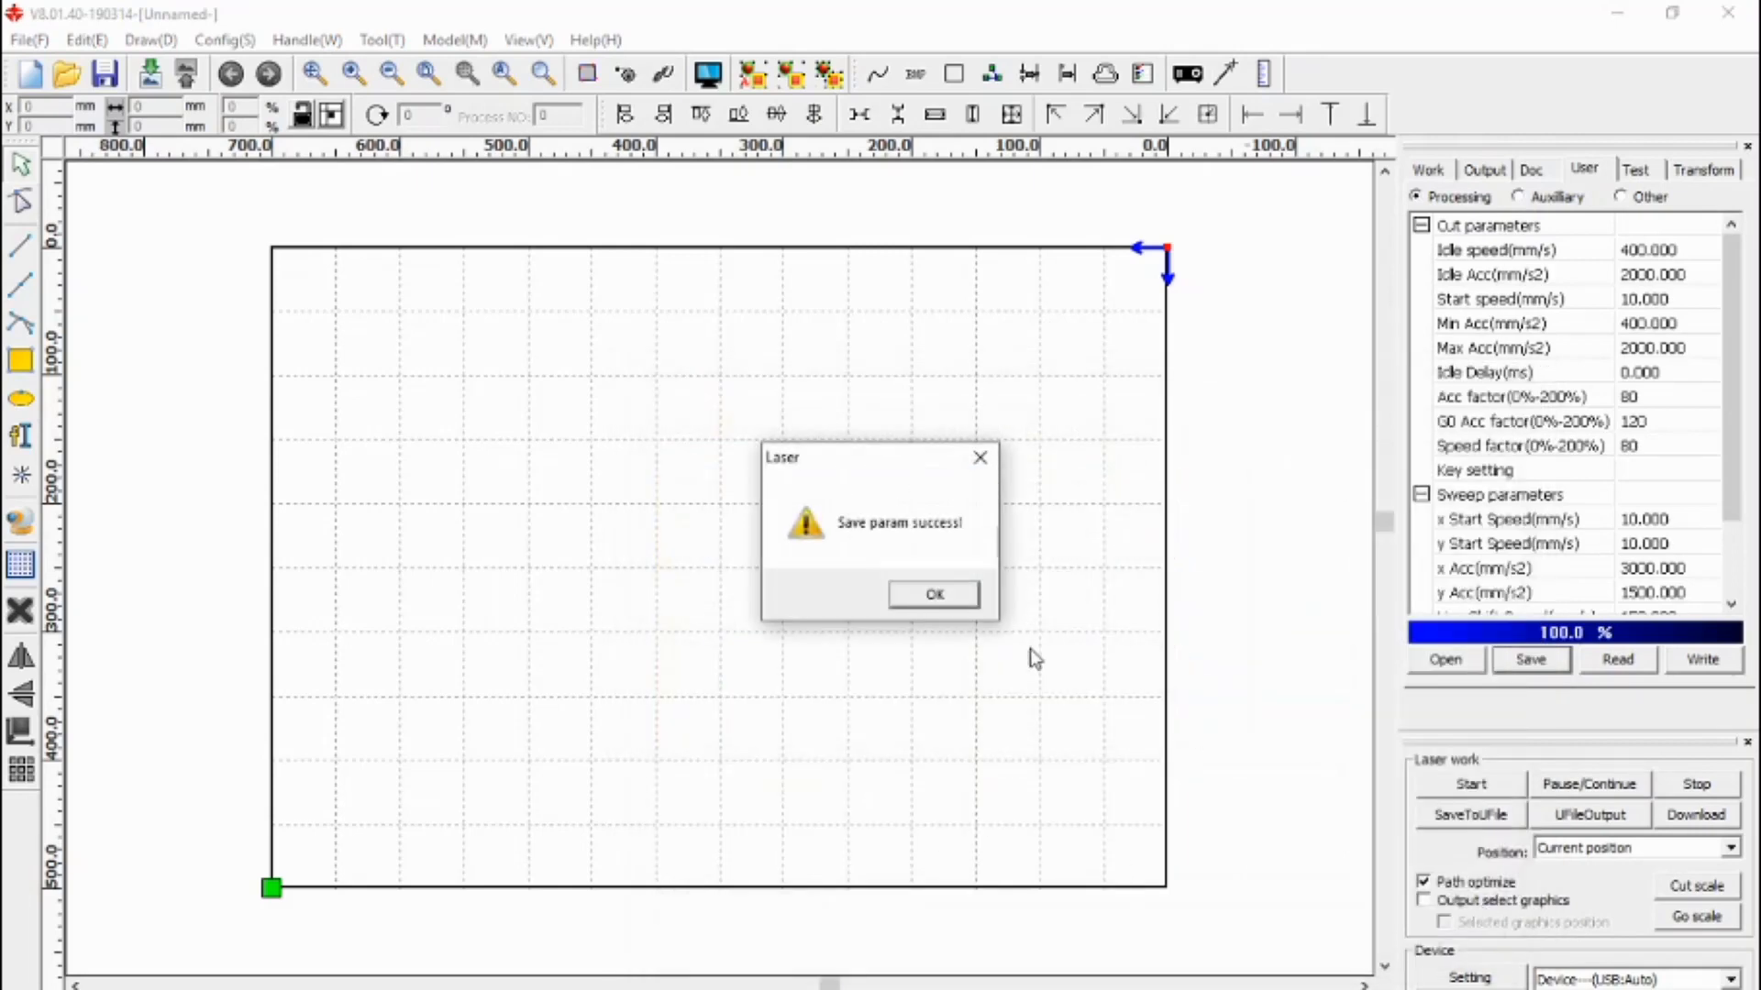
click(940, 598)
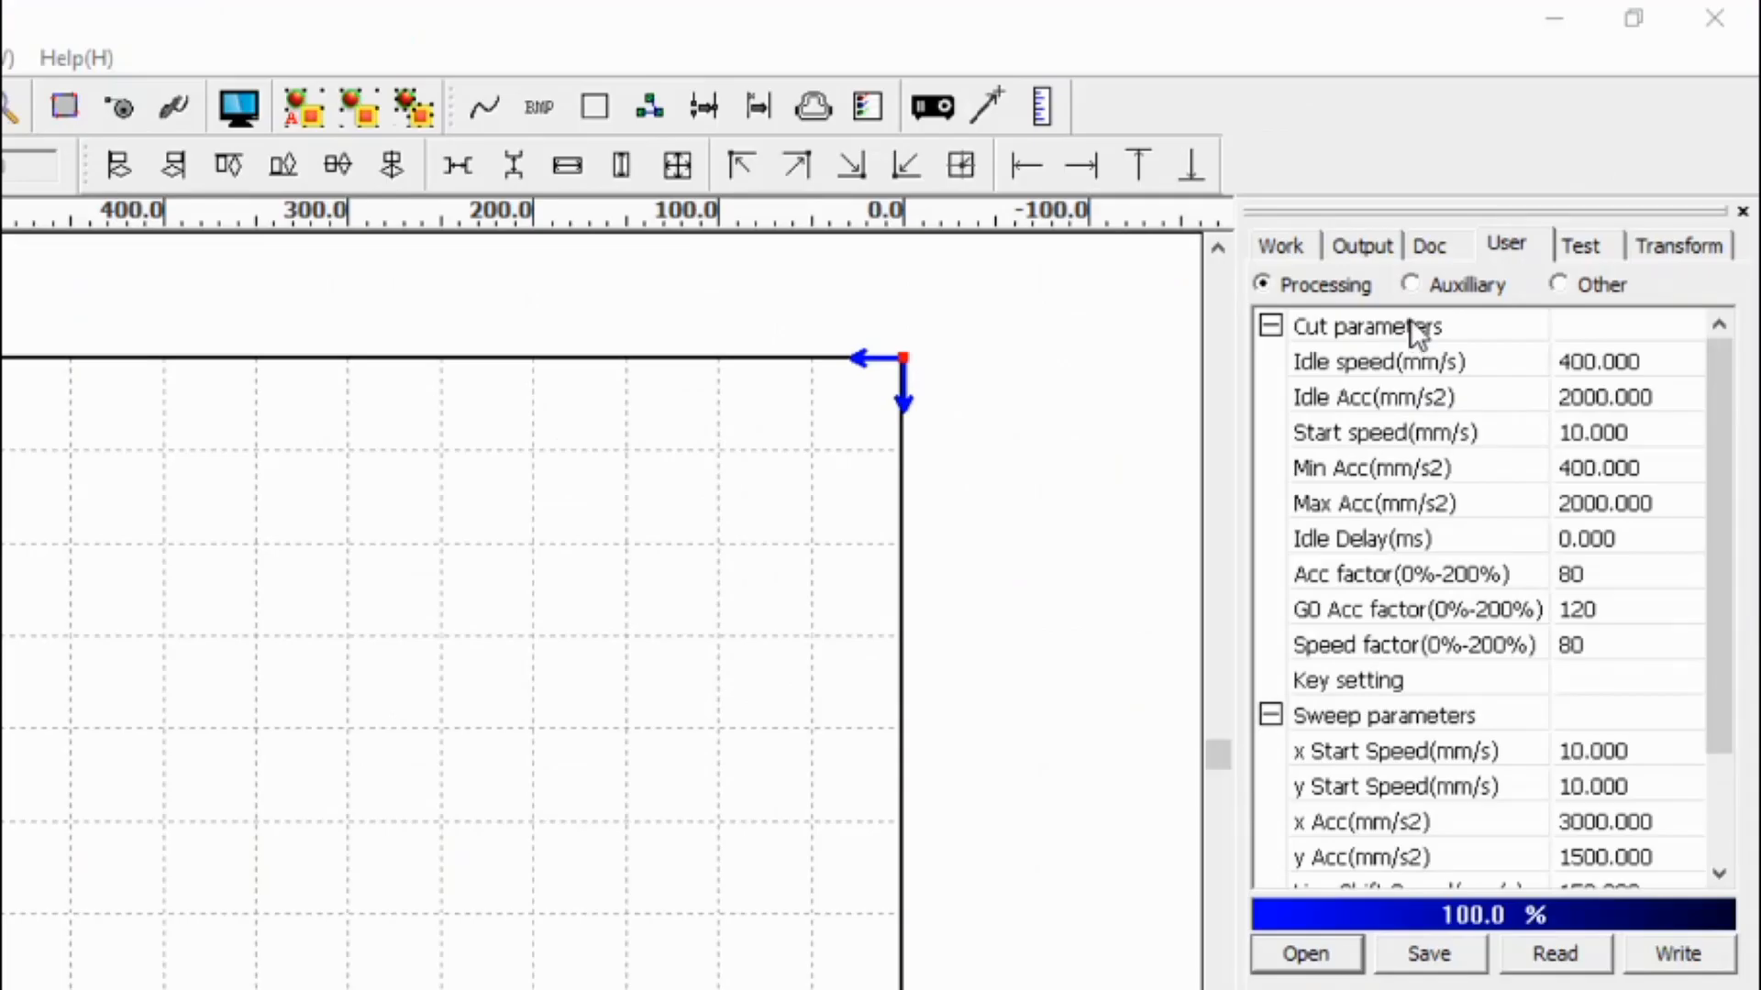
- In the Other user parameters, set Enable roating to Yes and select the Diameter value
click(1579, 283)
drag(1733, 455, 1721, 558)
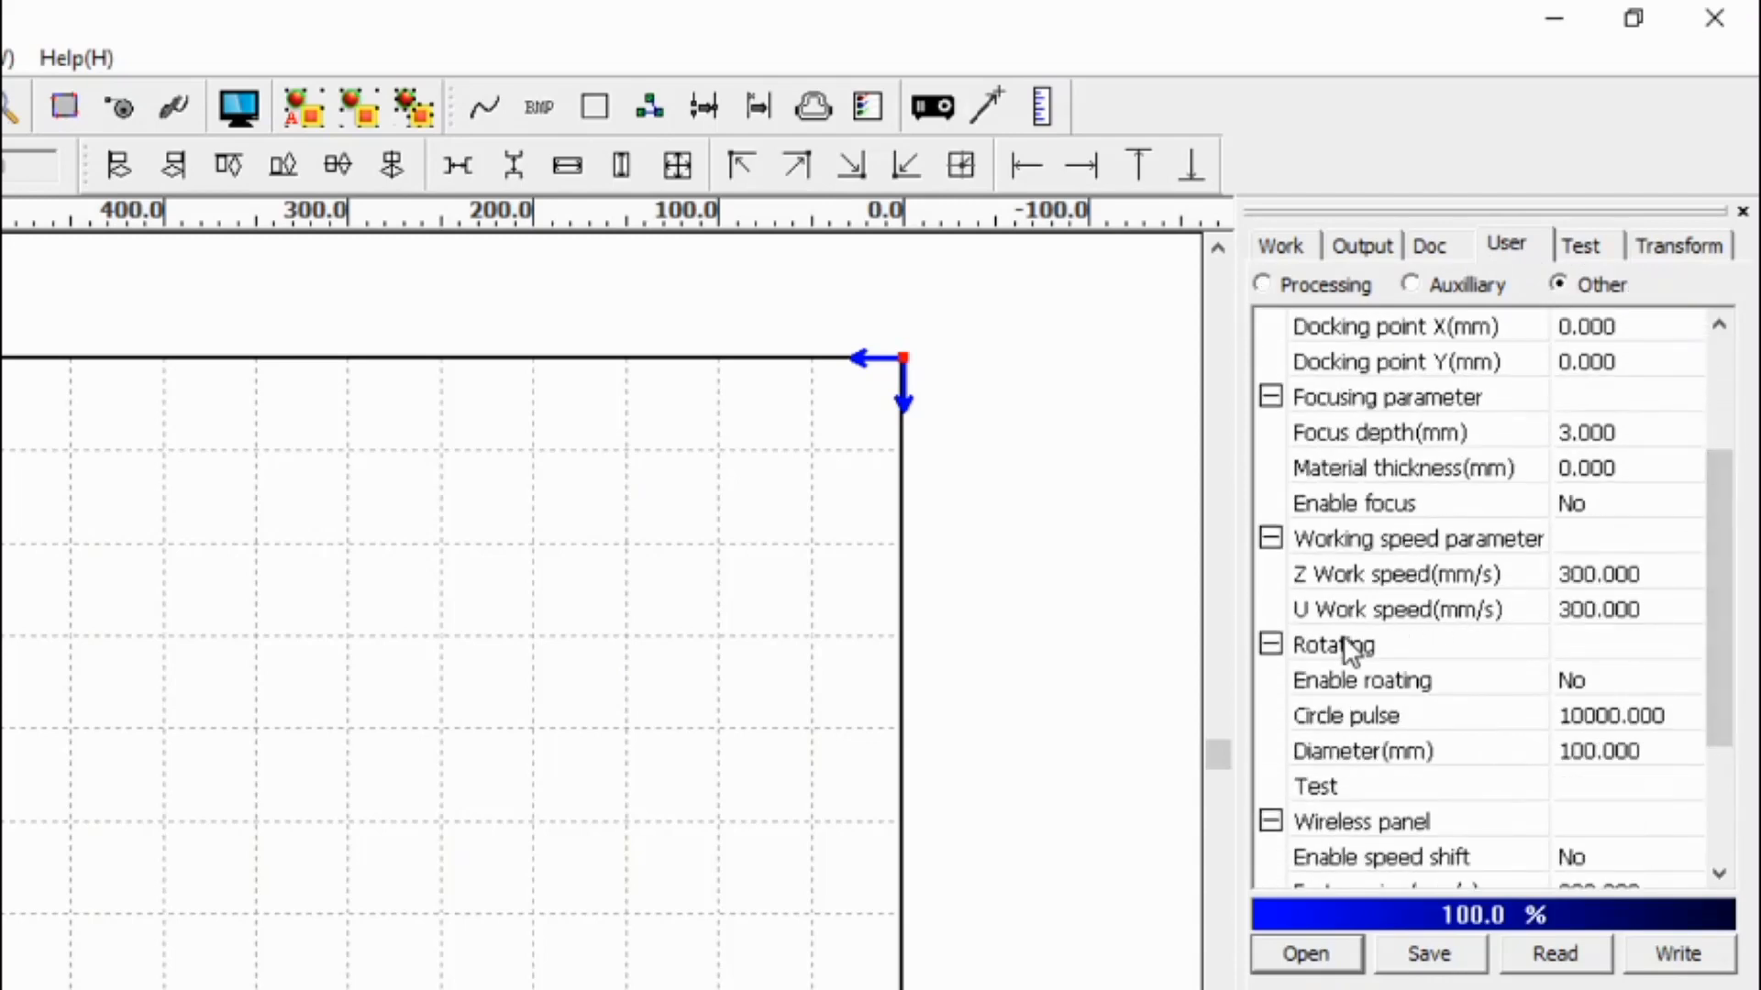
click(1603, 686)
click(1654, 689)
click(1596, 736)
scroll(1596, 747, down, 1)
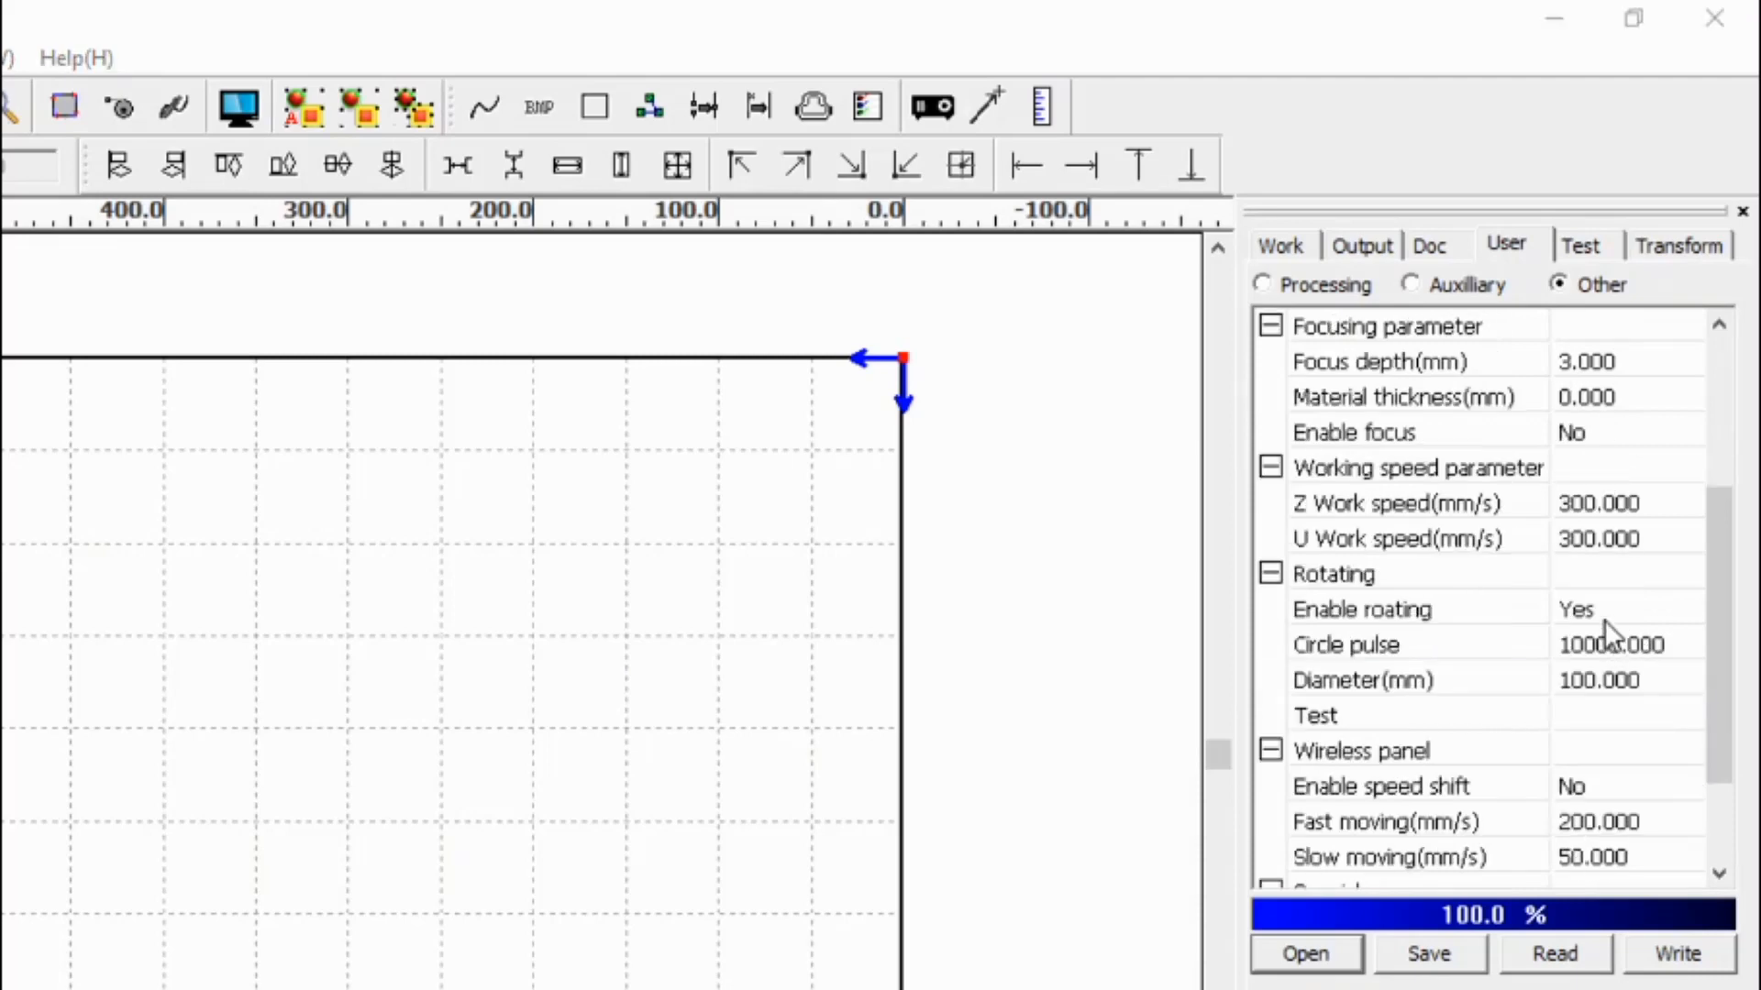
click(1584, 650)
click(1597, 681)
- Enter 80 as the rotary Diameter(mm) and write the rotating parameters to the controller
click(1637, 678)
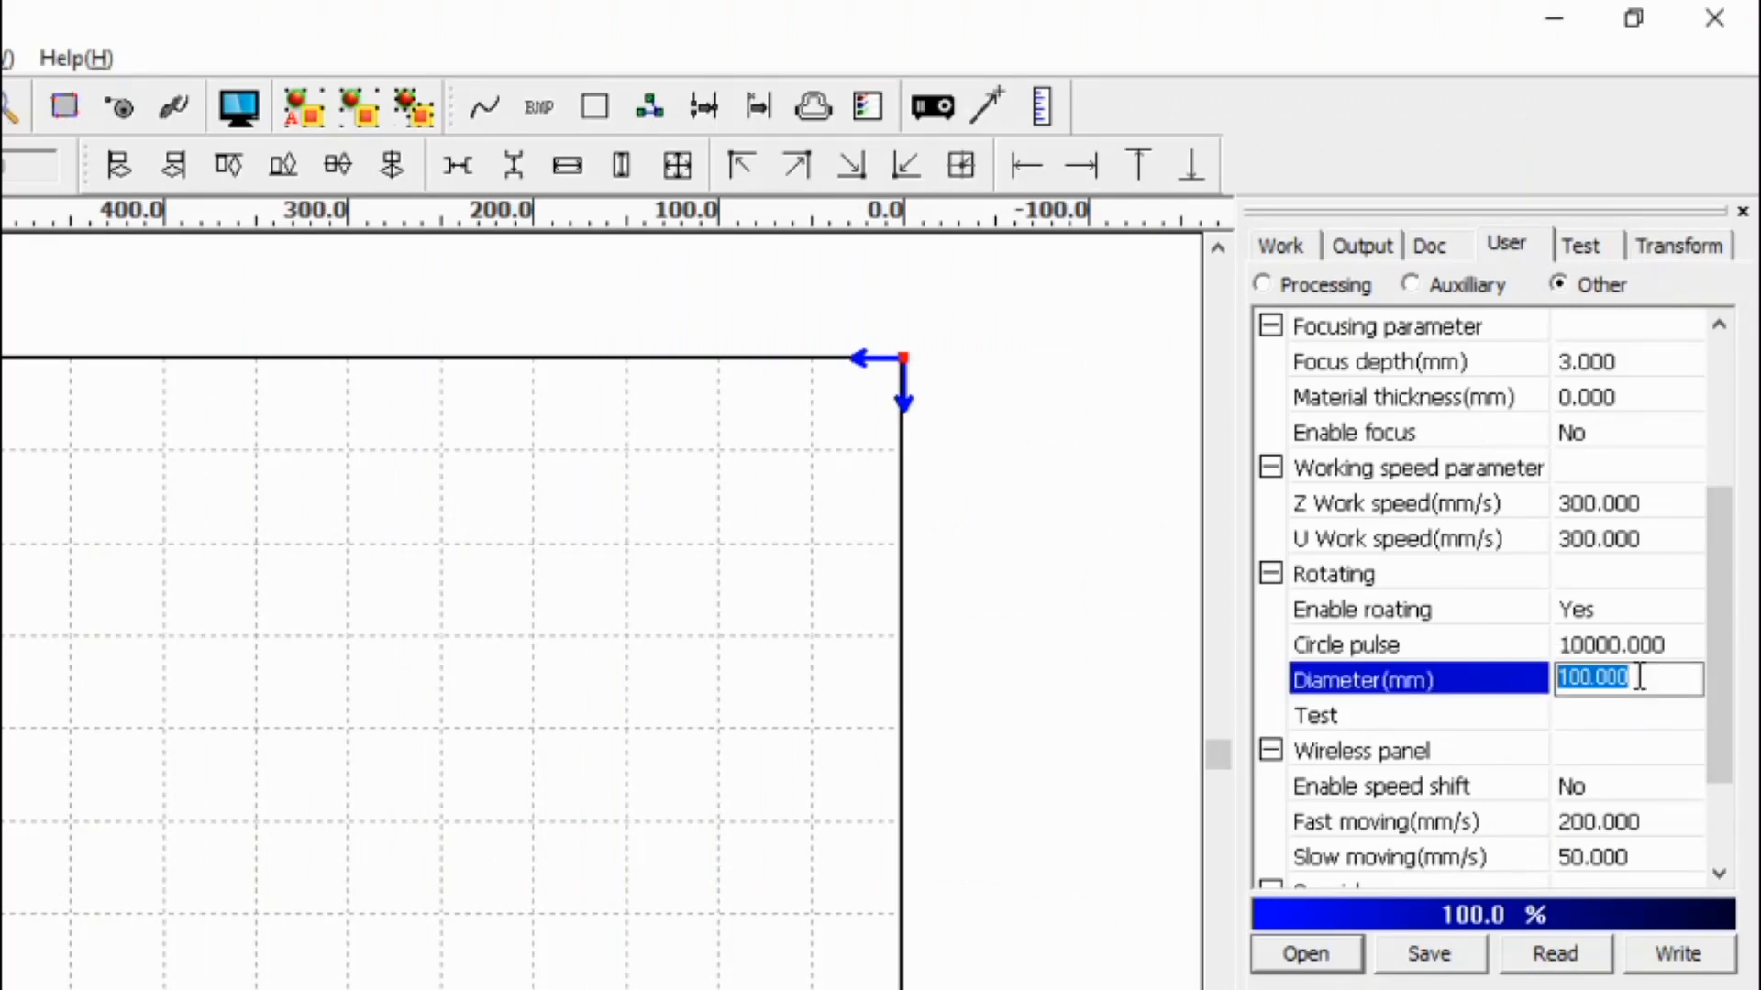
text(80)
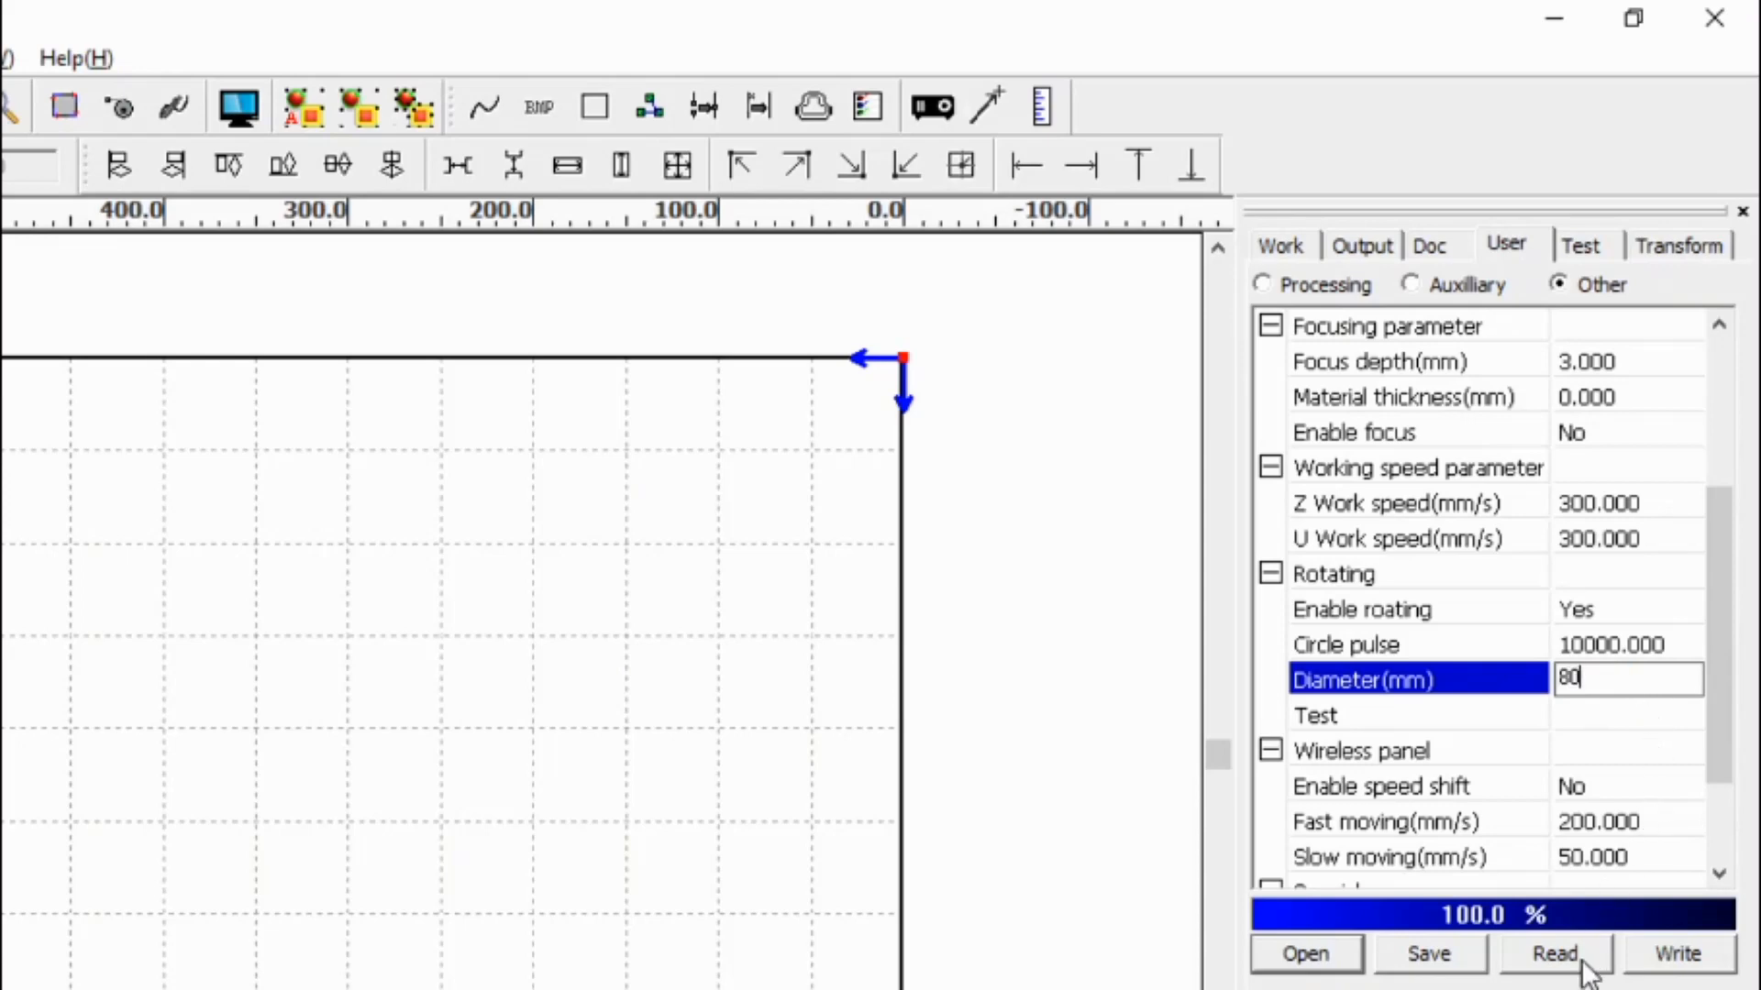
click(1633, 645)
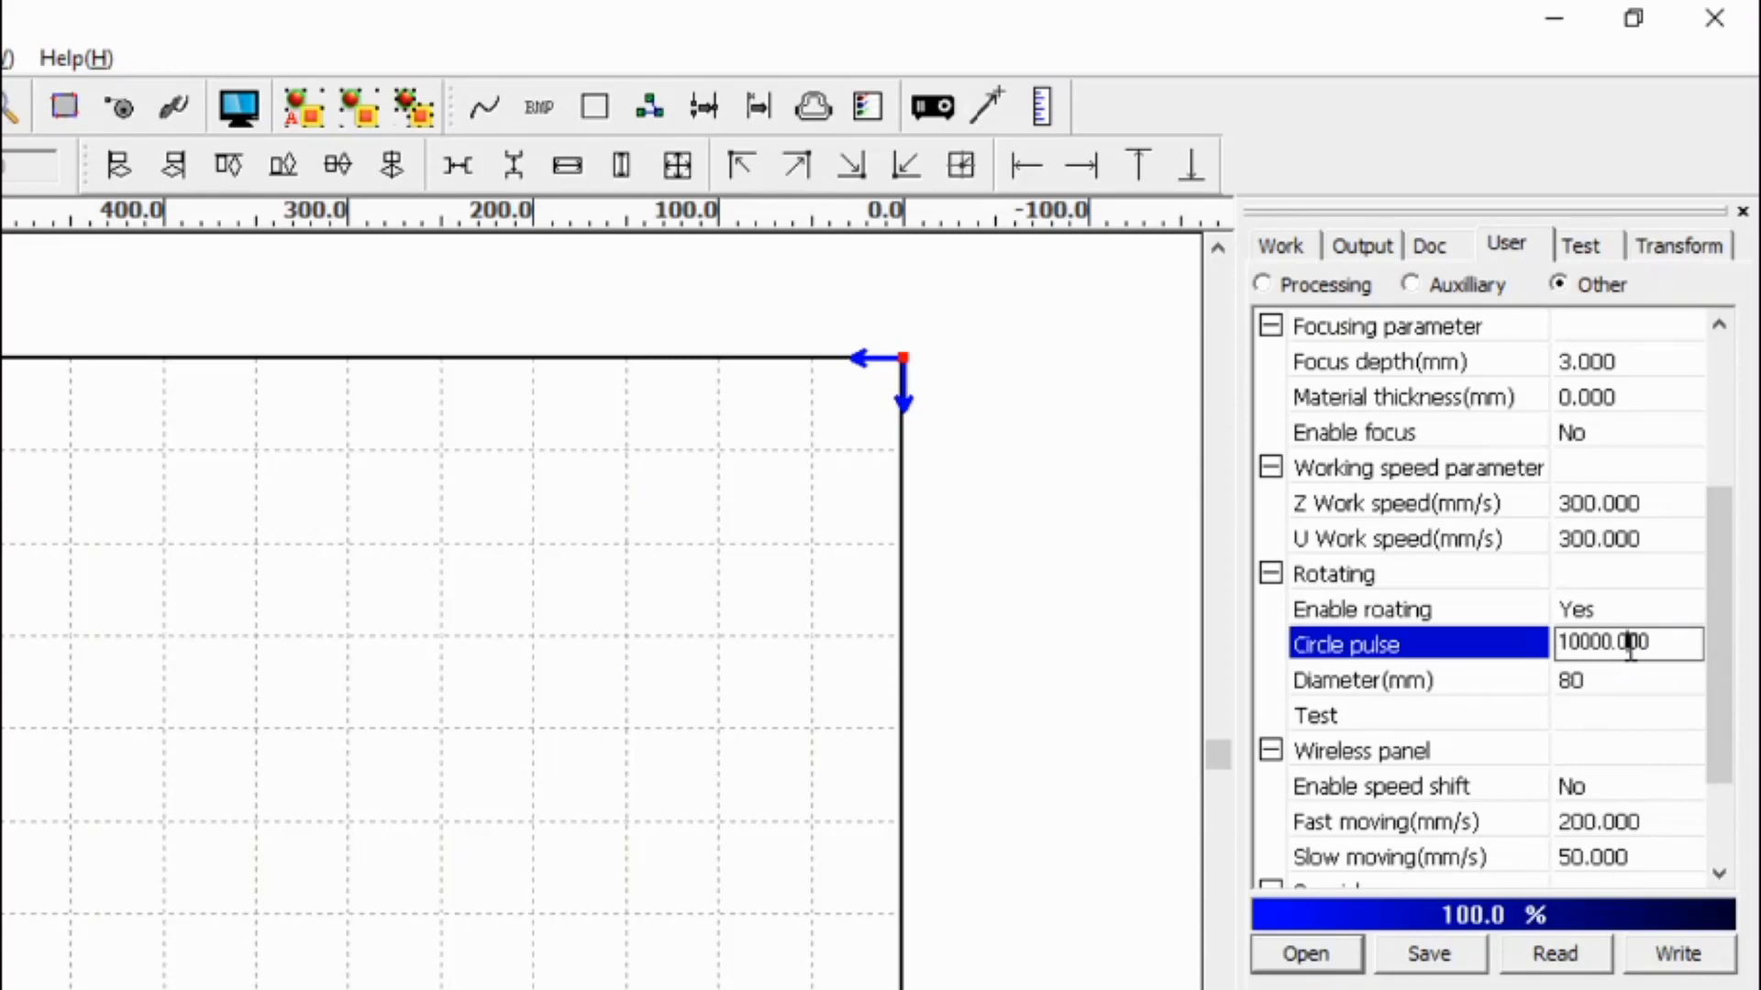
double_click(1631, 646)
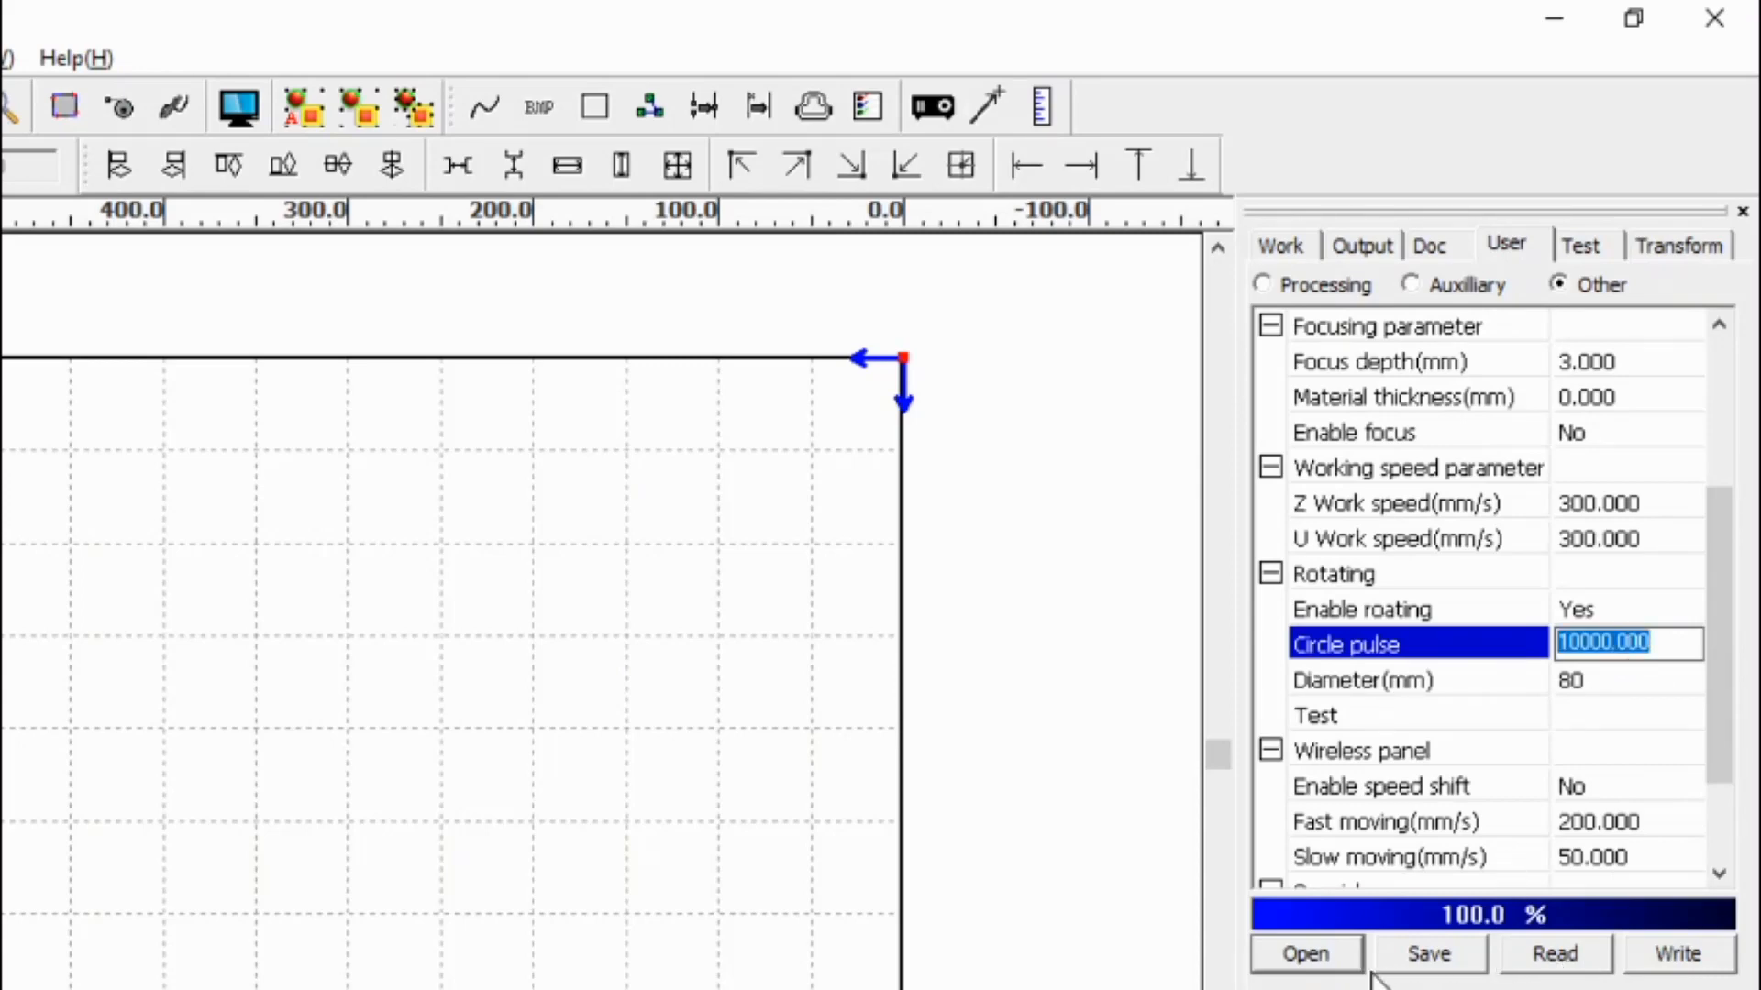
click(1675, 959)
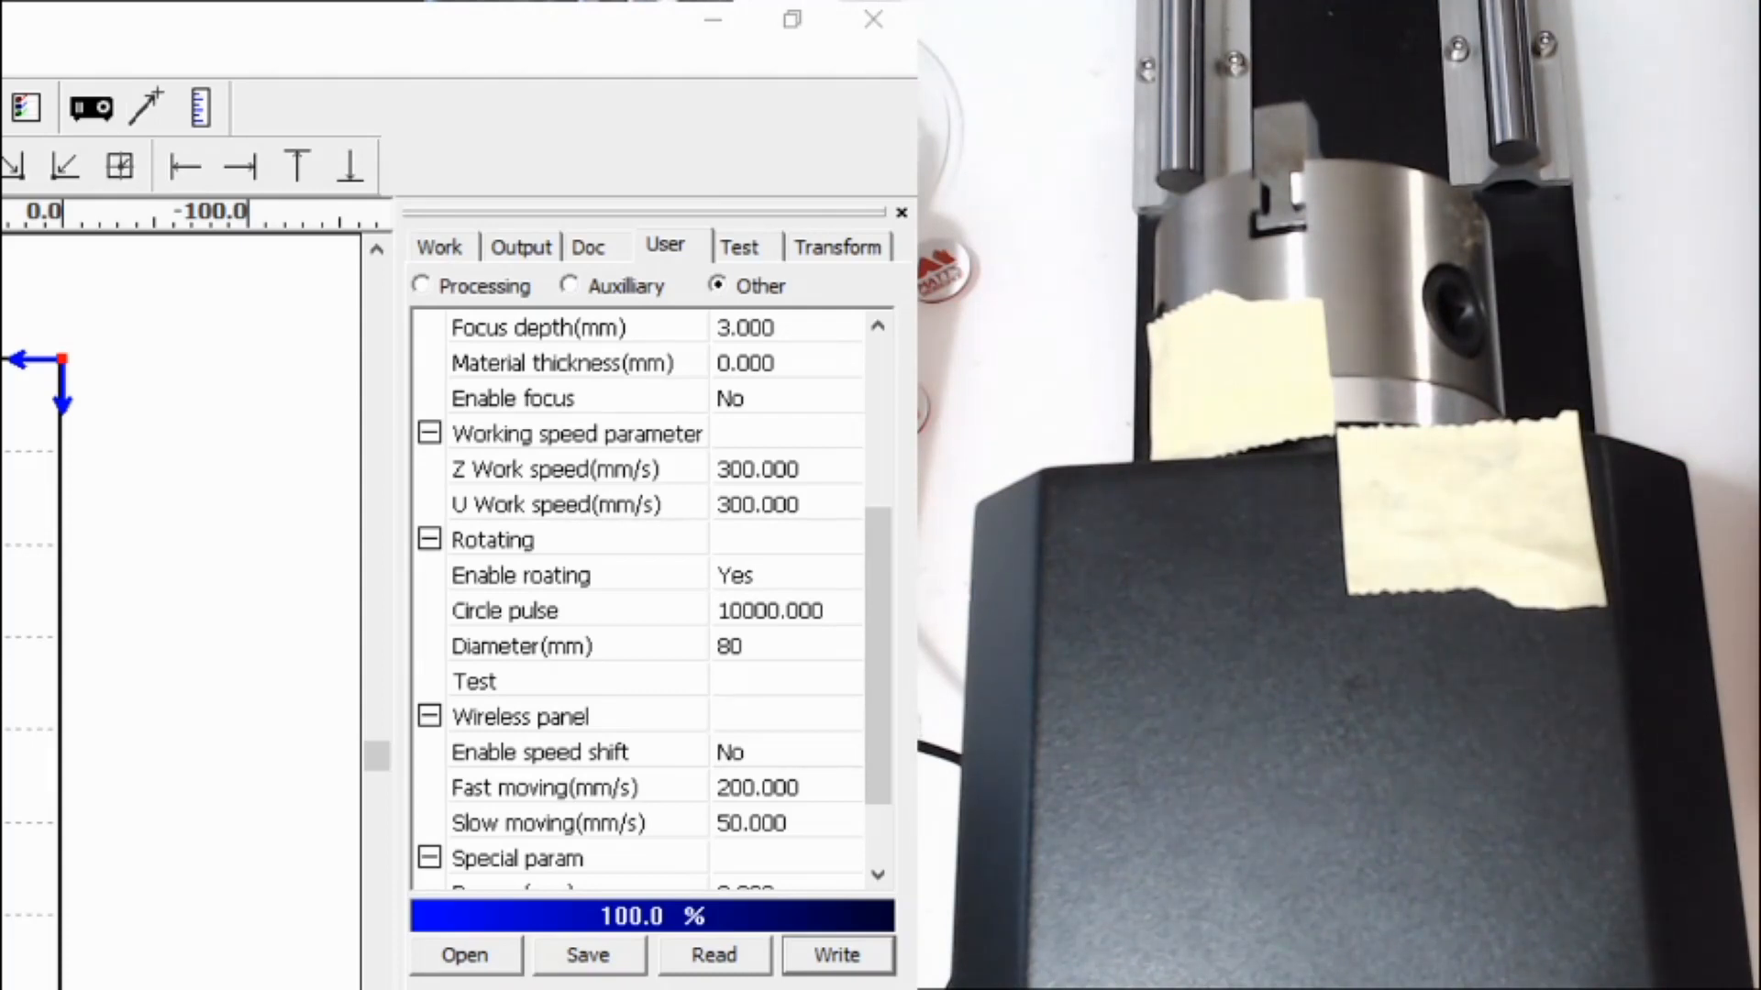
- Run a rotary test, then change Circle pulse to 9000 and test the rotation again
click(764, 680)
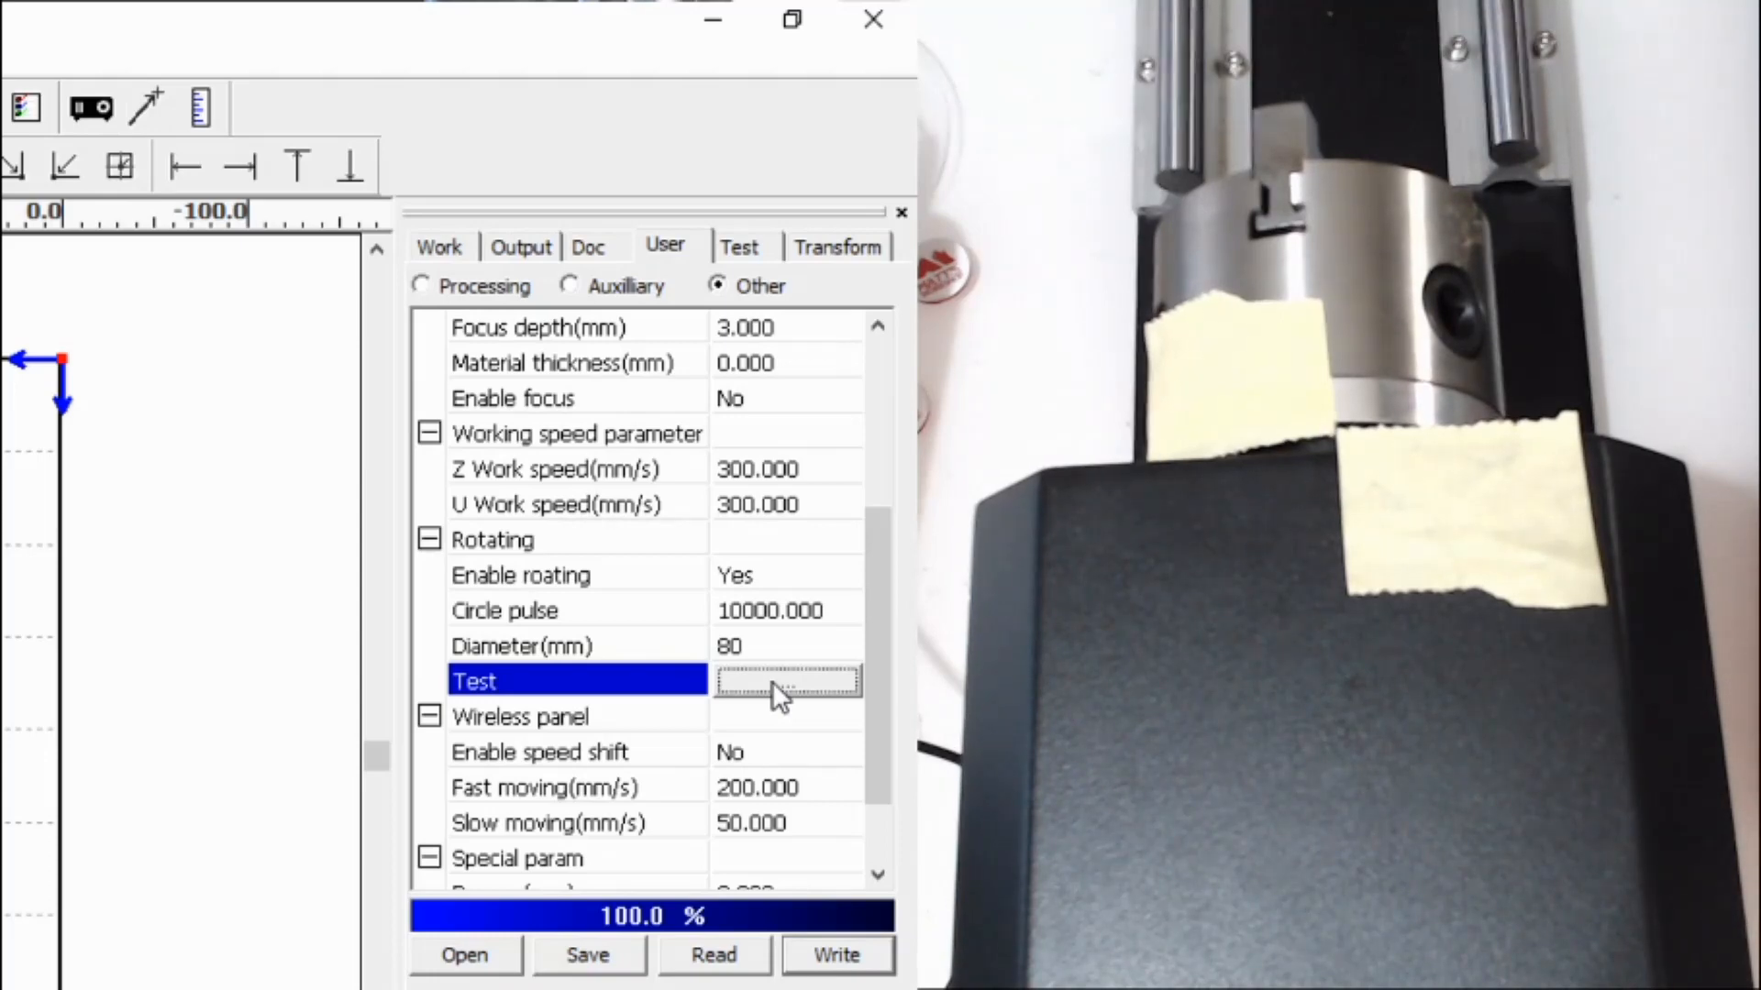
click(772, 680)
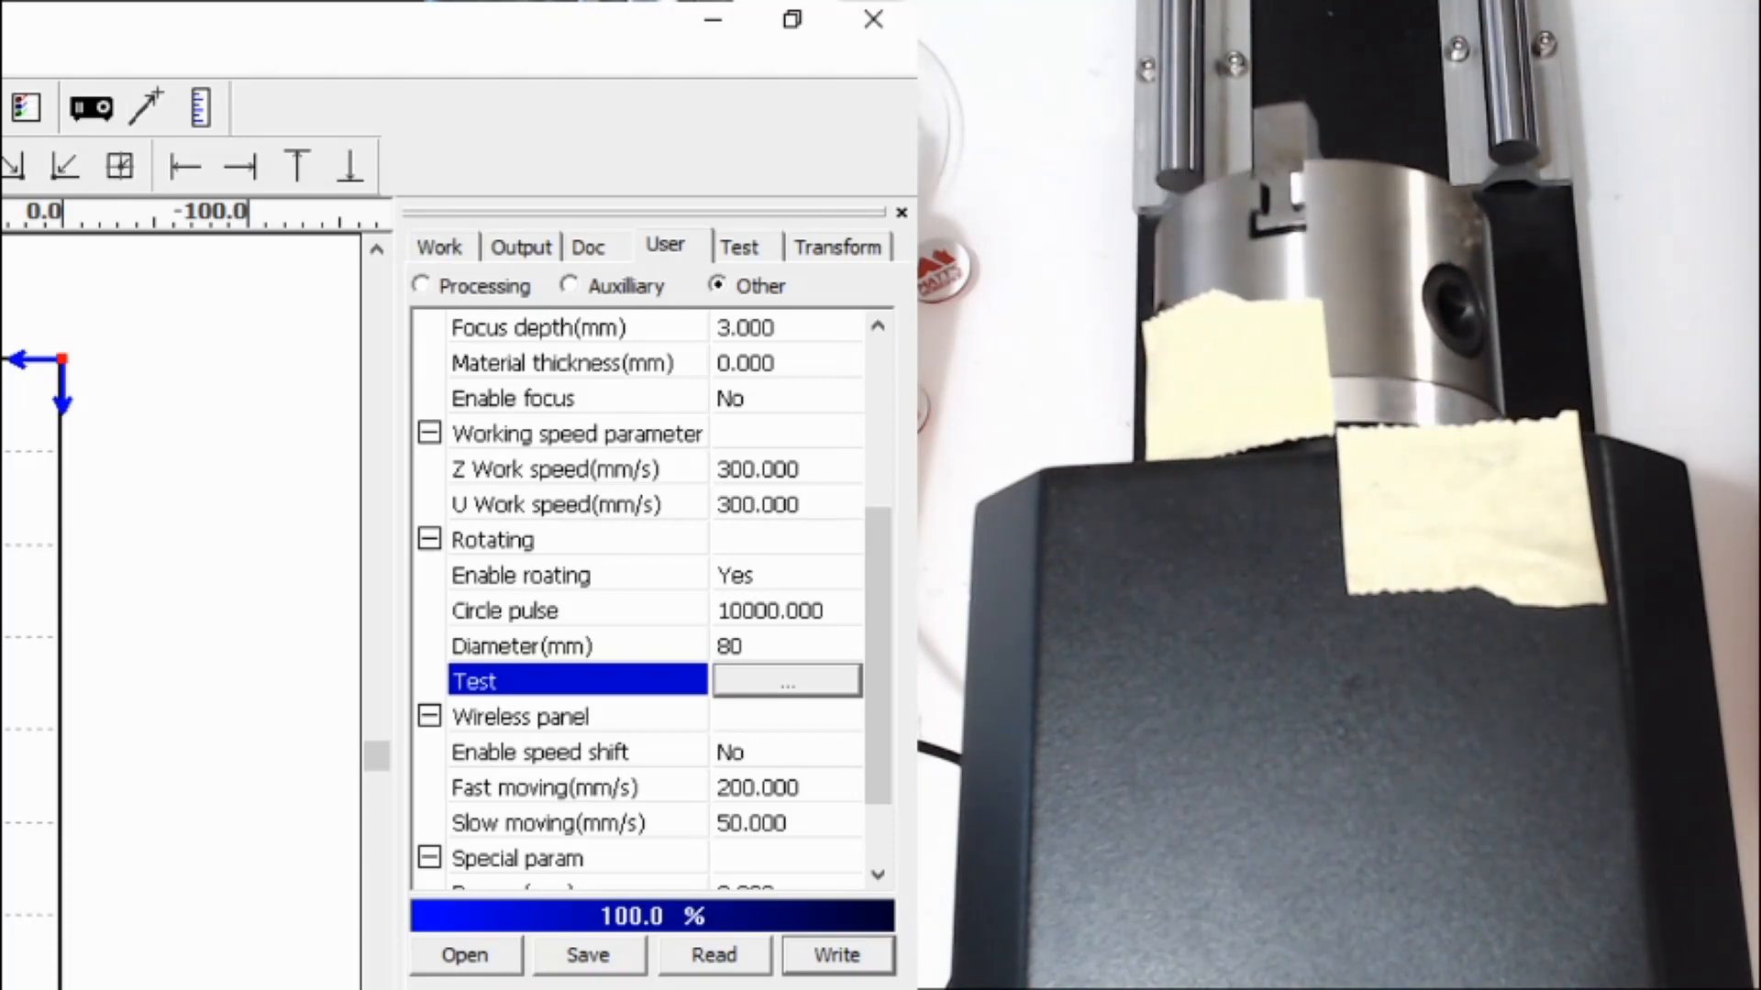
click(779, 603)
double_click(781, 606)
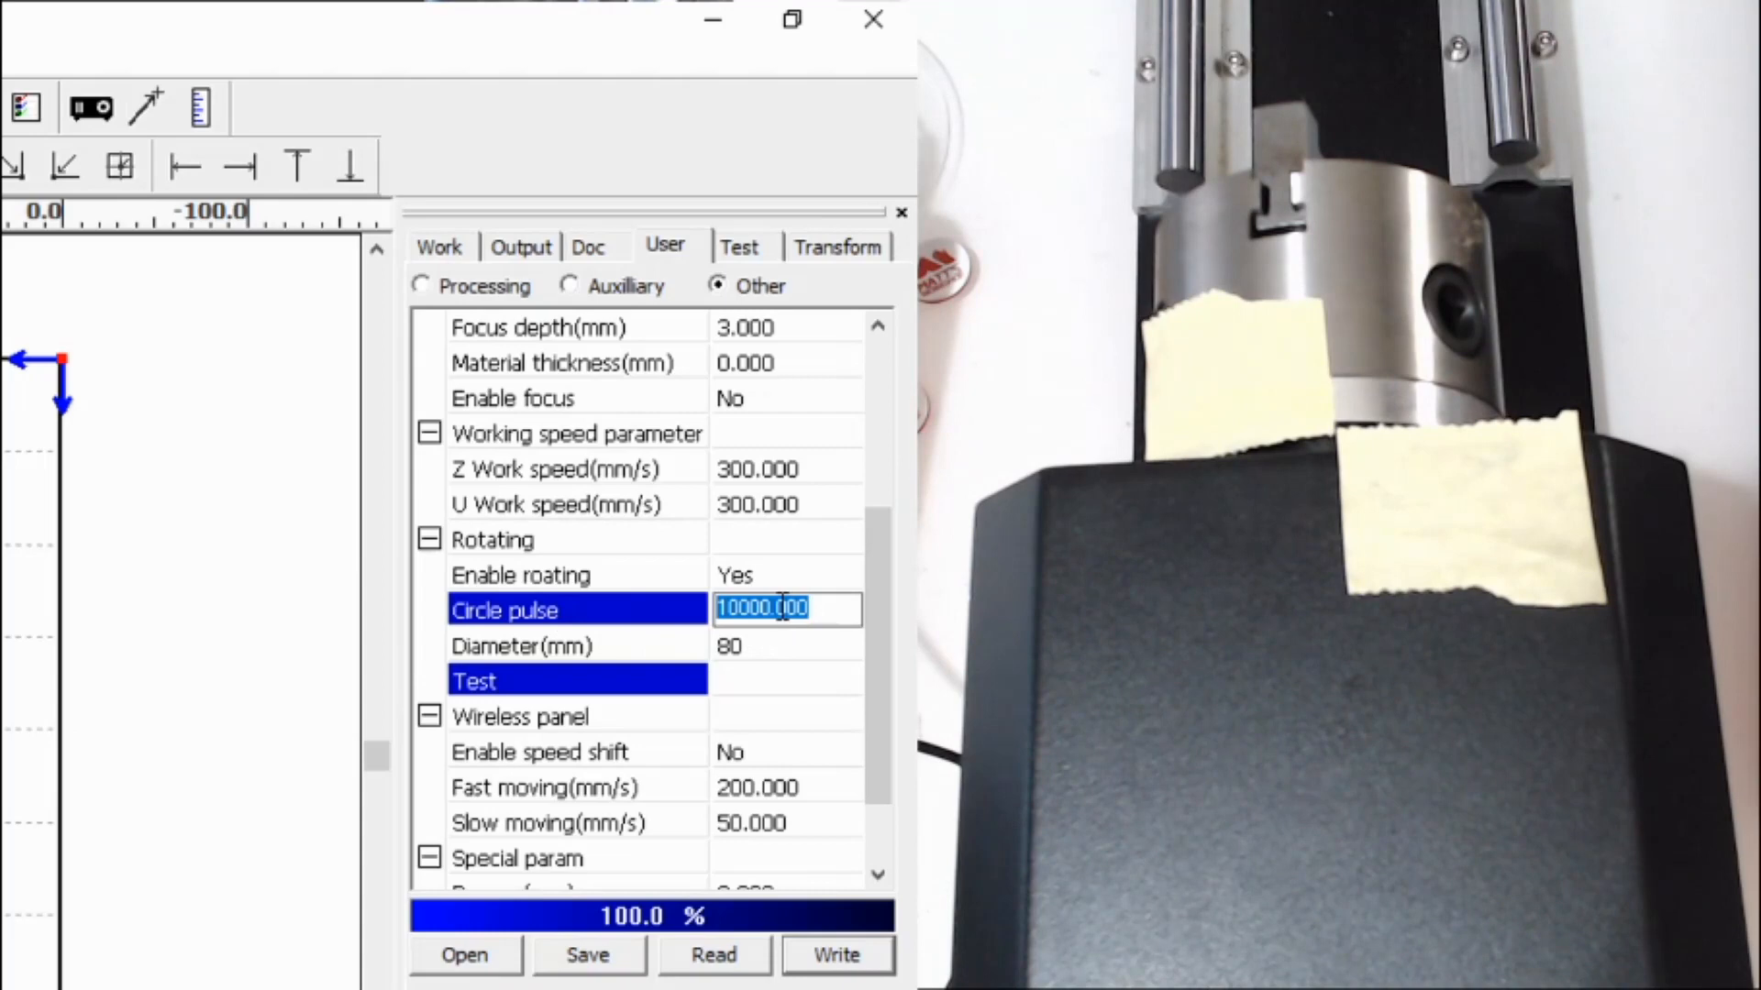
text(9000)
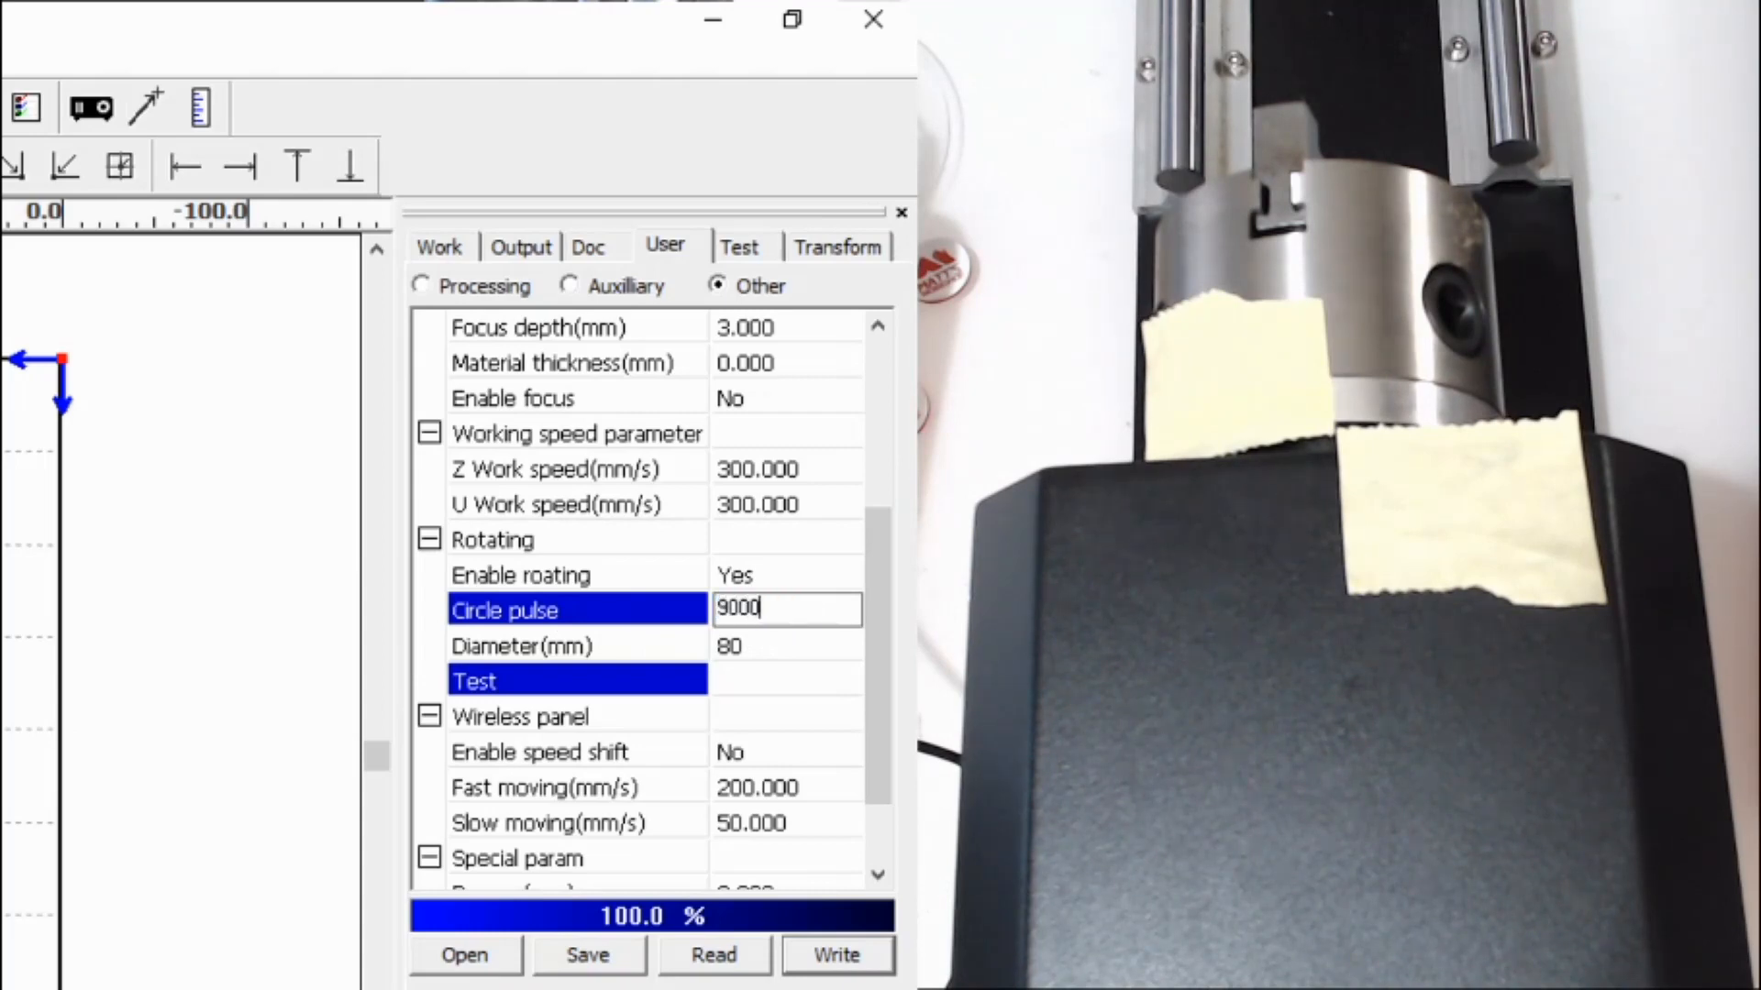
click(844, 956)
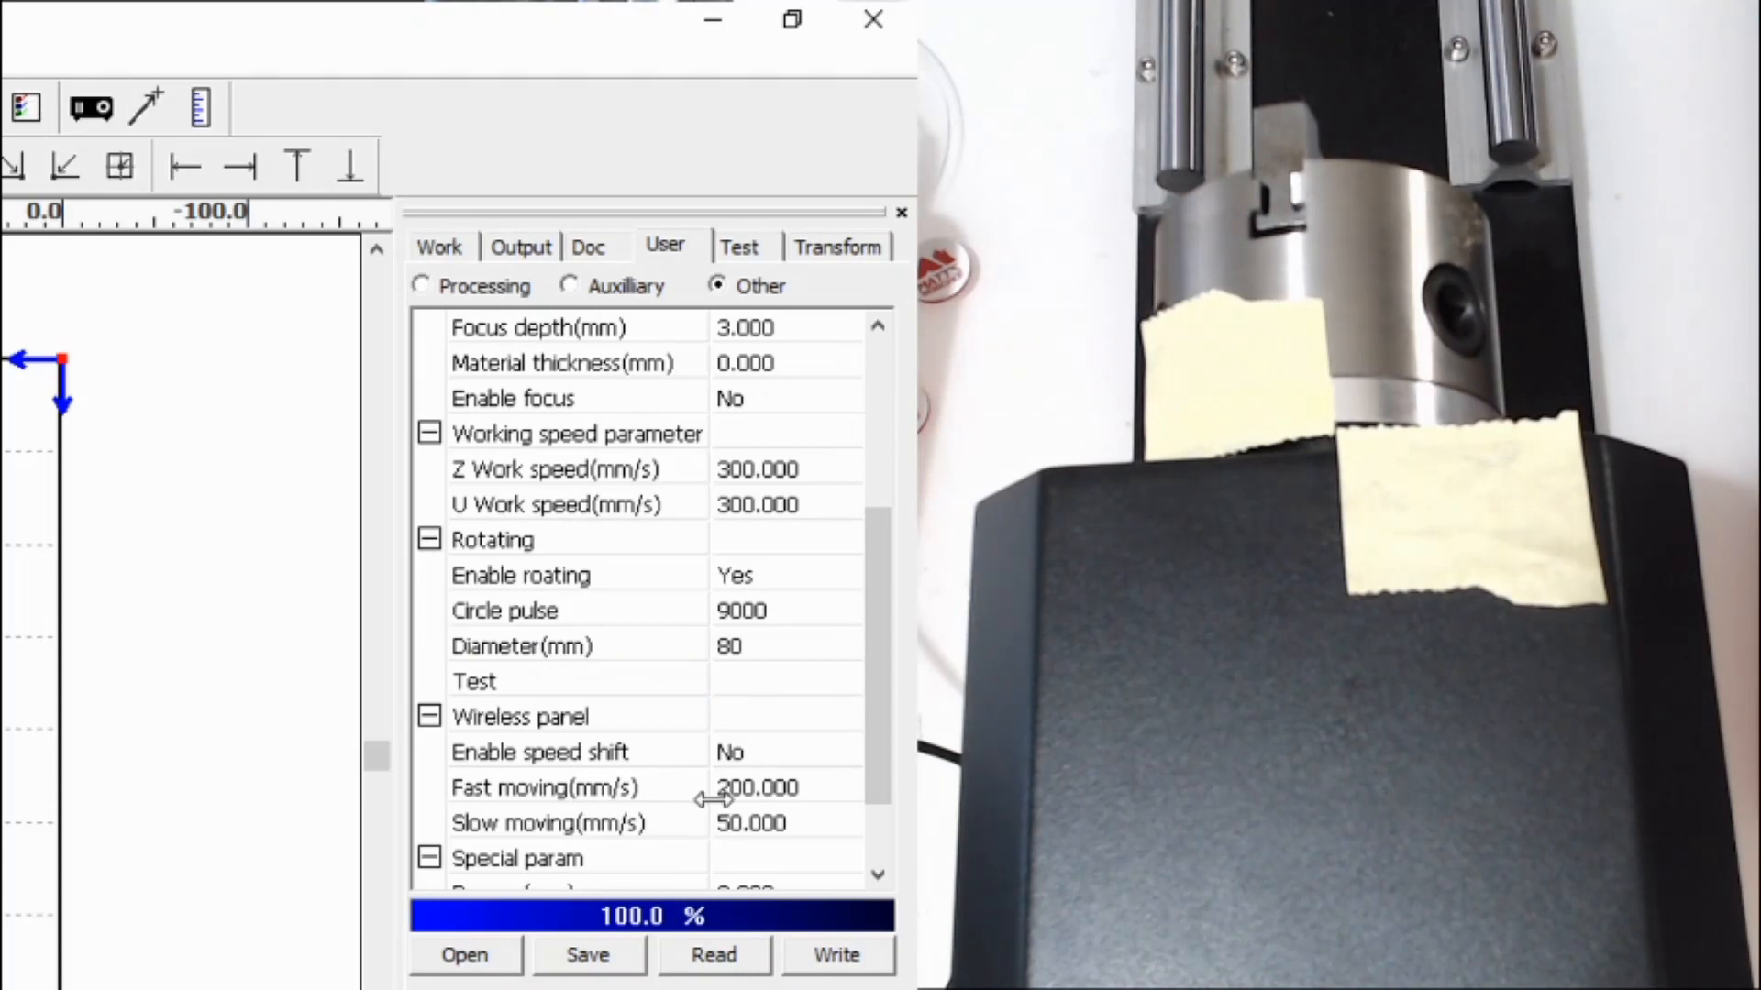
click(763, 695)
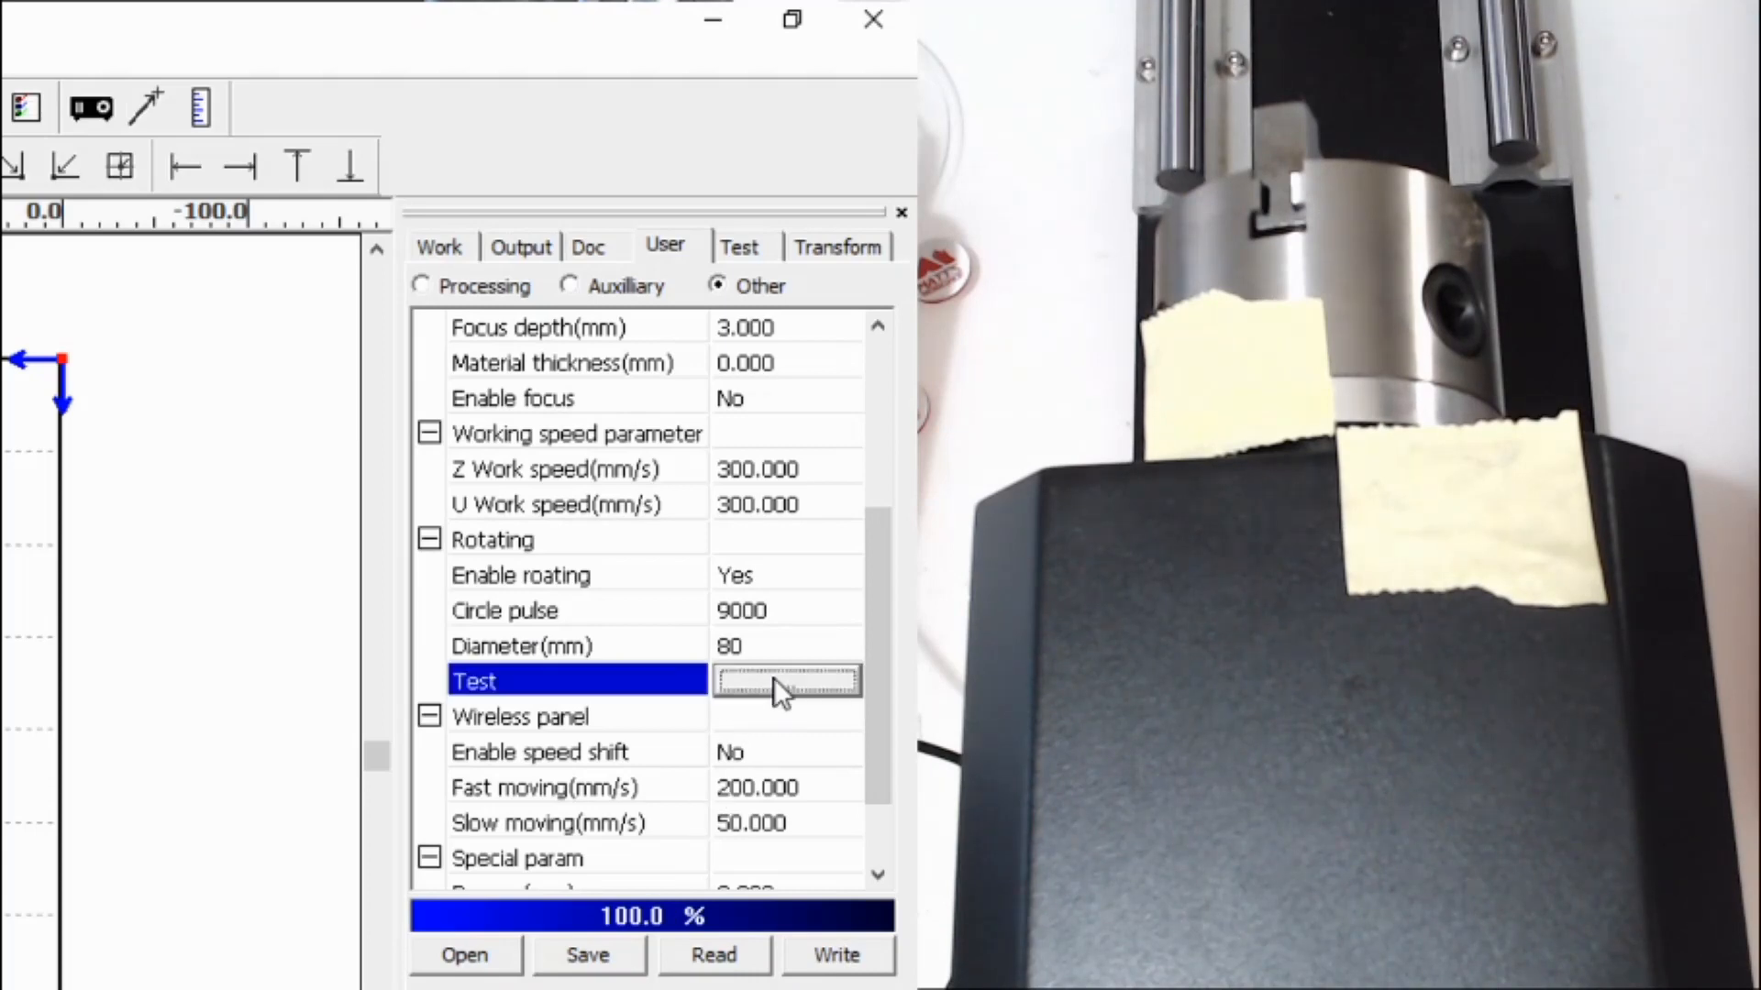
click(773, 679)
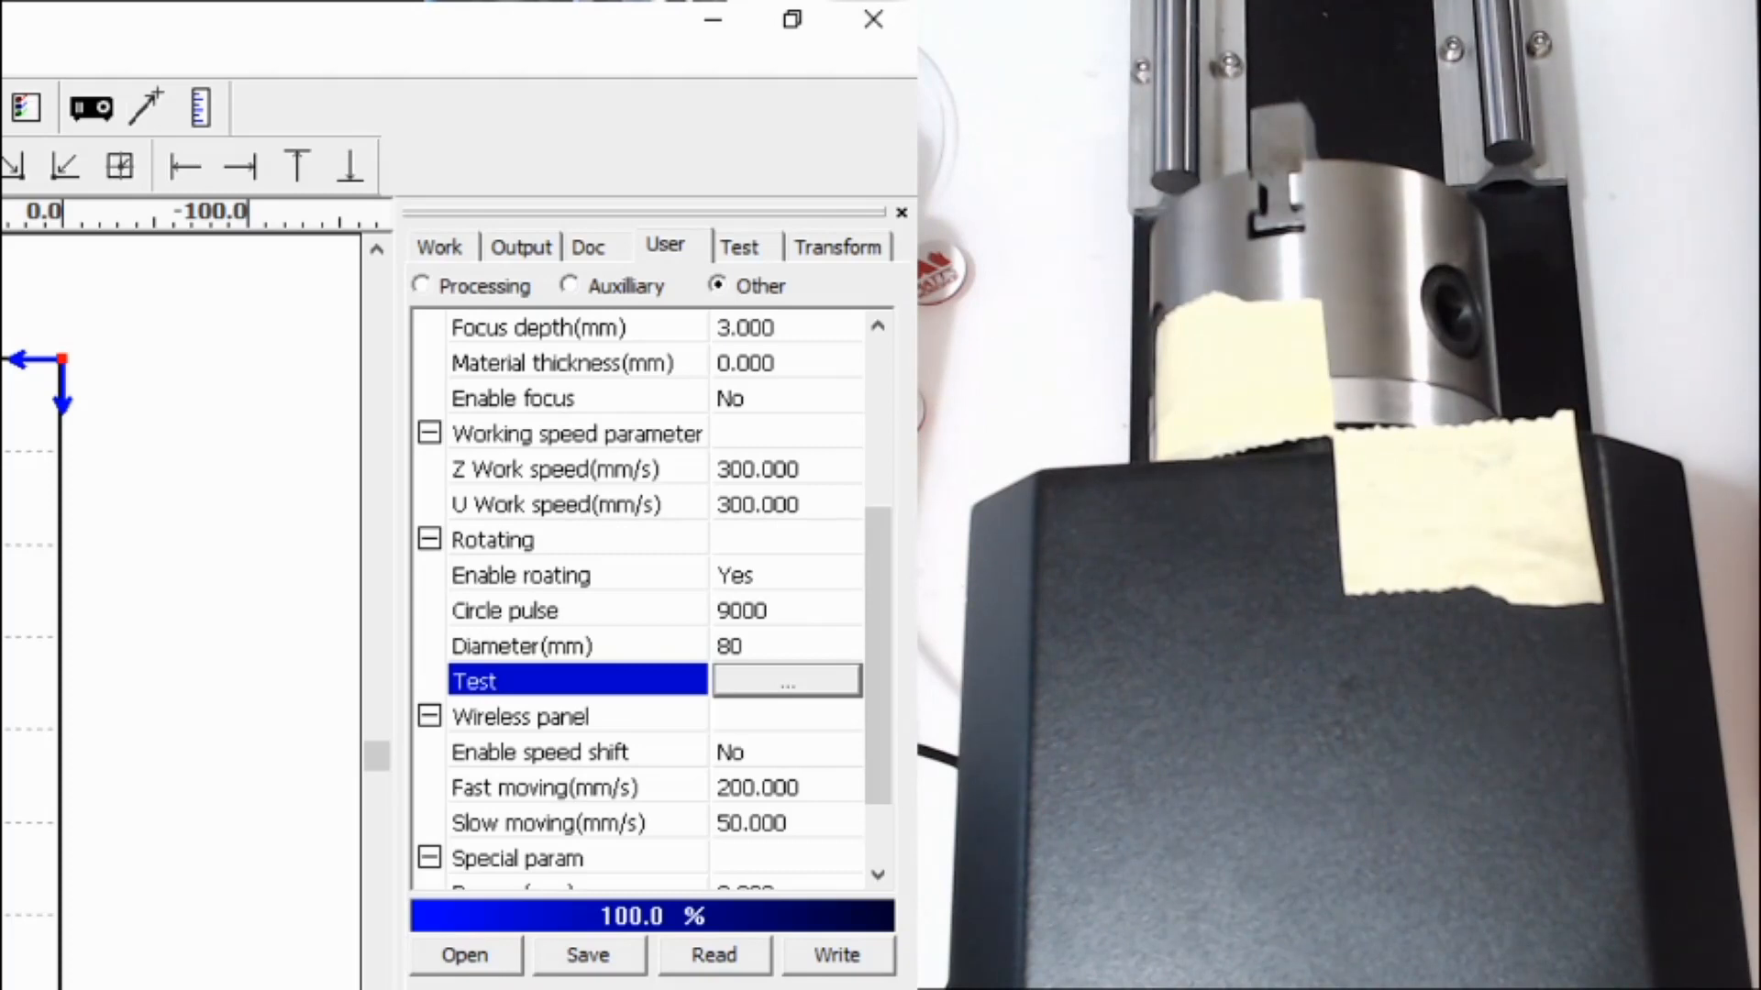
- Restore Circle pulse to 10000, write it to the controller, and rerun the rotary test
click(799, 608)
double_click(799, 608)
text(10000)
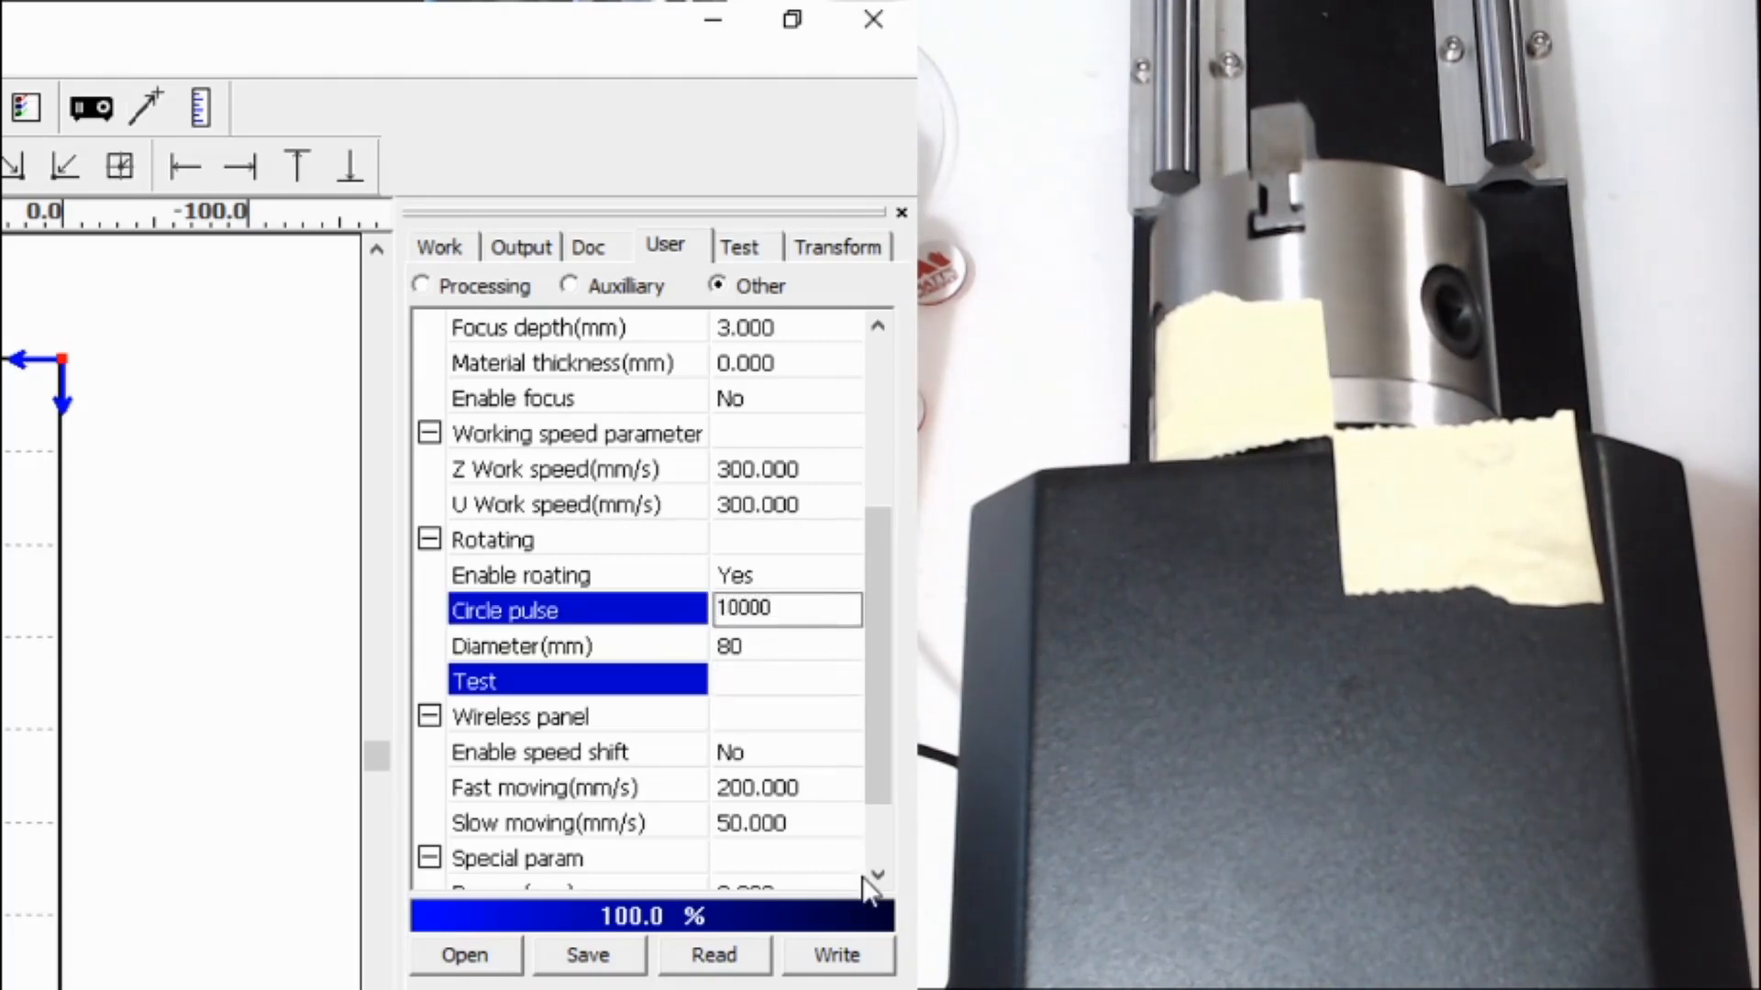
click(836, 957)
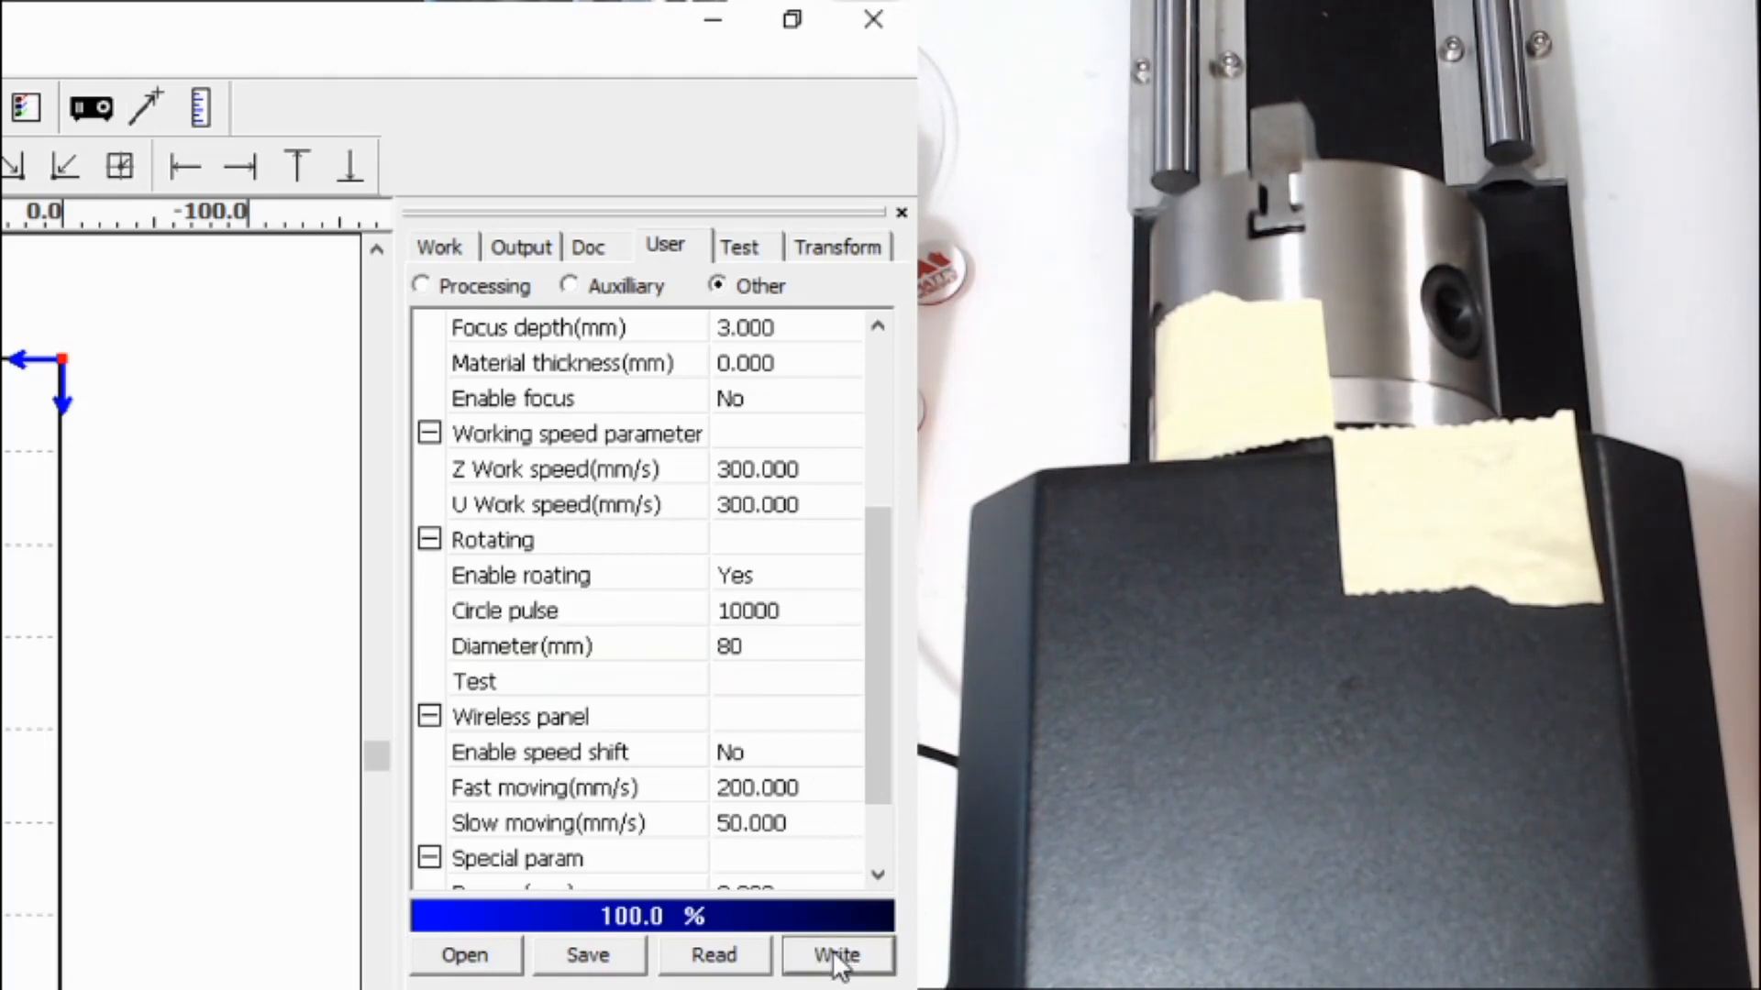
click(785, 679)
click(785, 680)
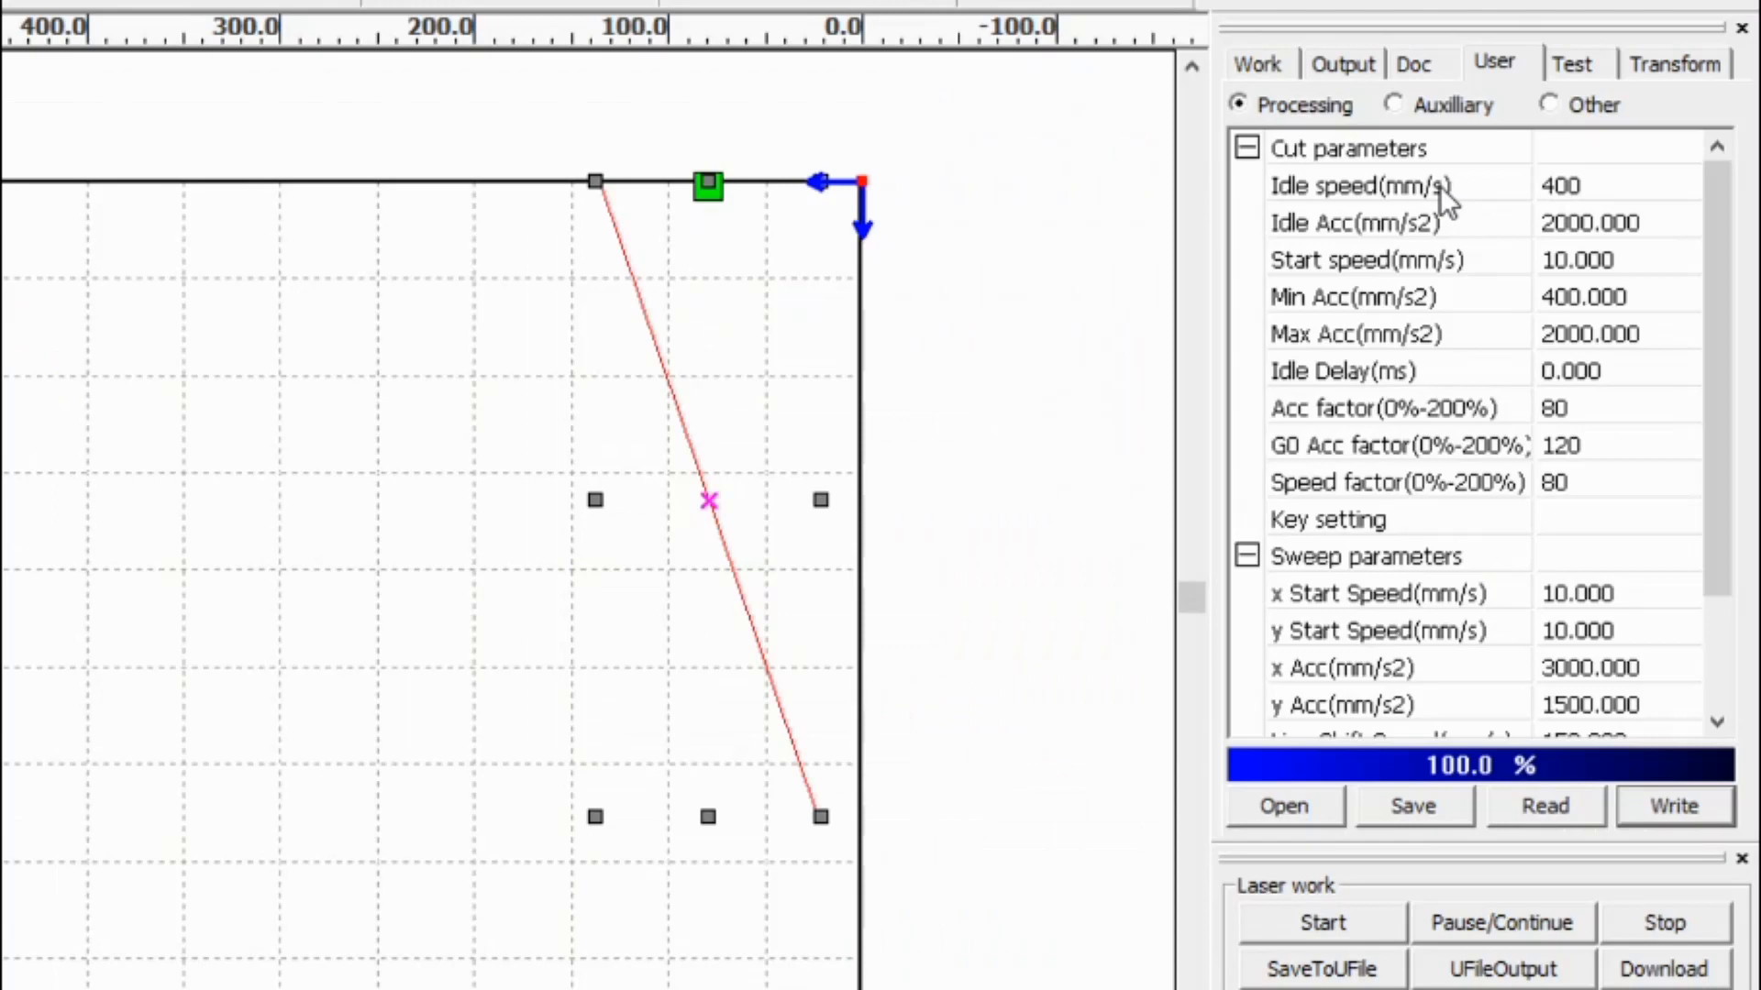
- Show the Processing parameters and select the 400 mm/s Idle speed value for editing
click(1318, 189)
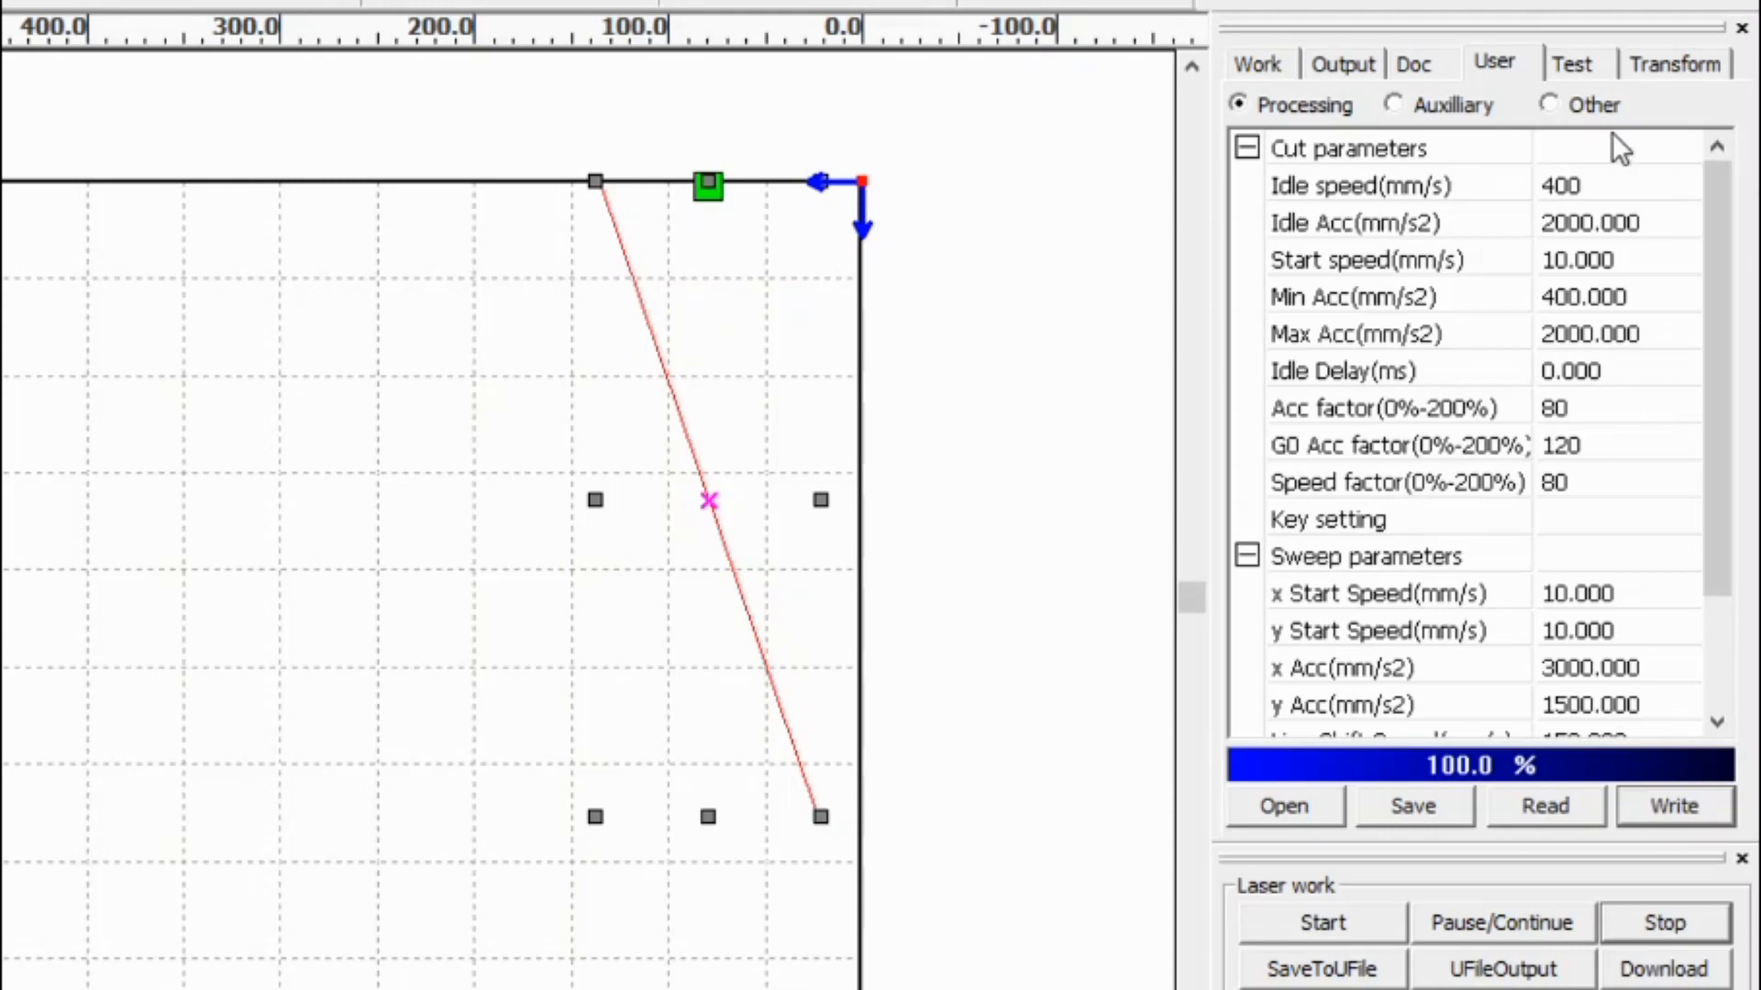
click(1569, 187)
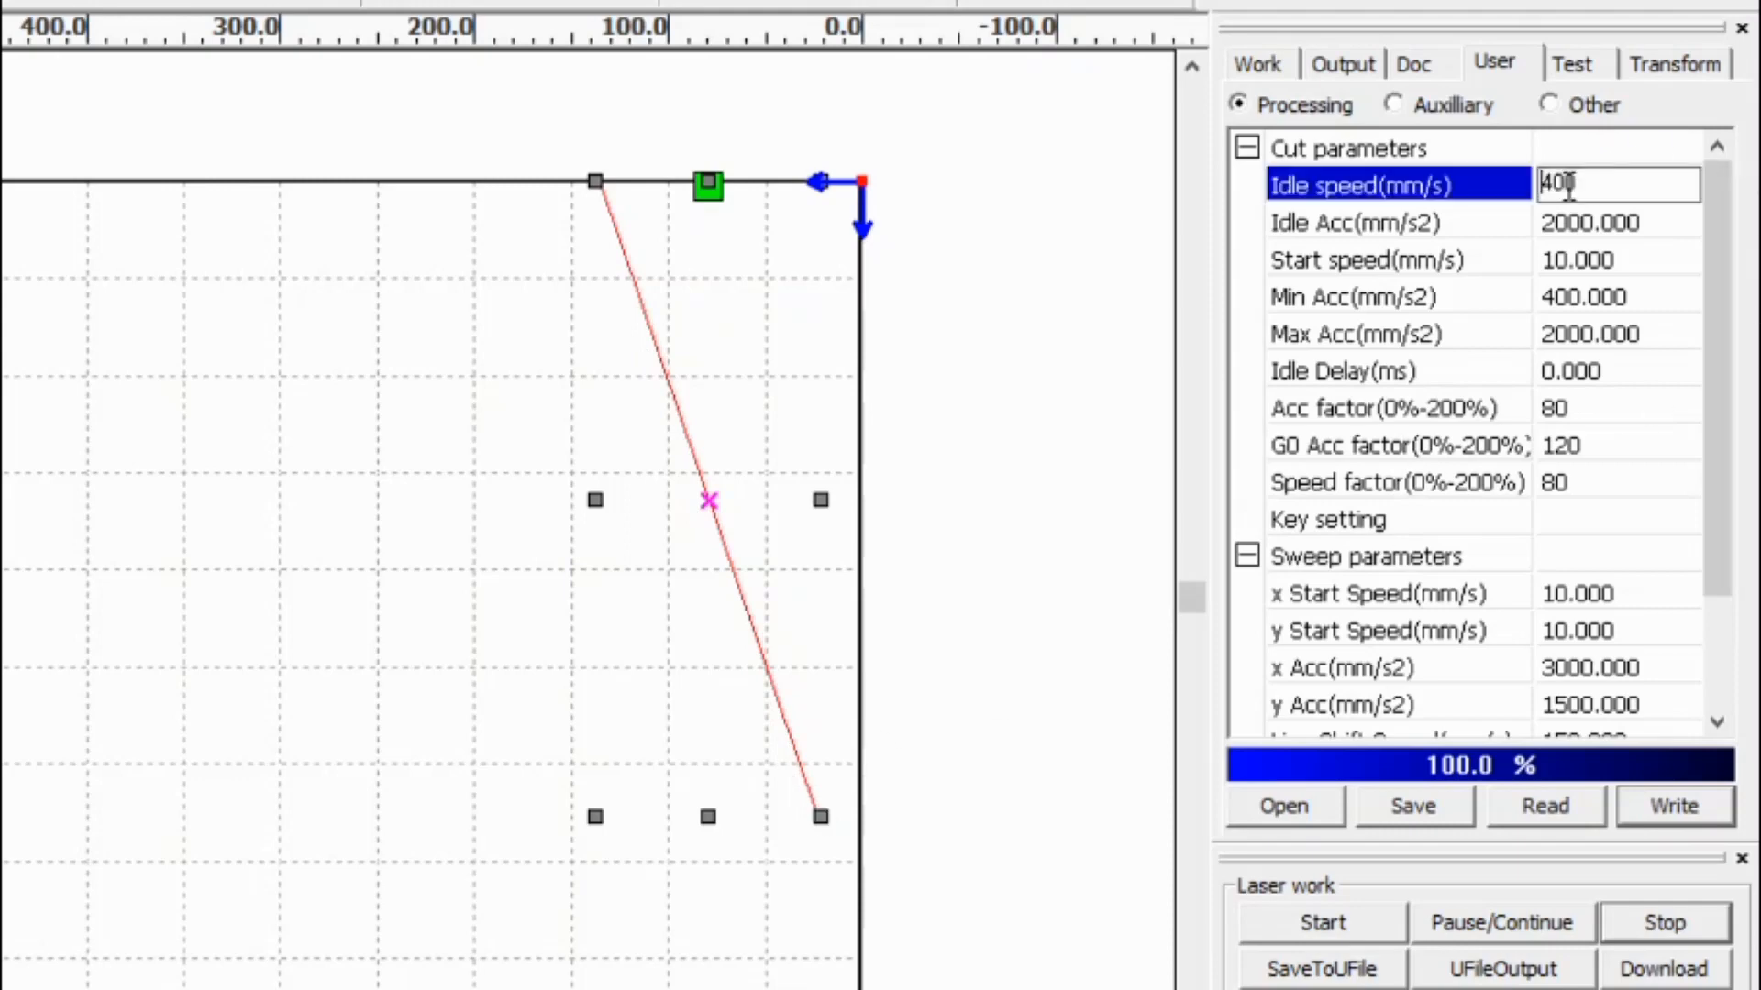
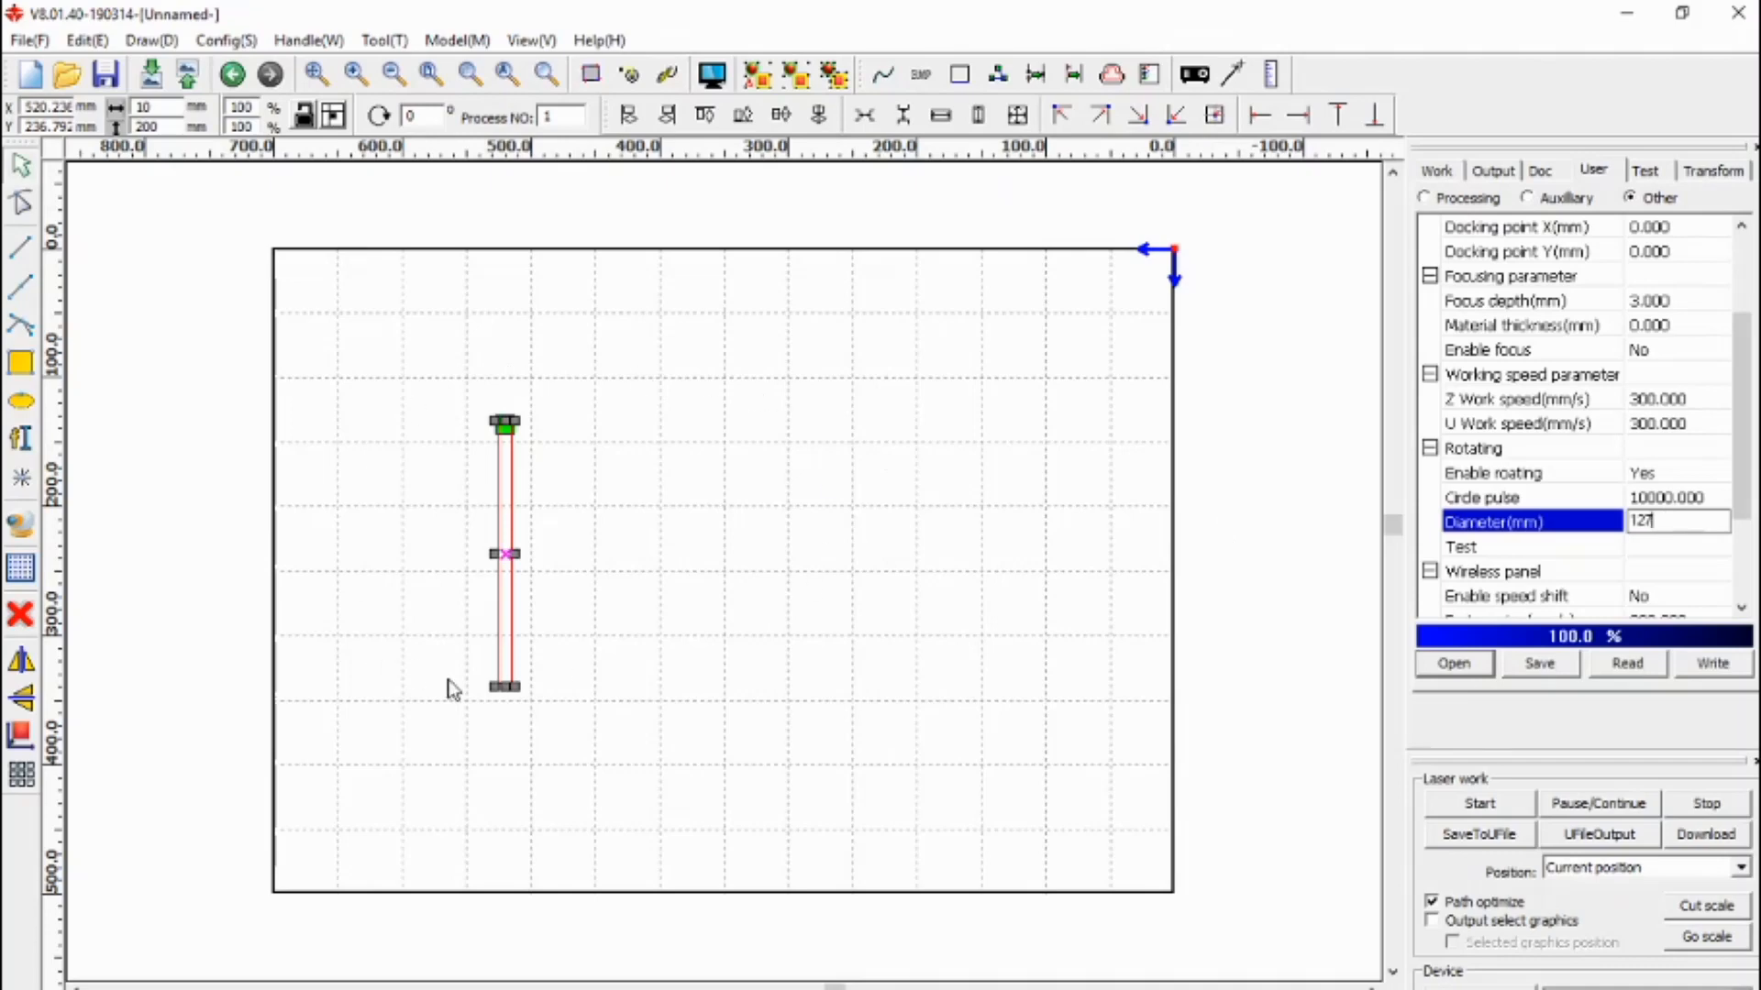
- Resize the vertical red line to 398.982 mm tall, the 127 mm object's circumference
click(180, 124)
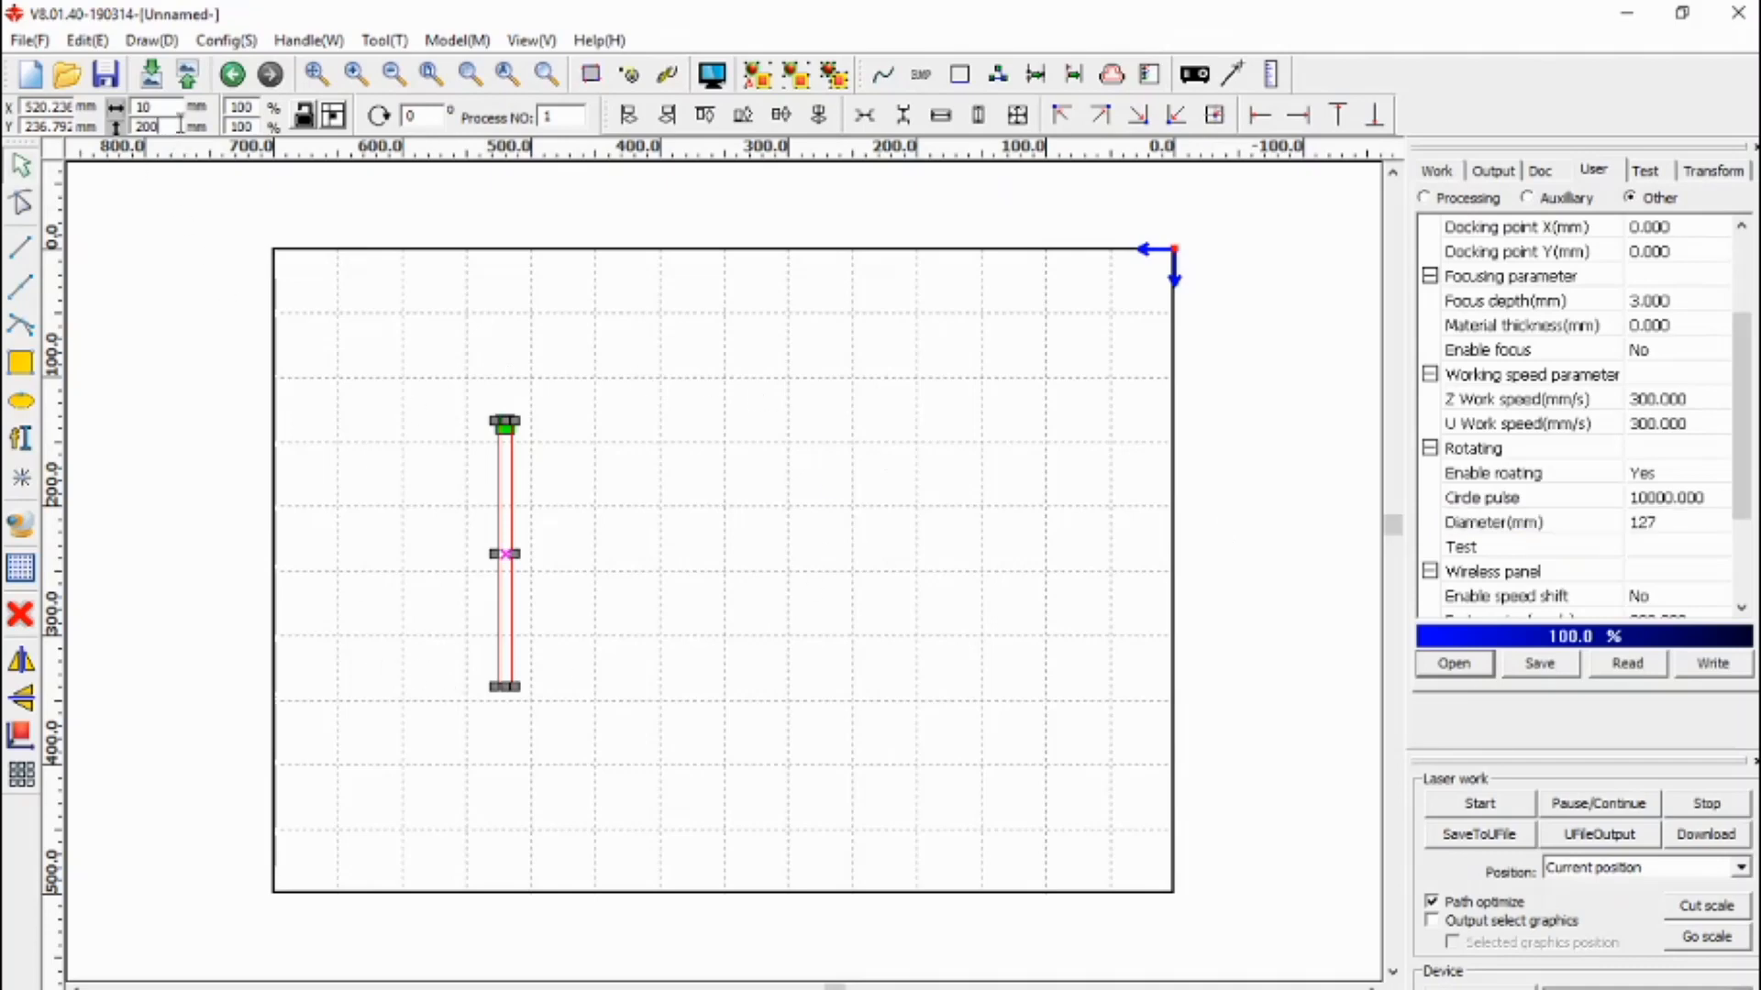
text(398.982)
key(Home)
key(Return)
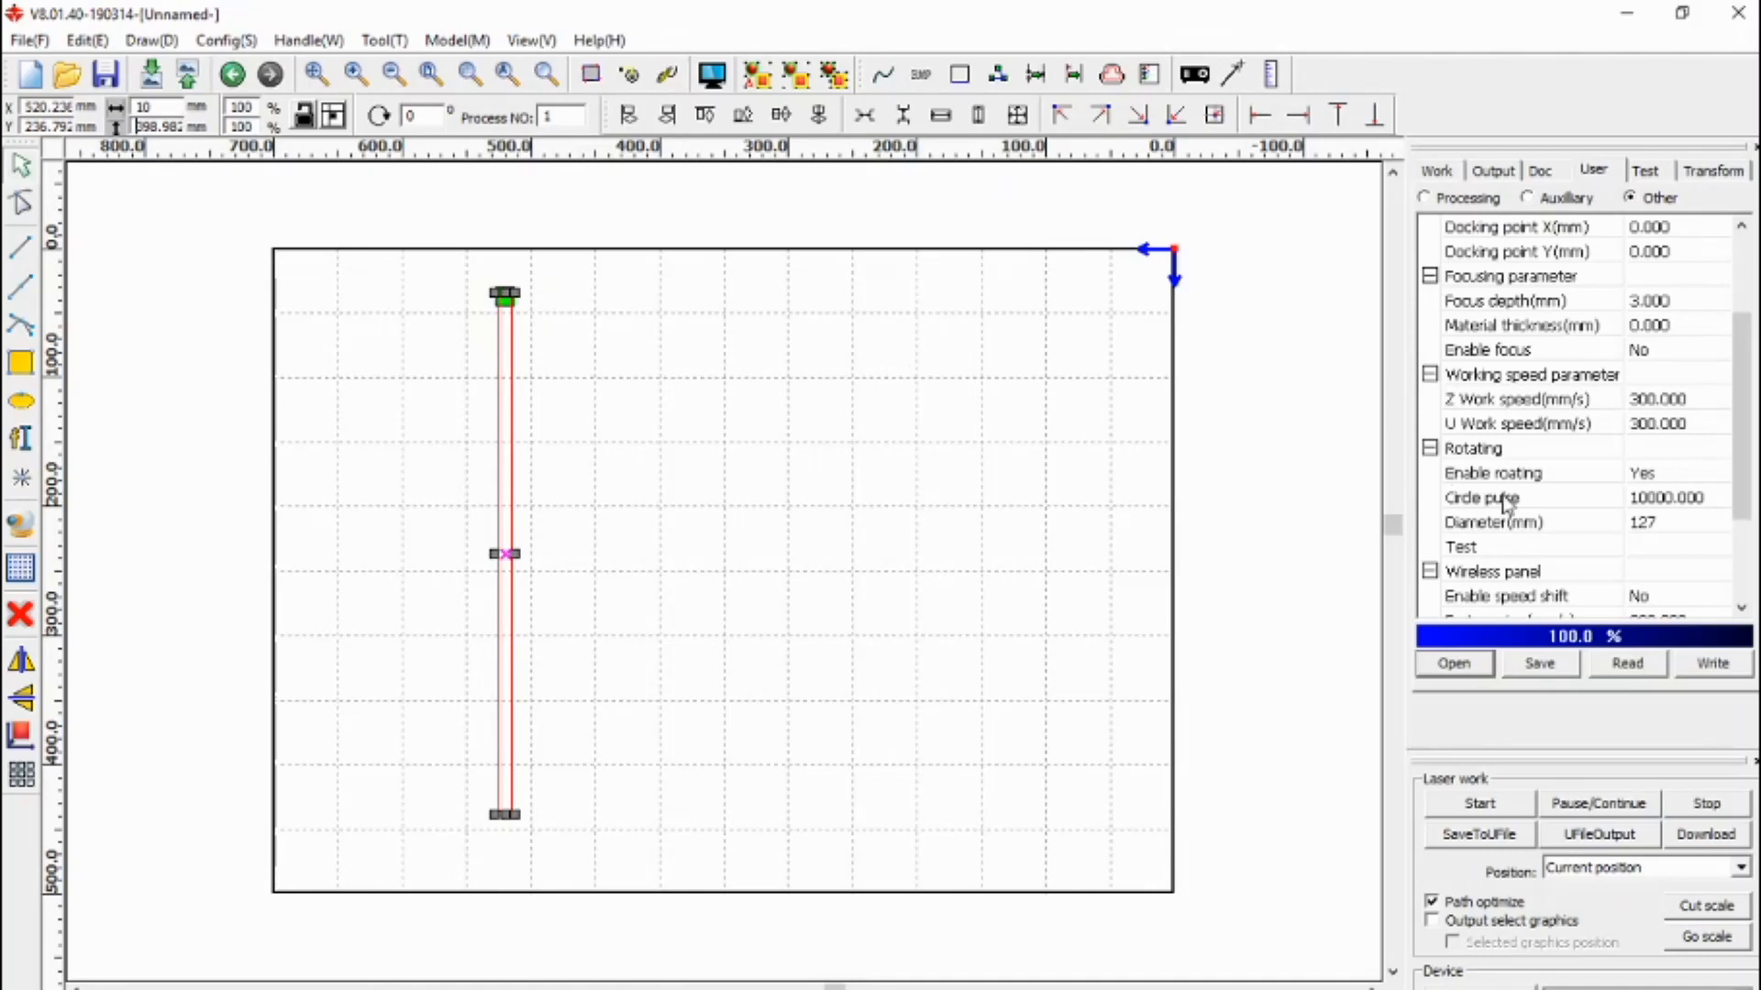
click(1643, 530)
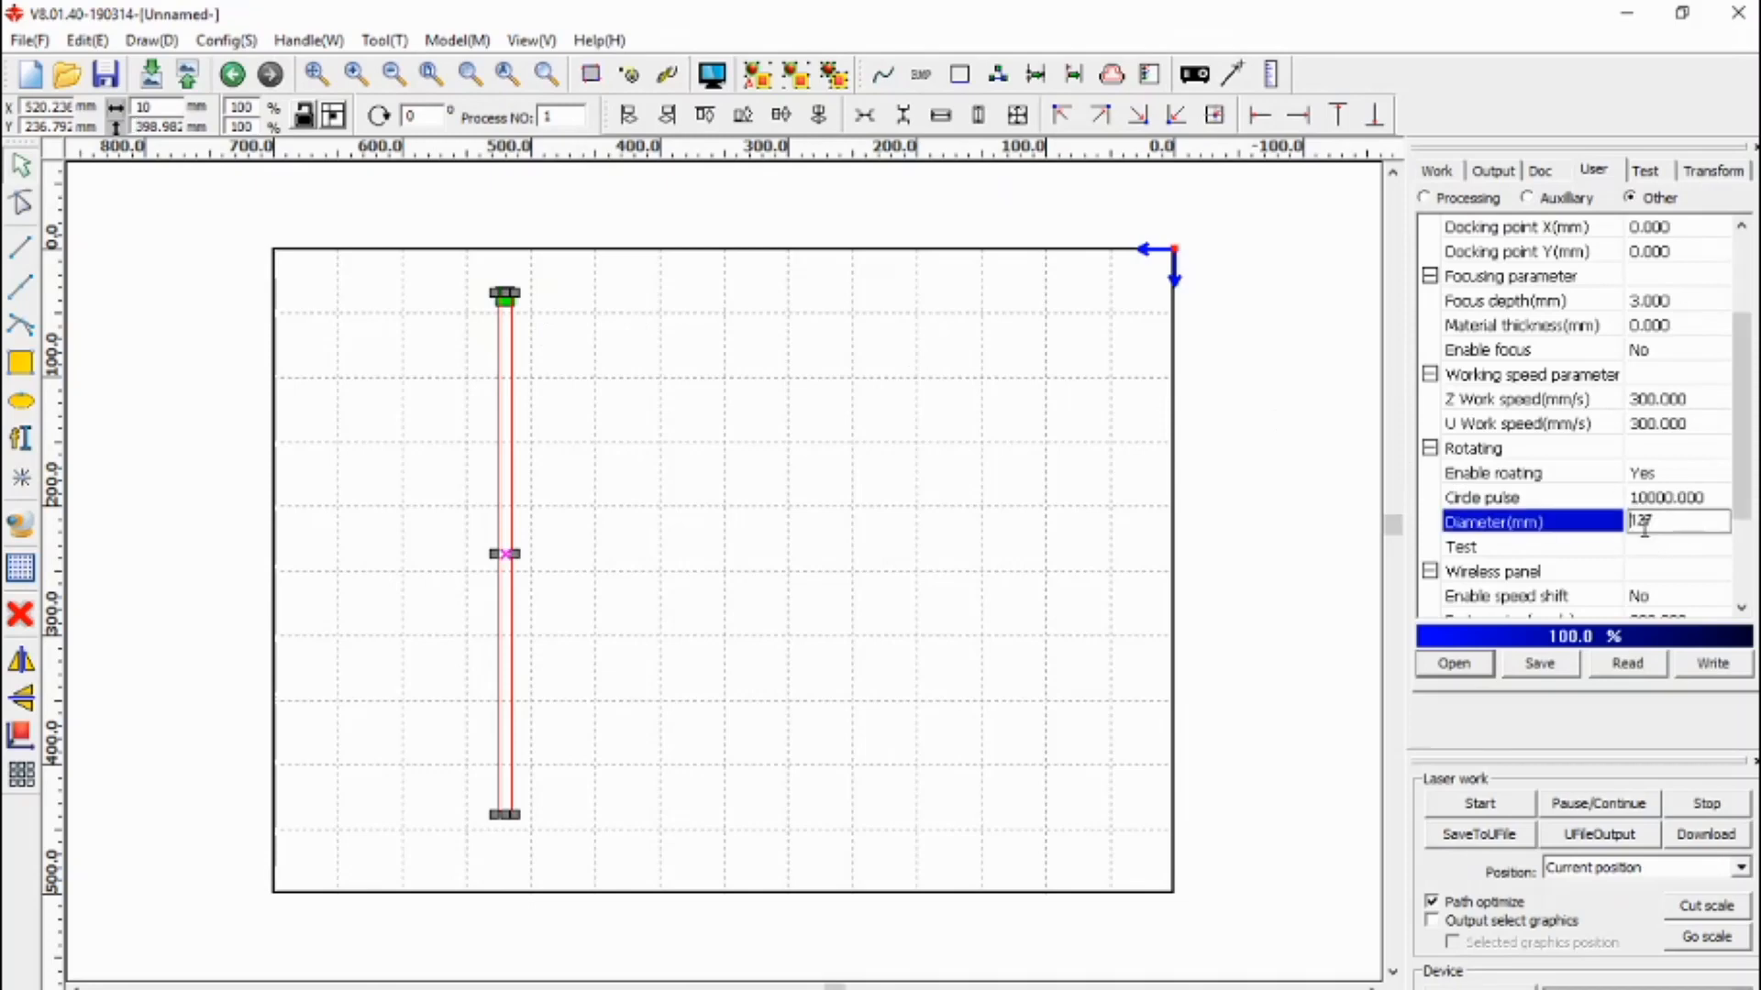
- Write the User parameters, including the 127 mm rotary diameter, to the laser controller
click(1712, 669)
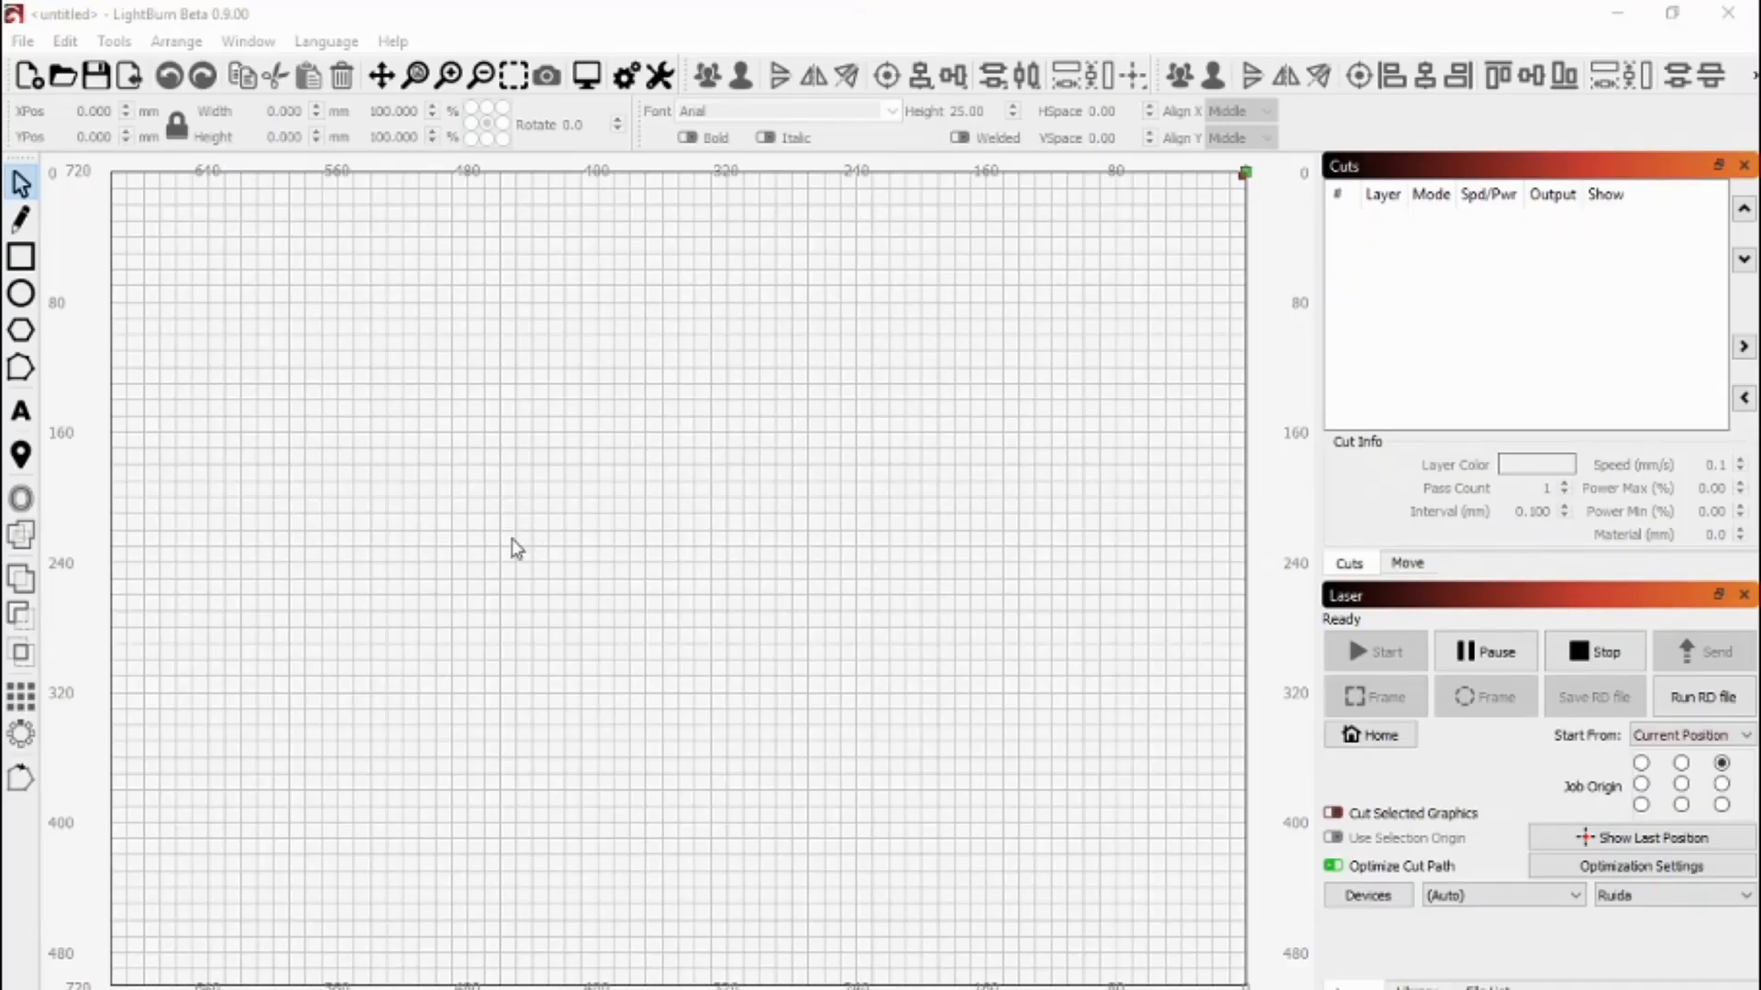
- In LightBurn's Machine Settings, change the controller's Idle speed from 400 to 50
click(65, 41)
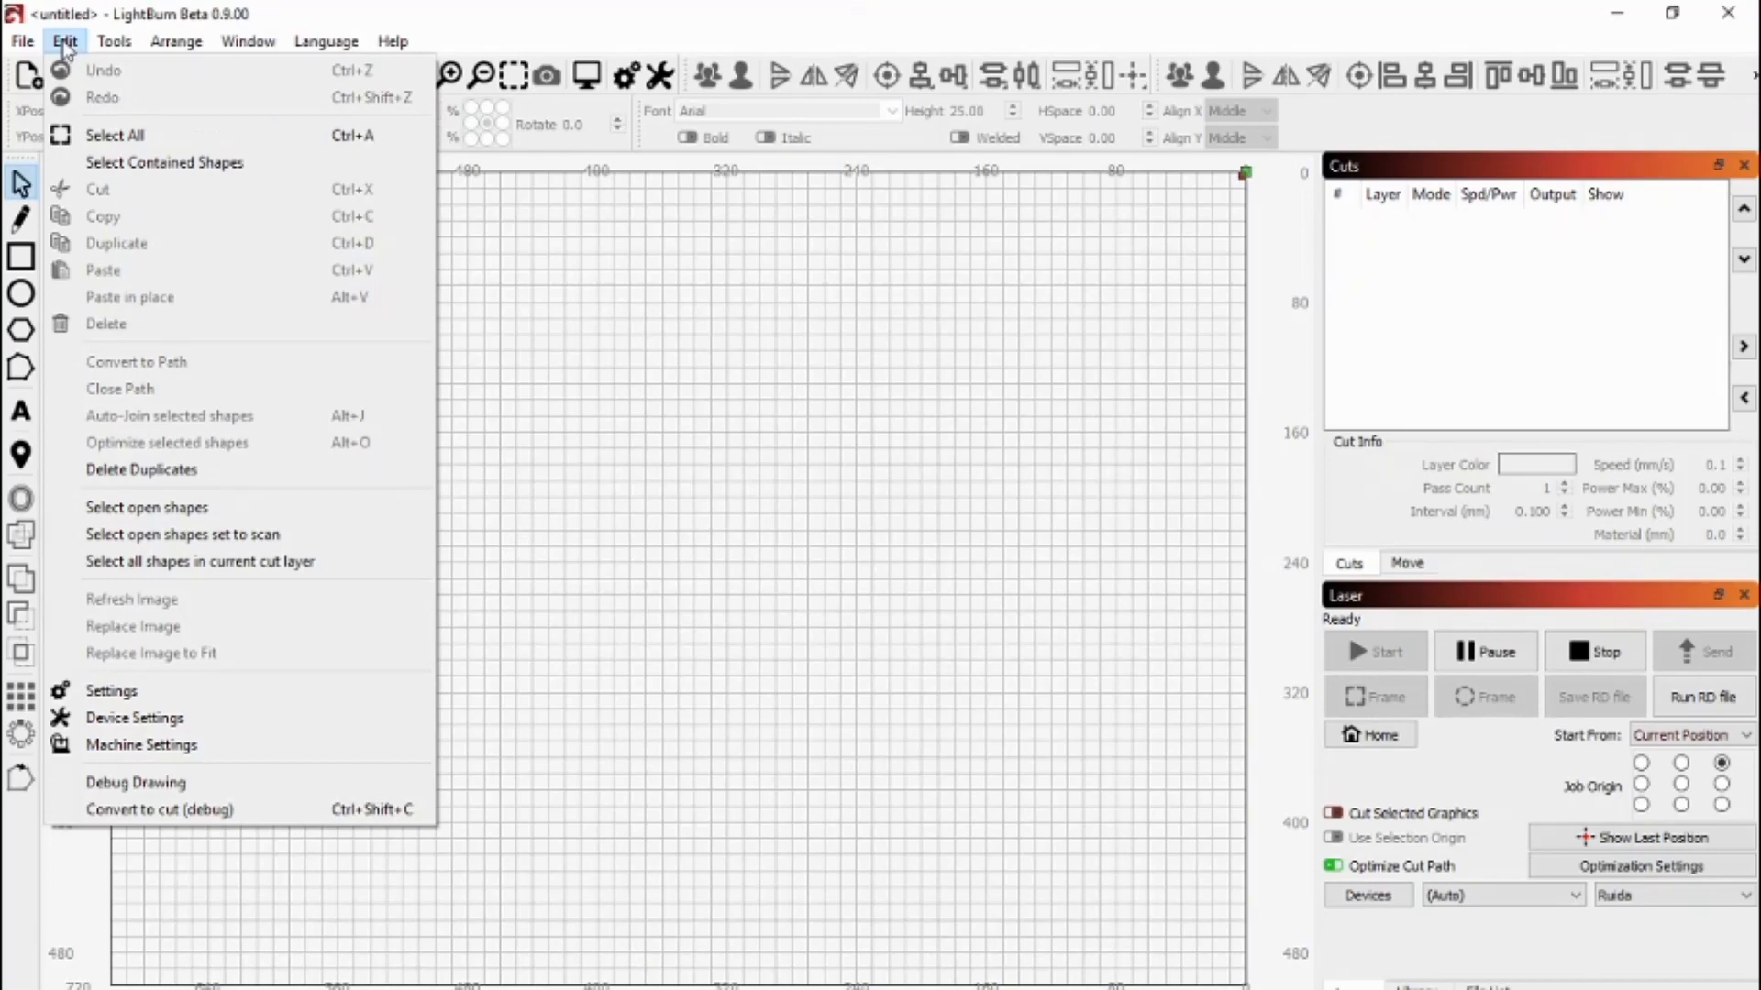
click(136, 747)
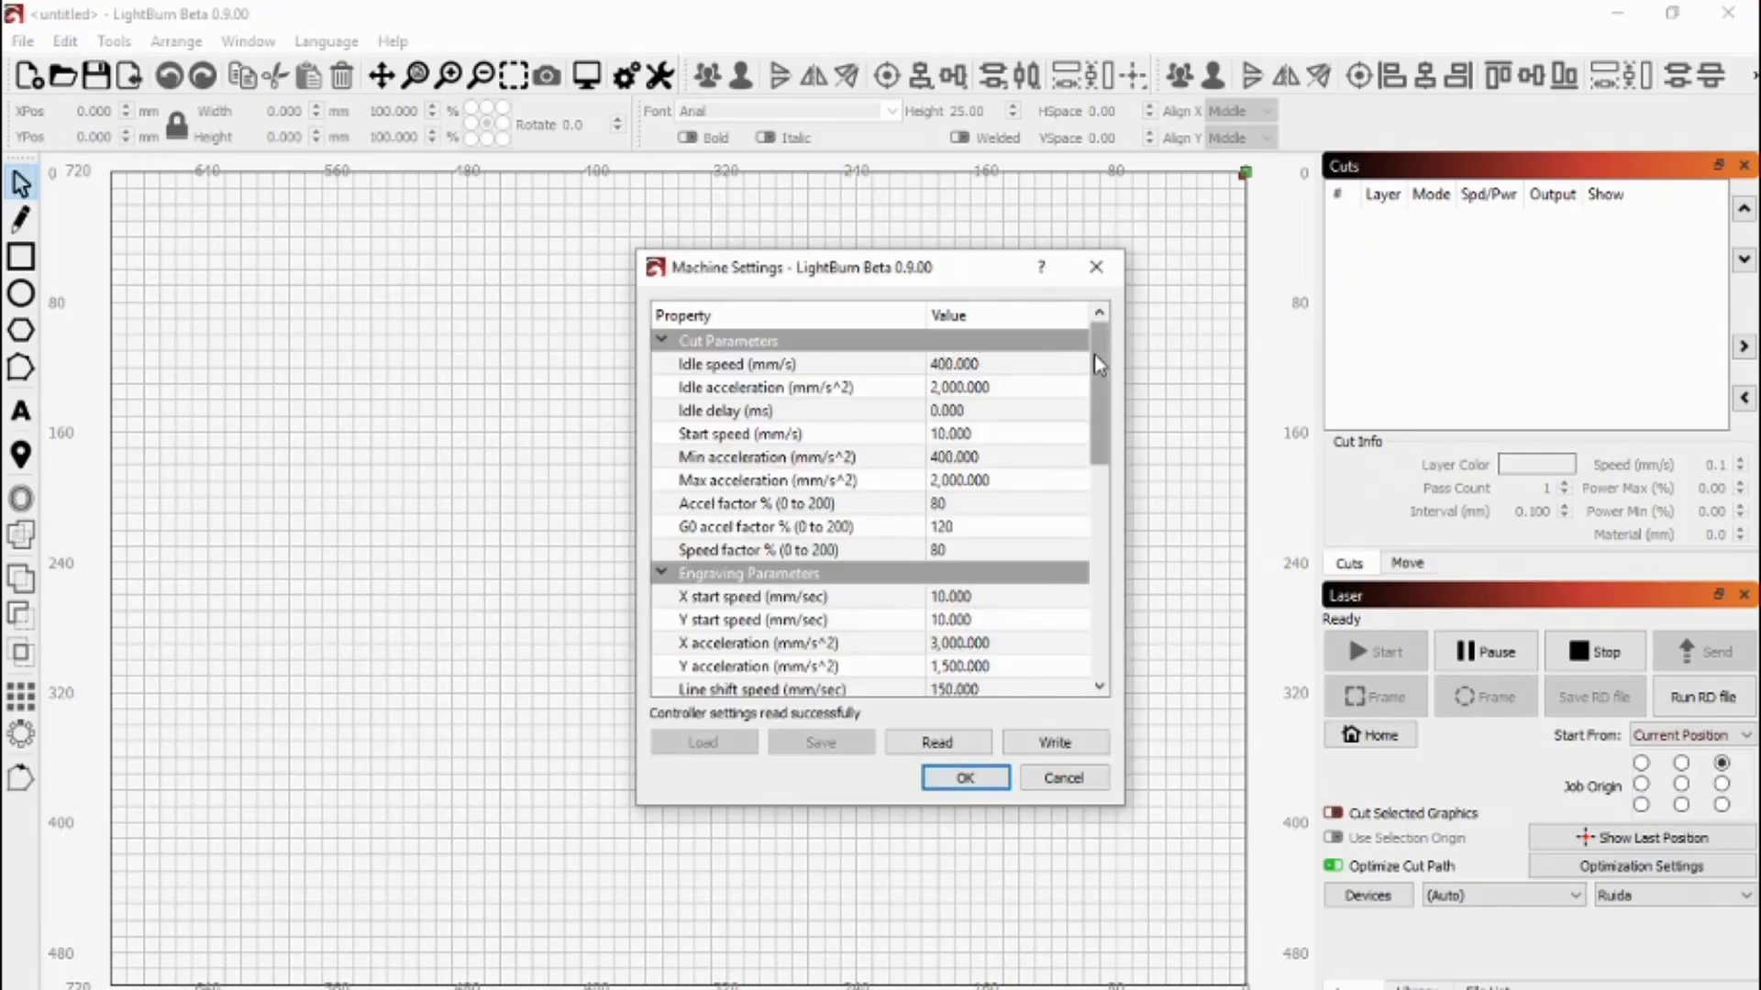
click(706, 371)
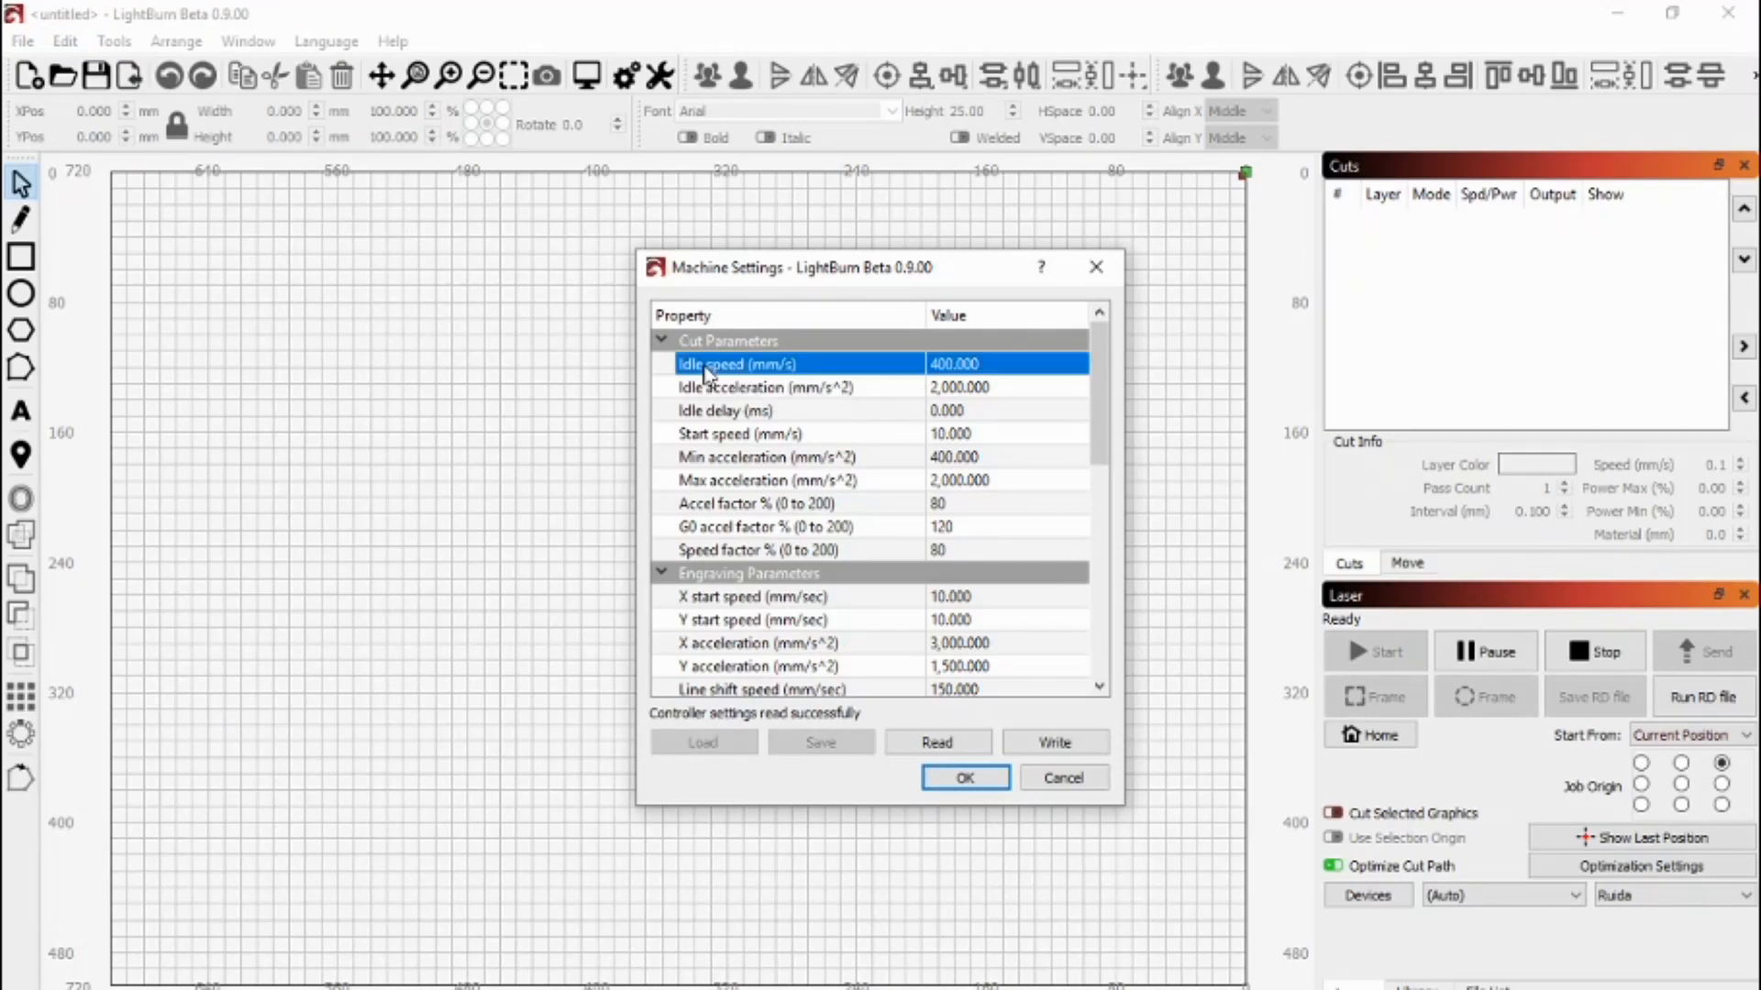
double_click(974, 364)
triple_click(982, 364)
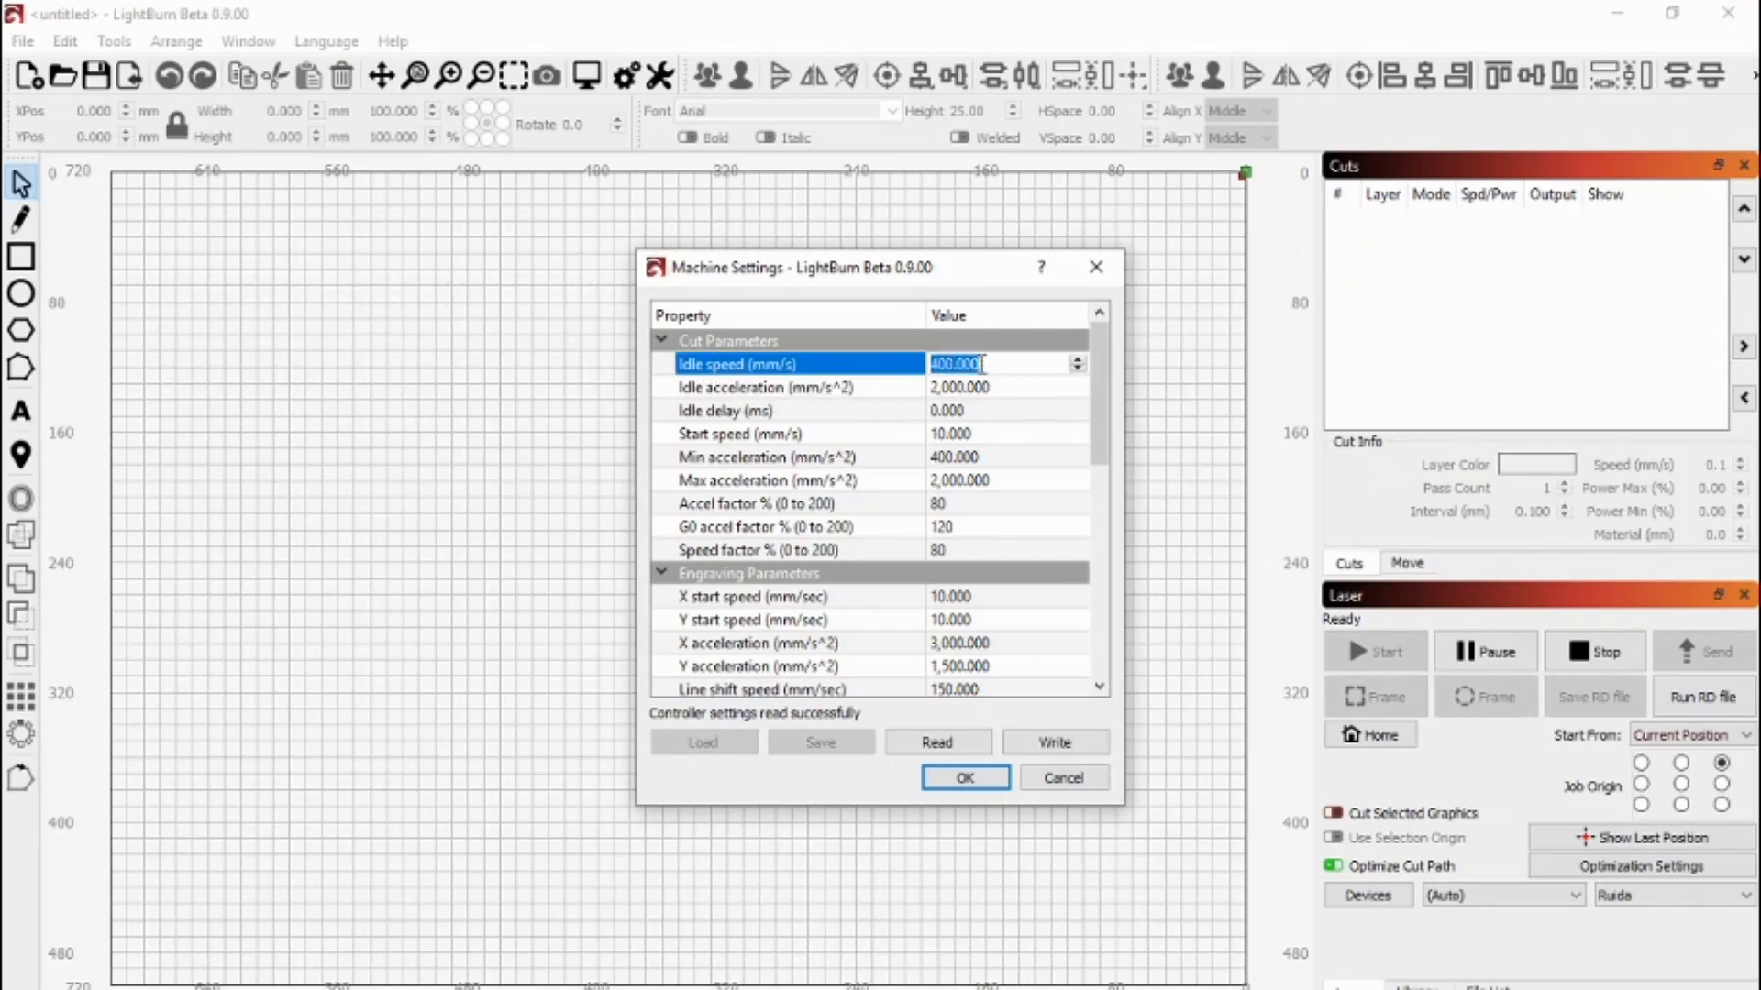
text(50)
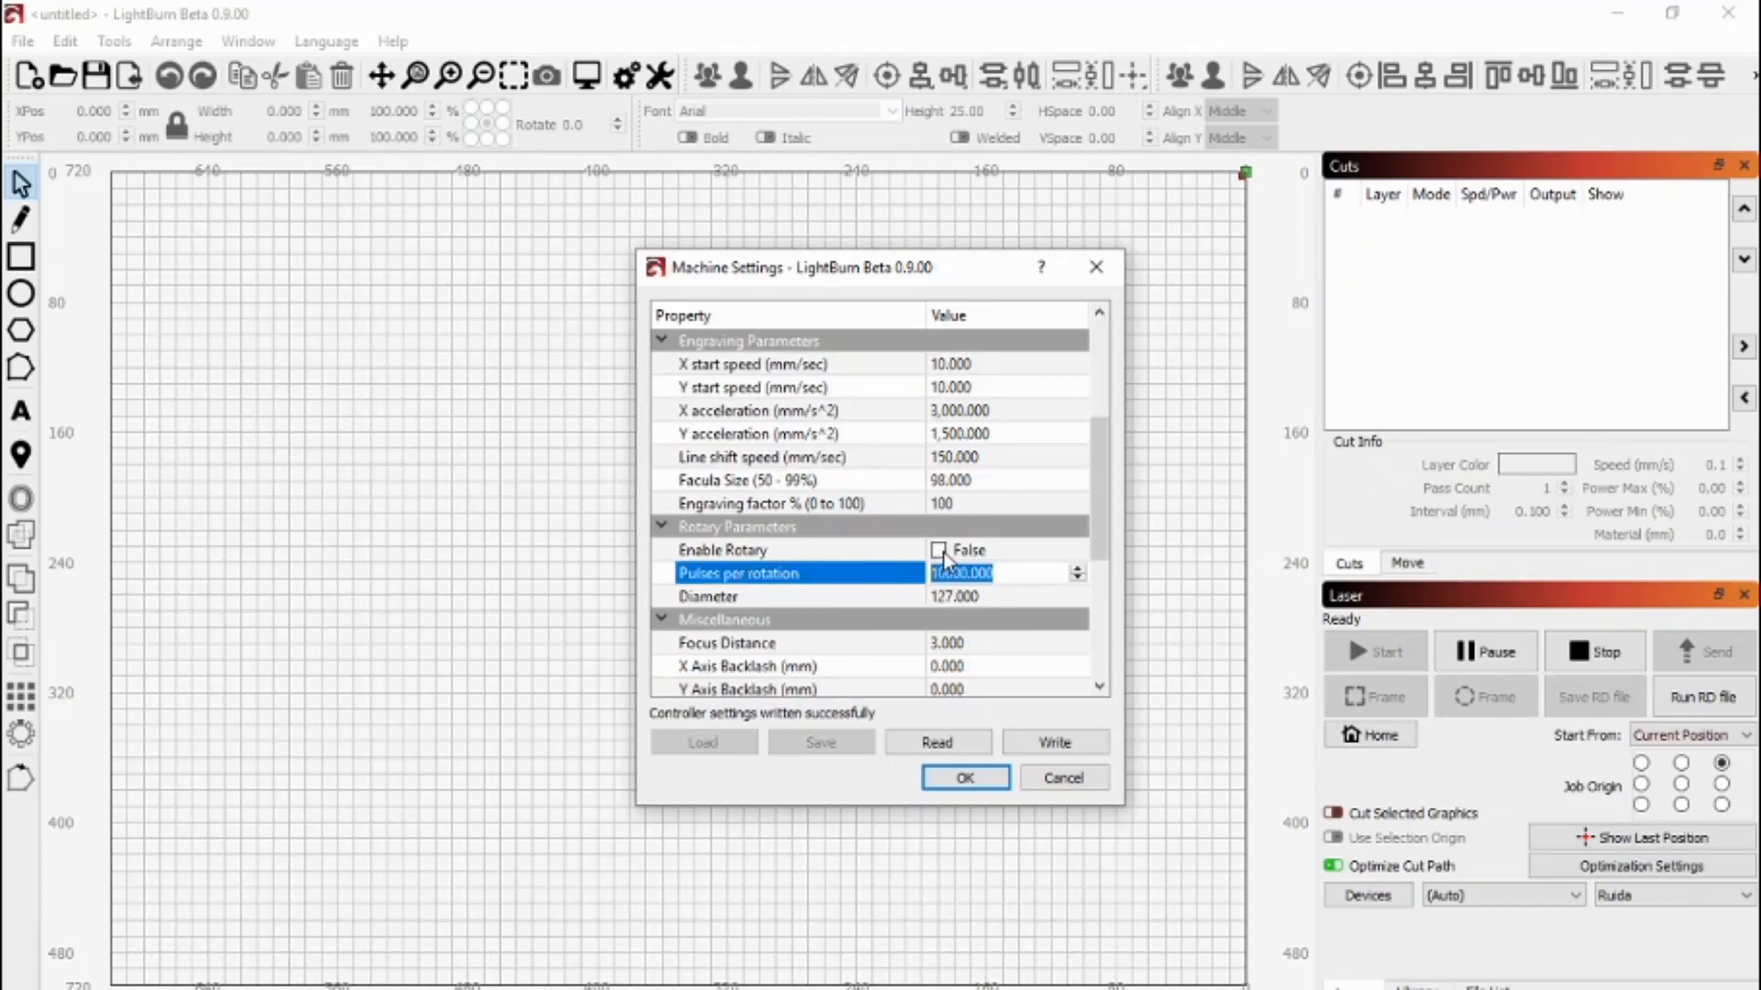
- Enable rotary with 10000 pulses per rotation and an 80.00 diameter, written to the controller
click(942, 551)
click(940, 553)
click(1010, 573)
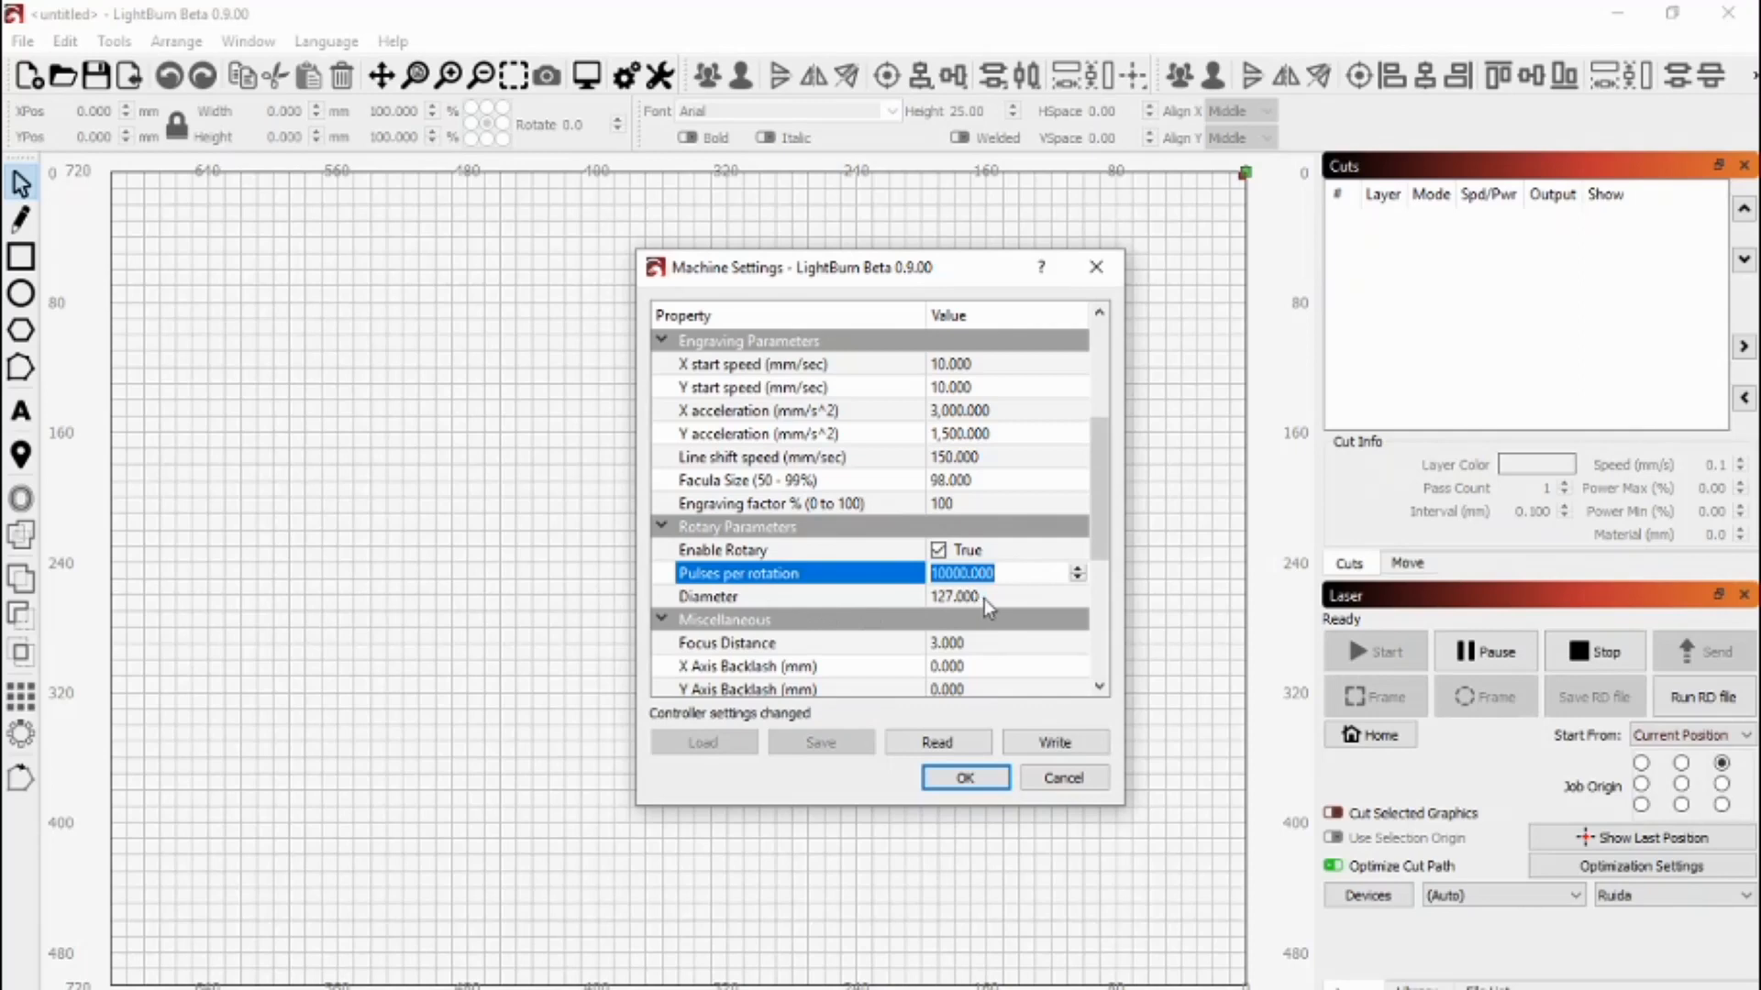
double_click(983, 597)
triple_click(986, 598)
text(80)
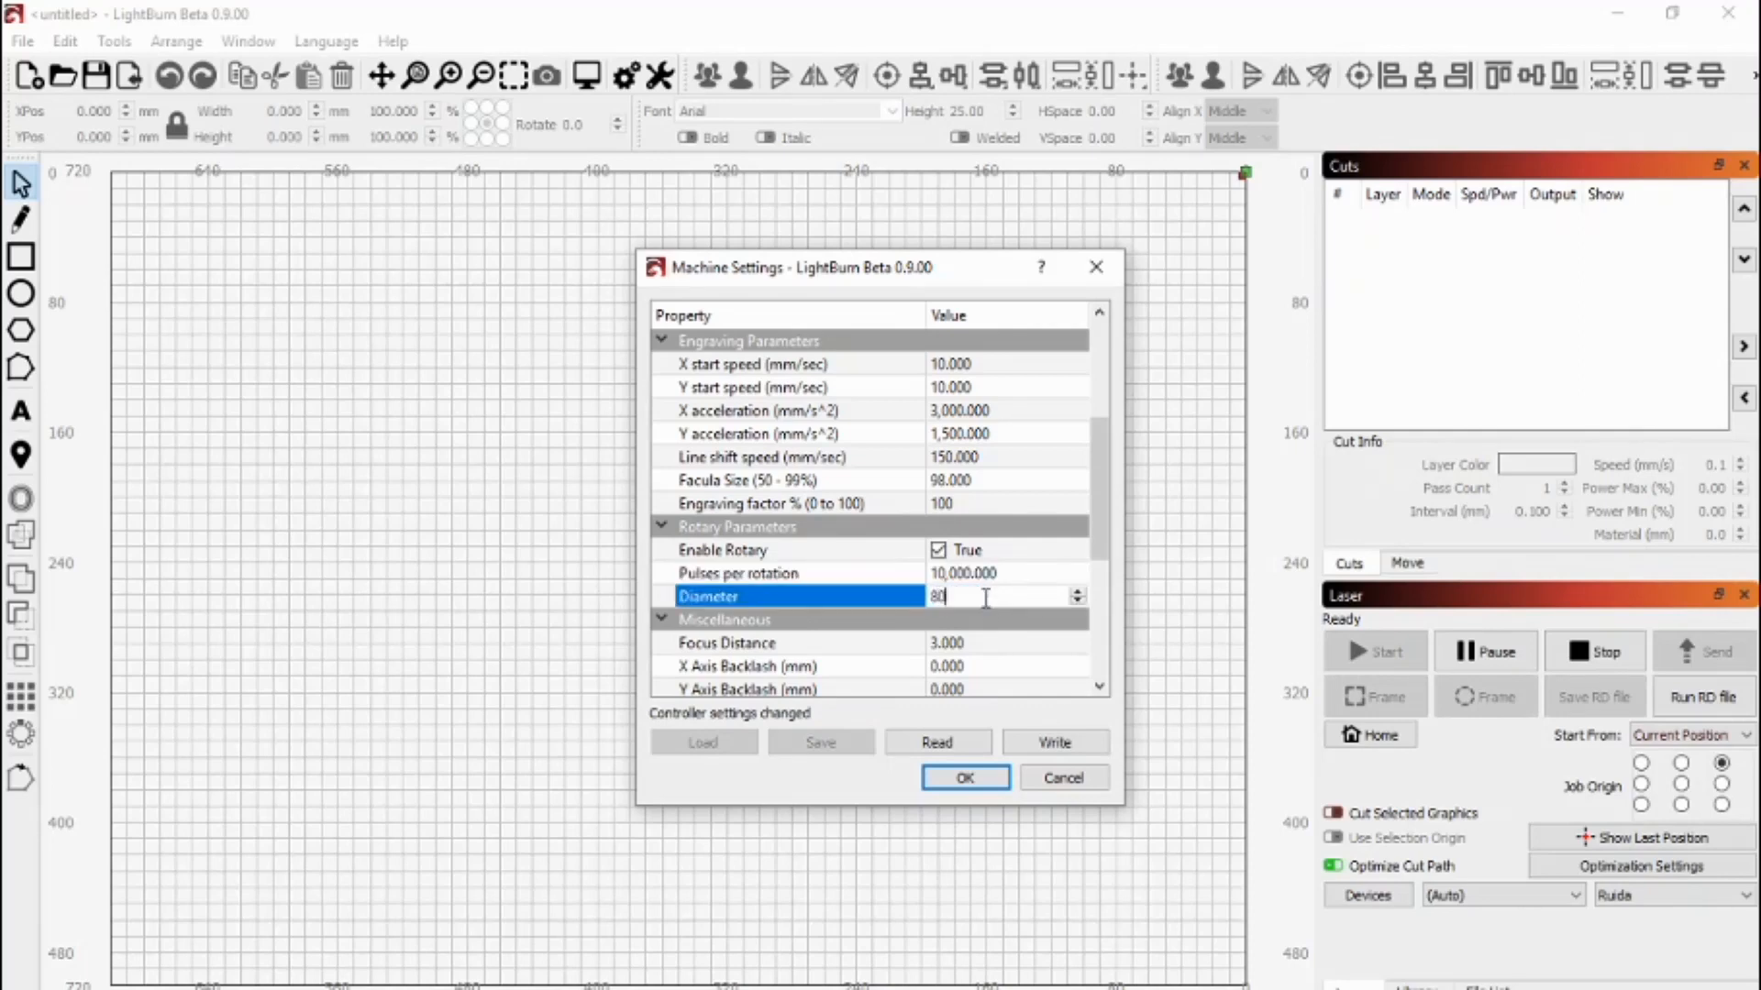
text(.00)
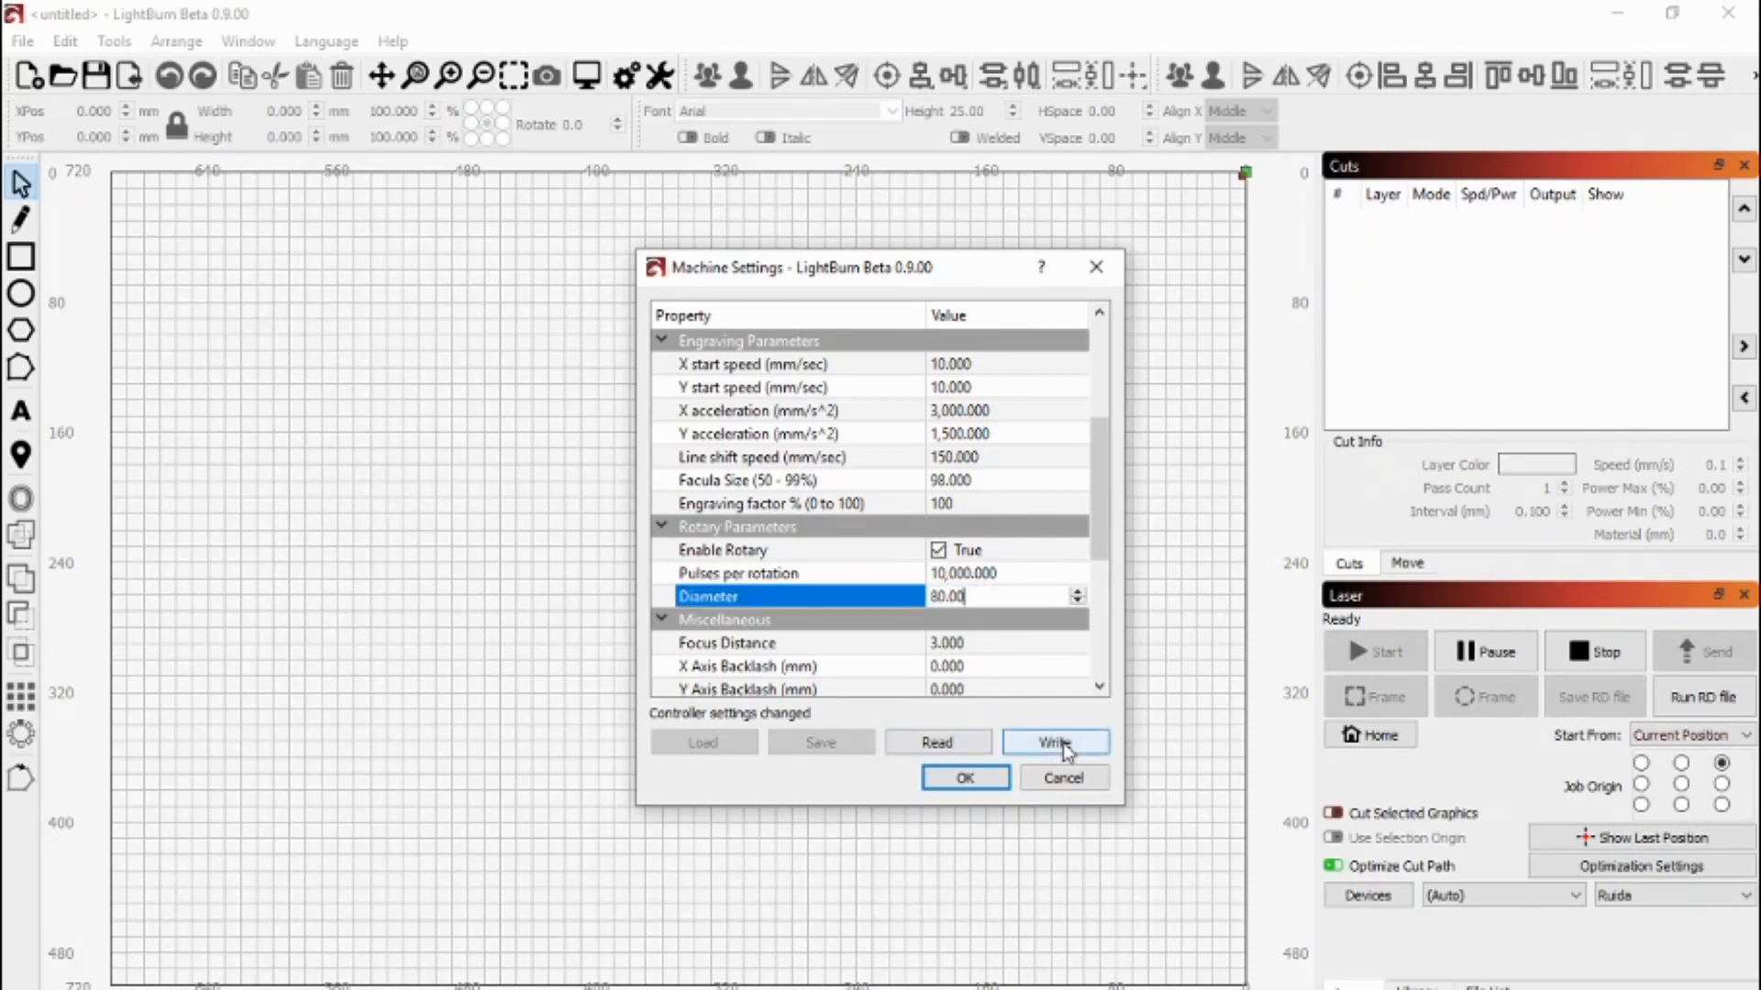
click(1062, 745)
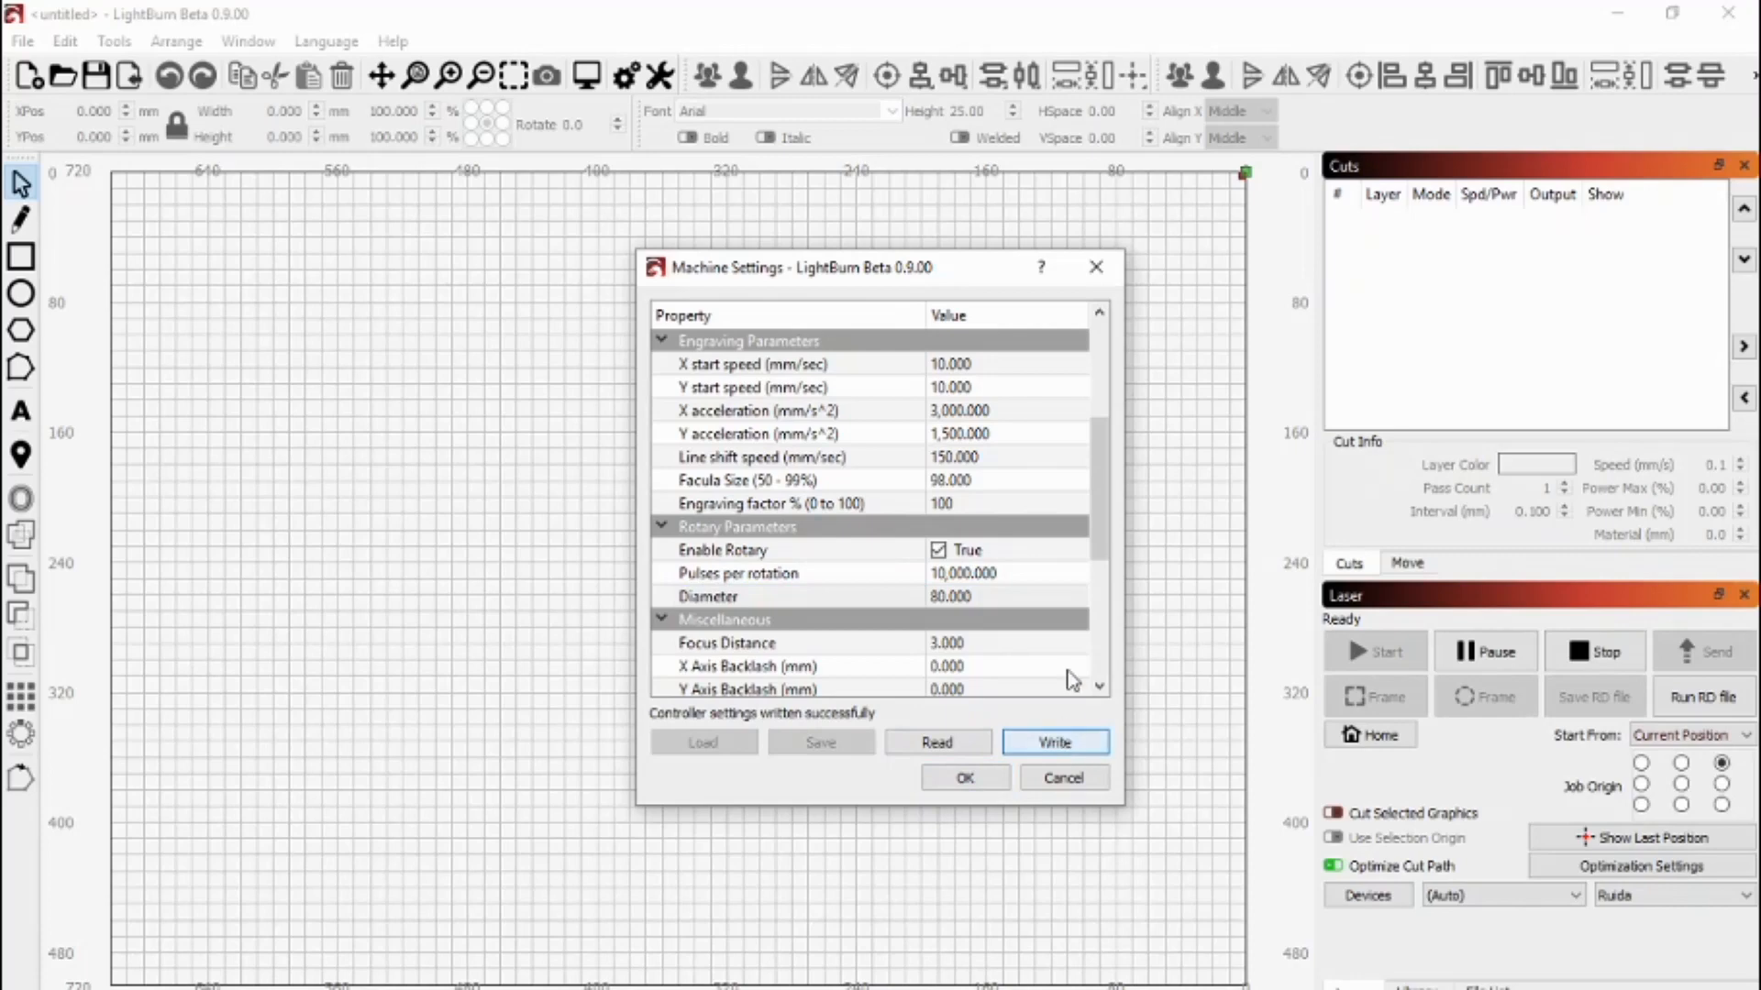
click(966, 779)
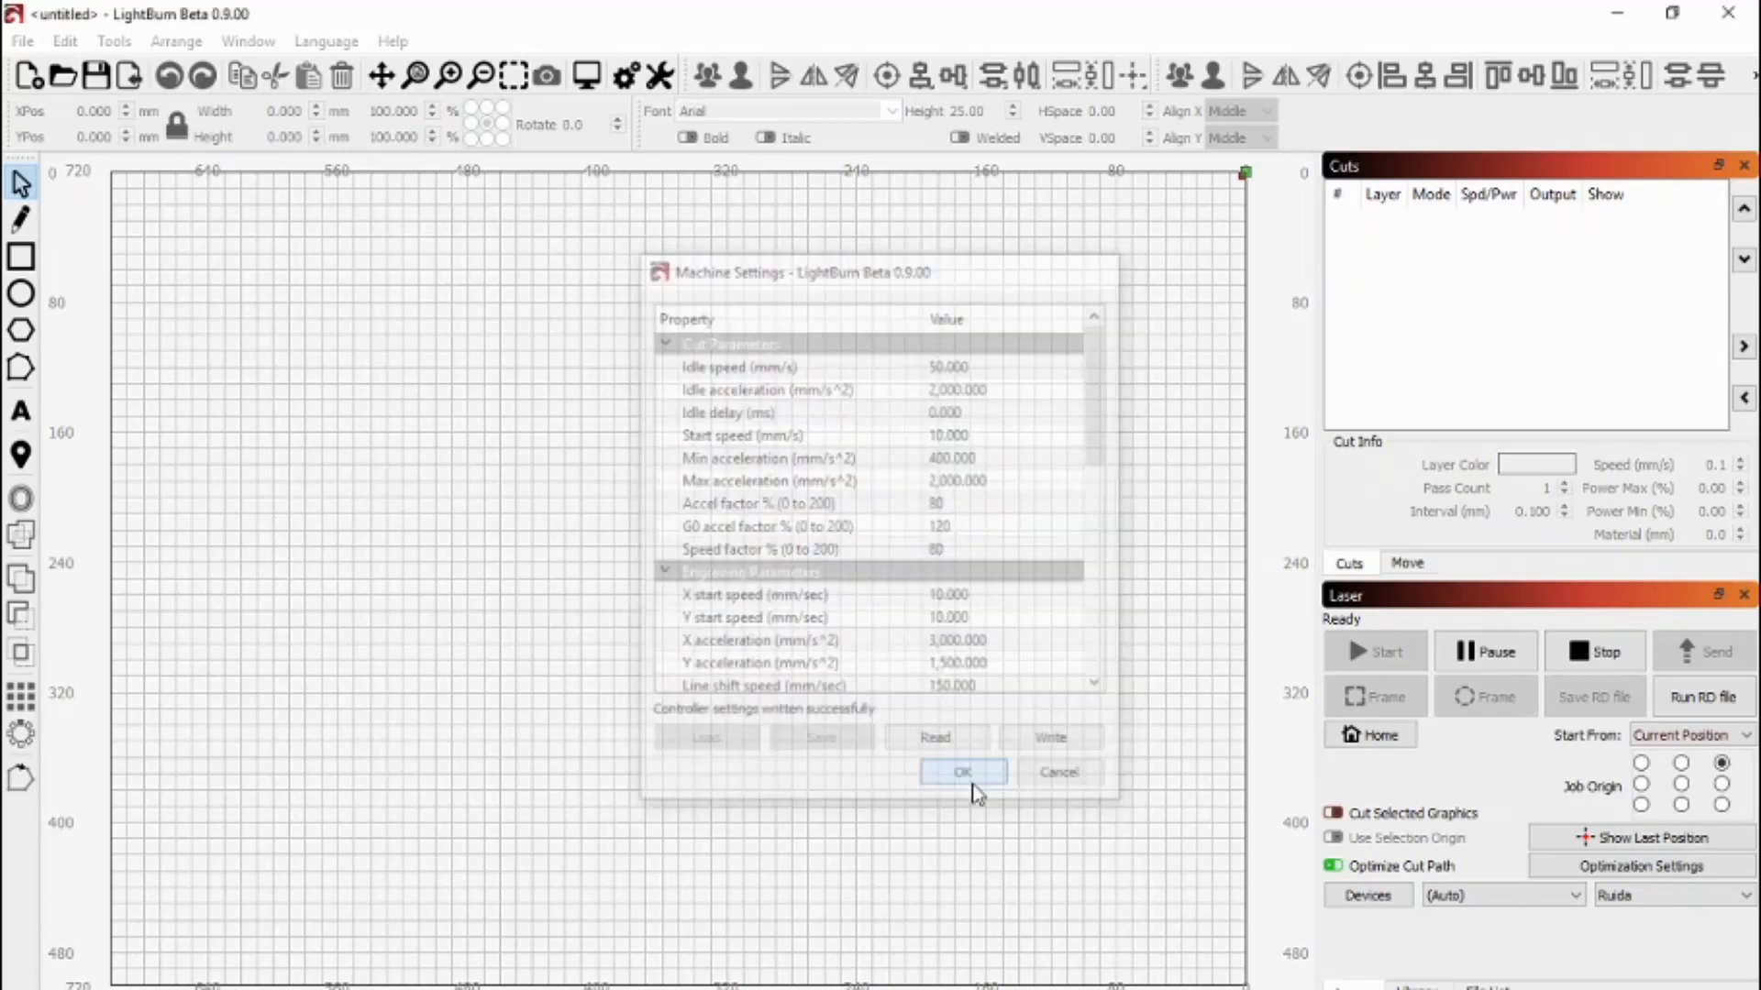
- Configure a Chuck rotary with 10000 steps and 127 mm object diameter, giving 398.982 mm circumference
click(112, 43)
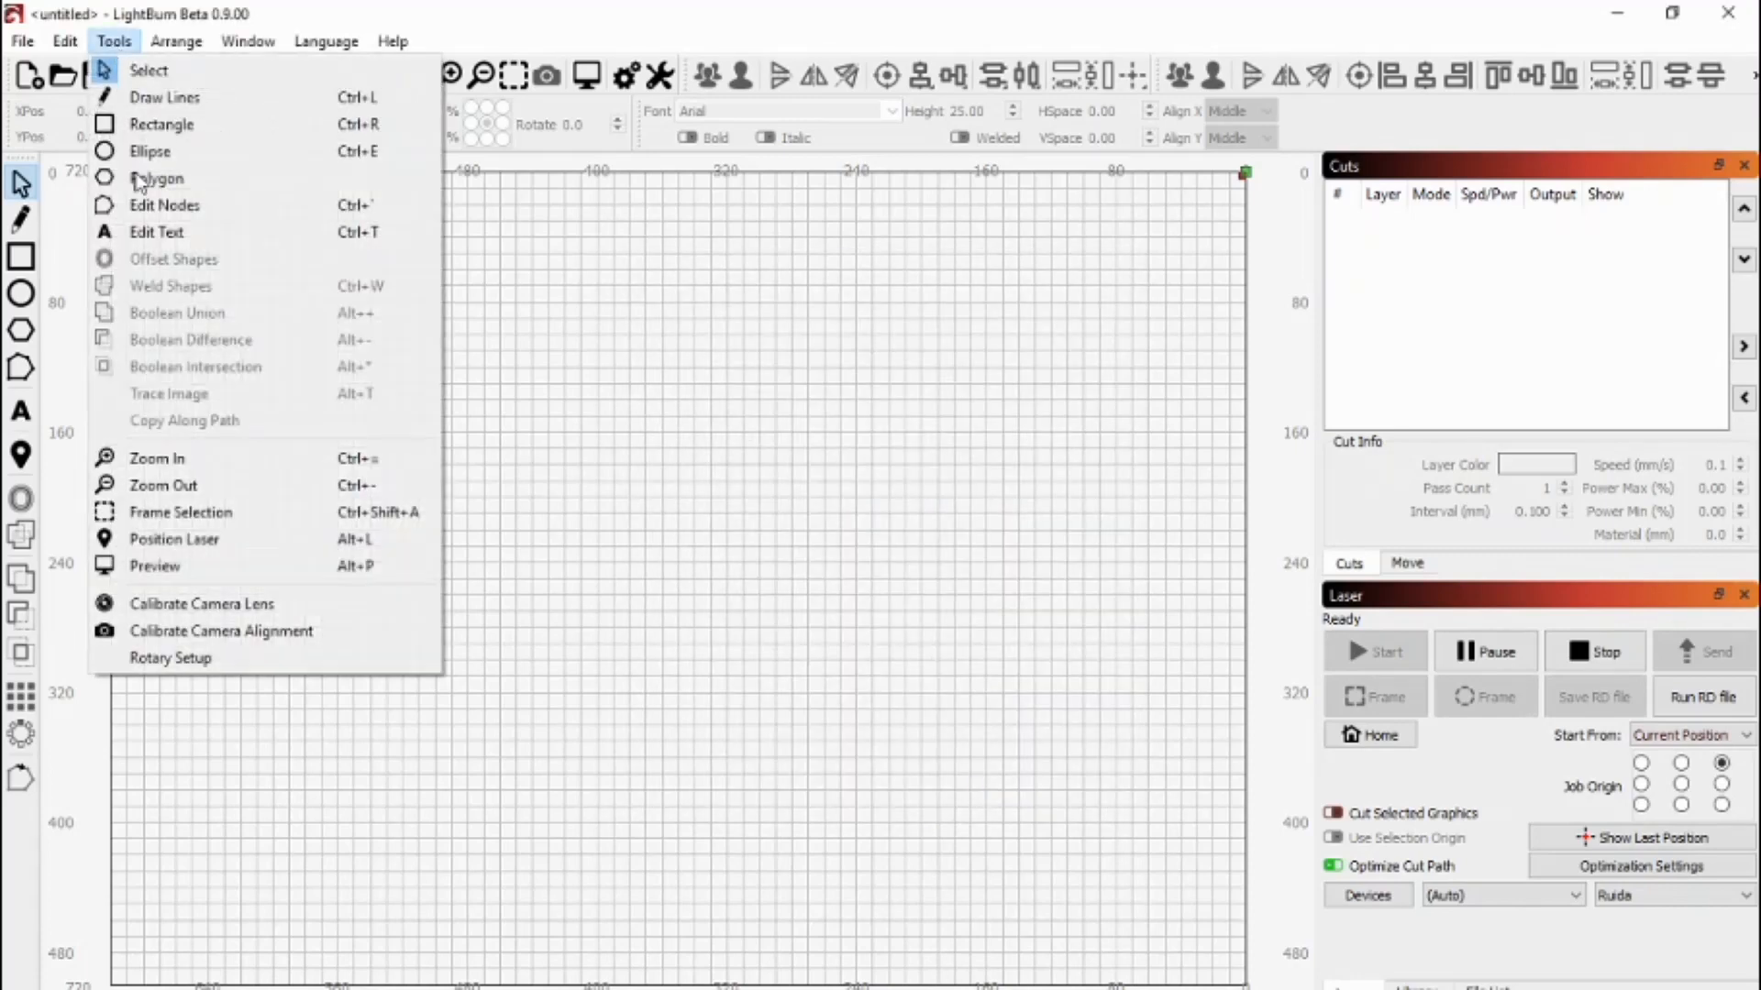
click(205, 660)
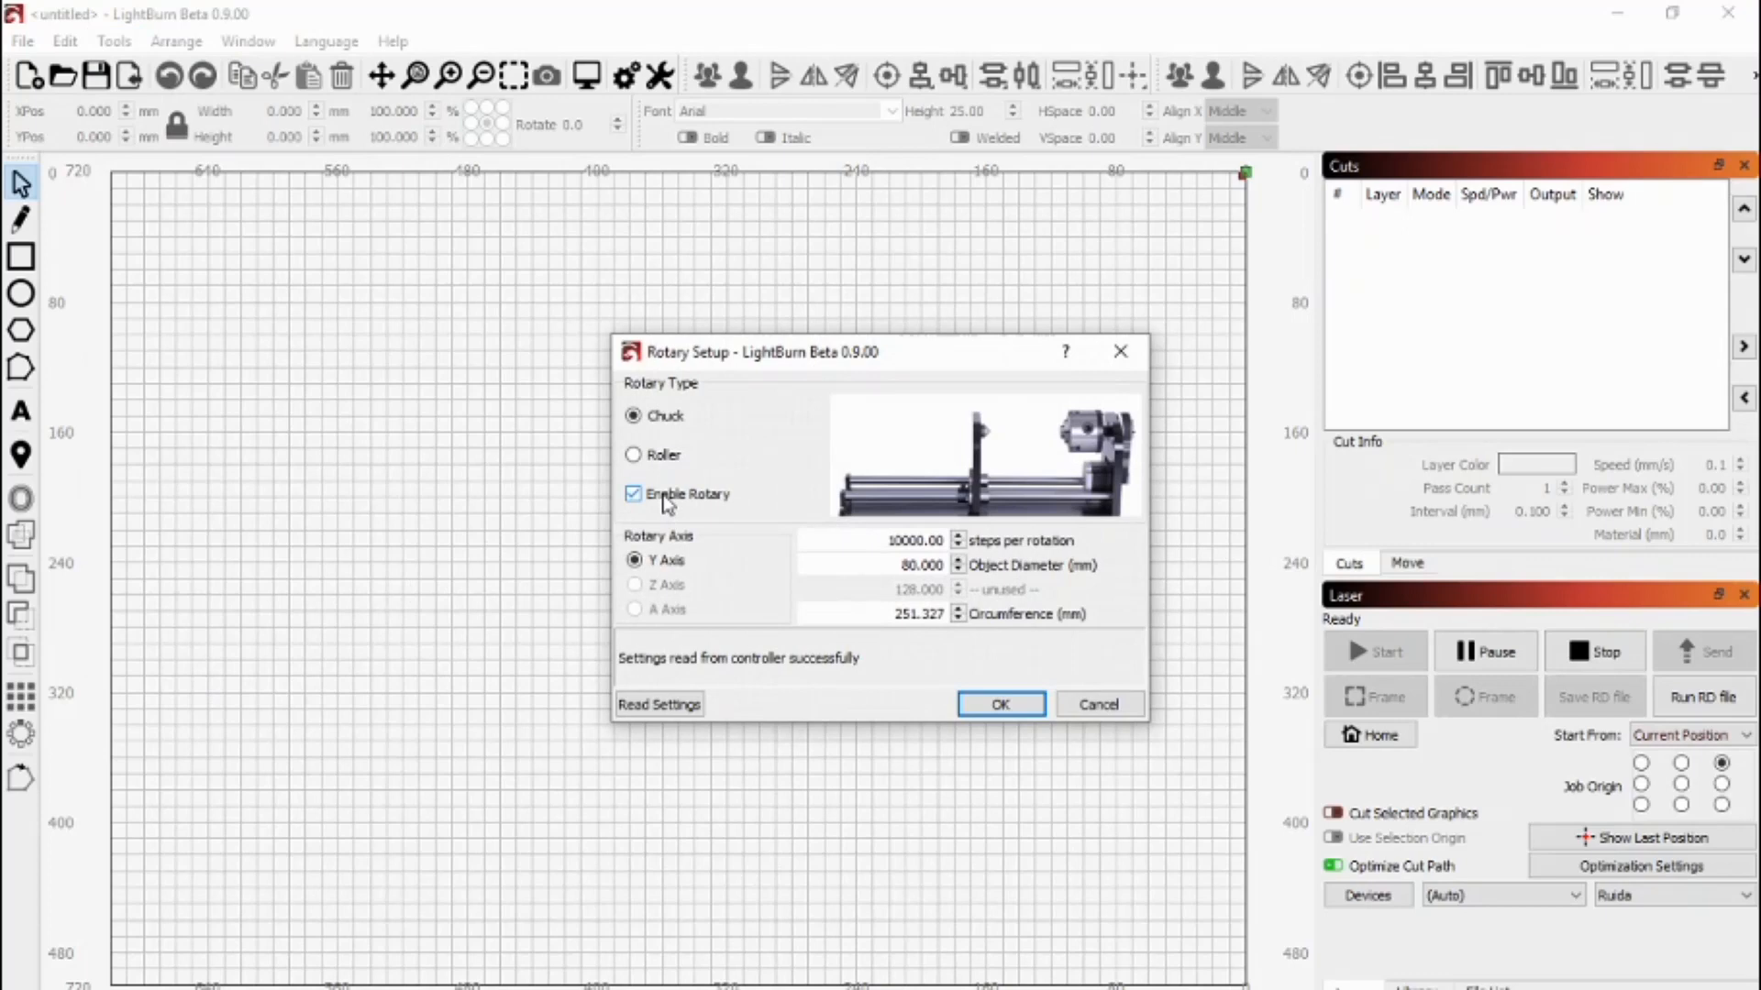
click(674, 461)
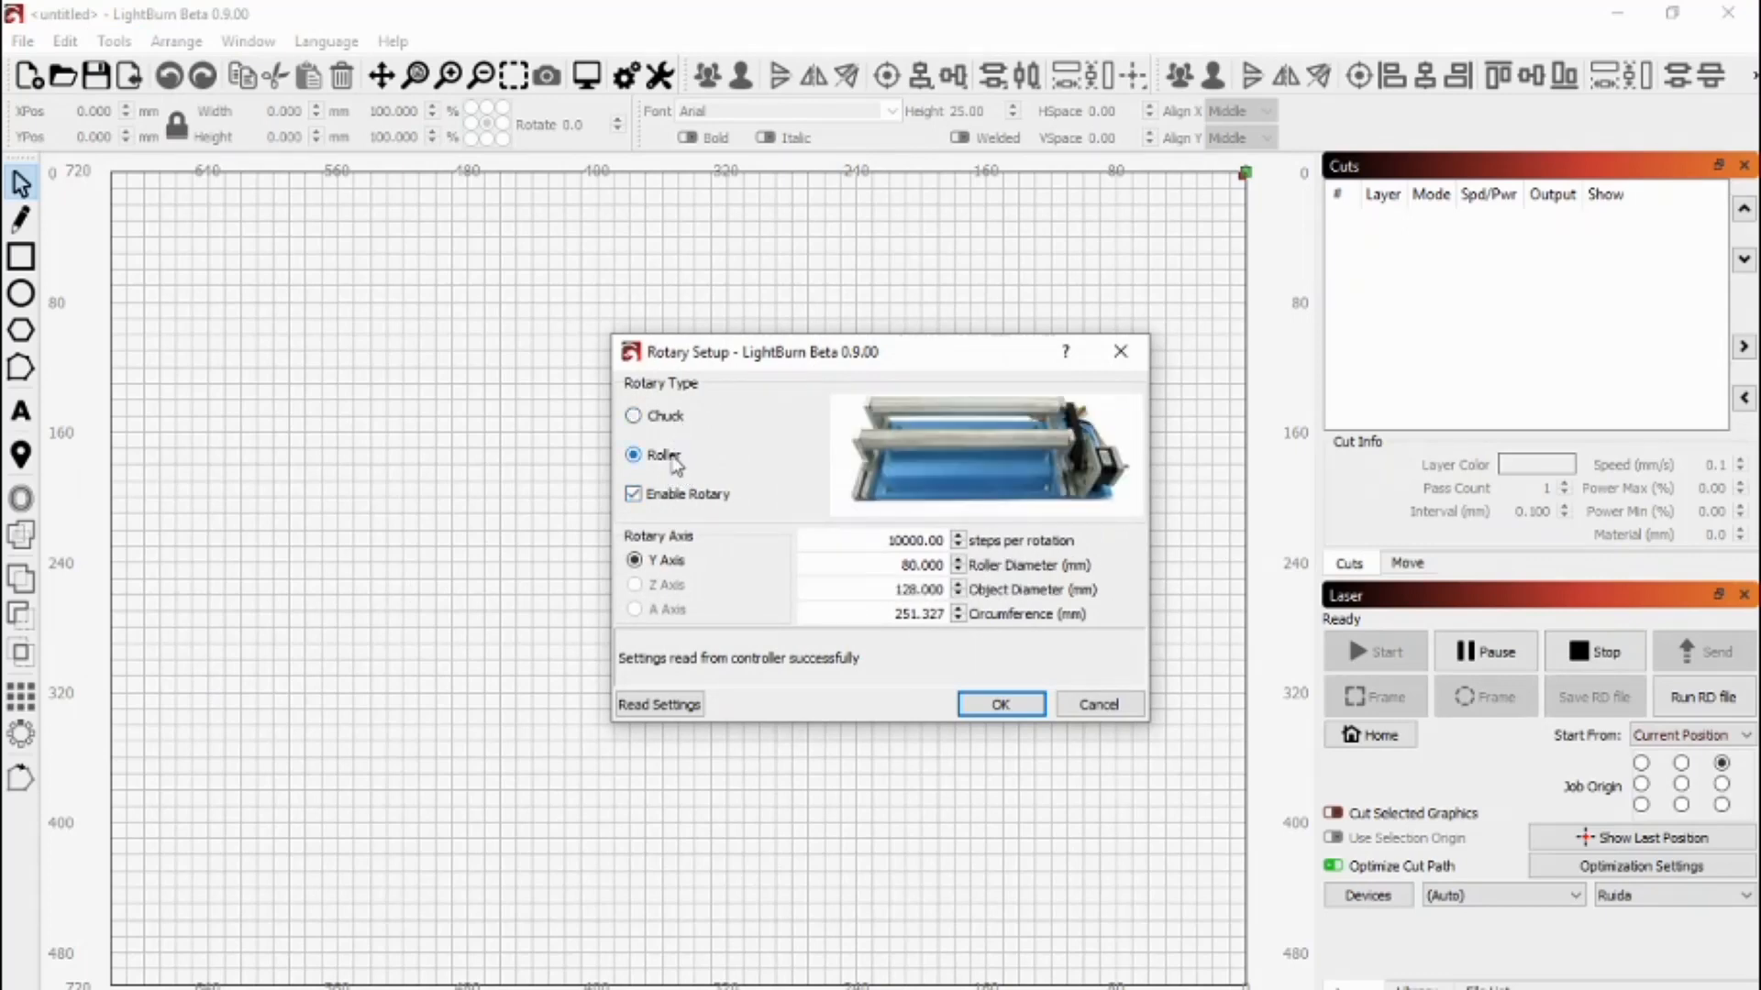
click(668, 420)
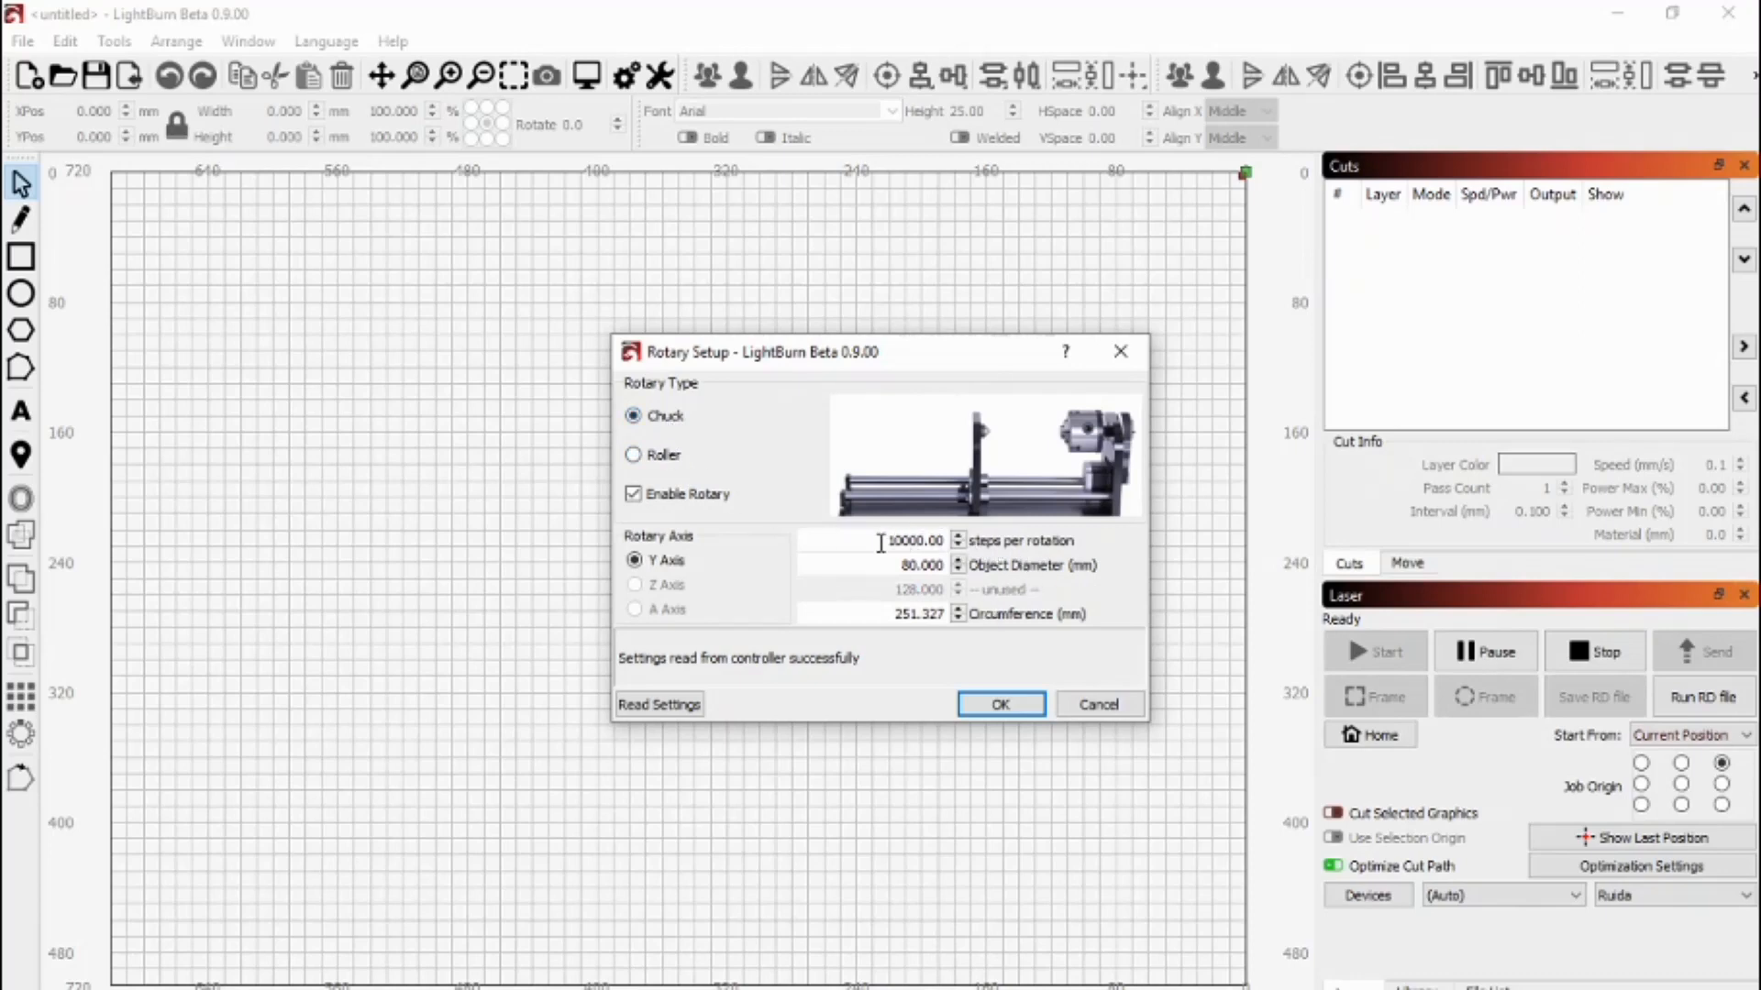
double_click(918, 540)
double_click(906, 564)
text(127)
click(919, 613)
drag(897, 565, 894, 615)
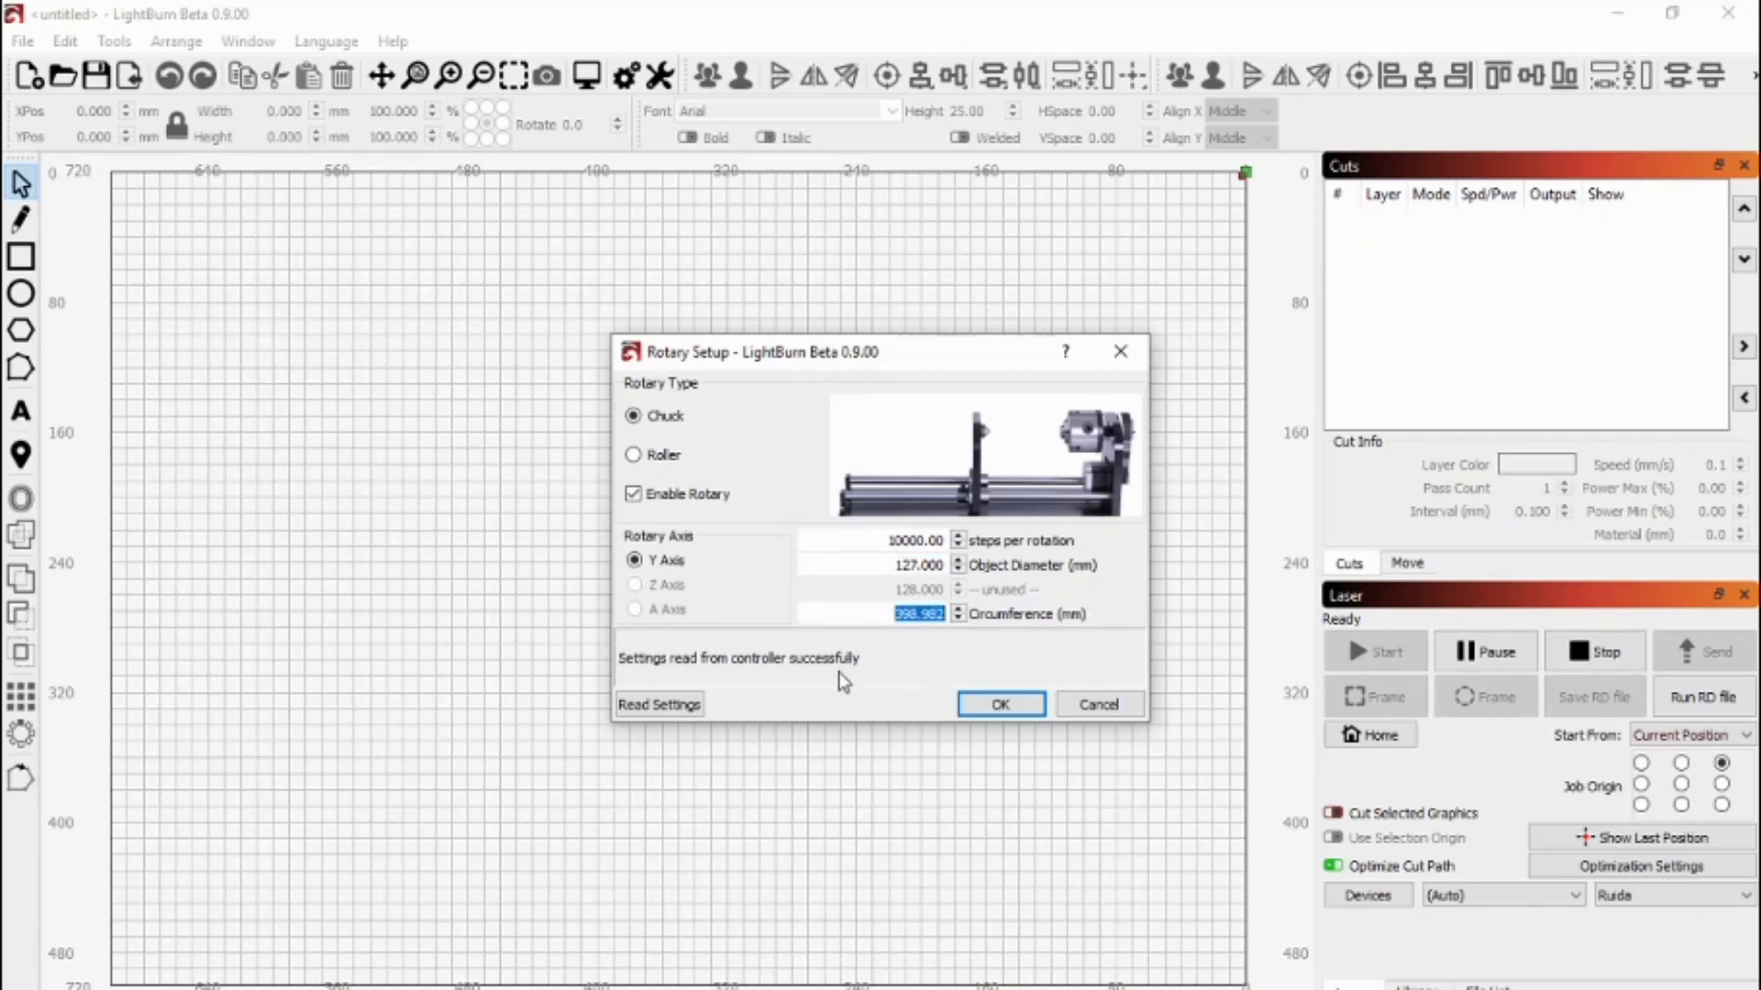
click(1001, 704)
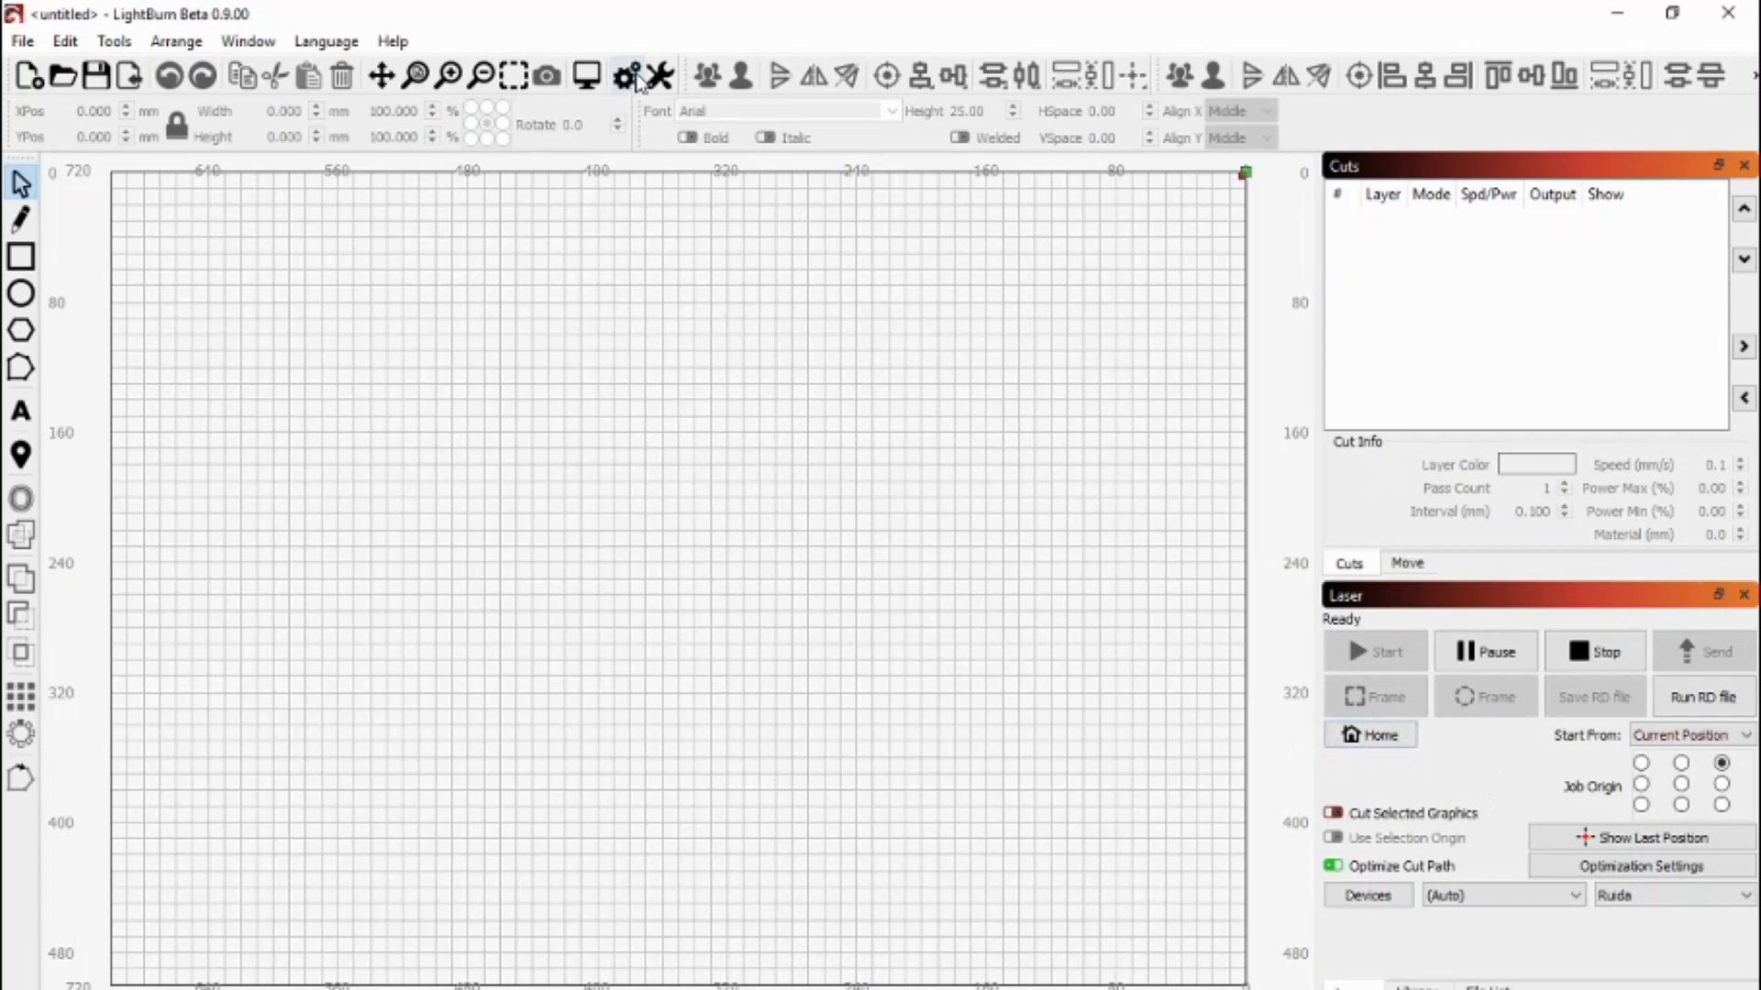
- Turn on 'Show rotary enable on main window' in LightBurn's settings and confirm
click(627, 77)
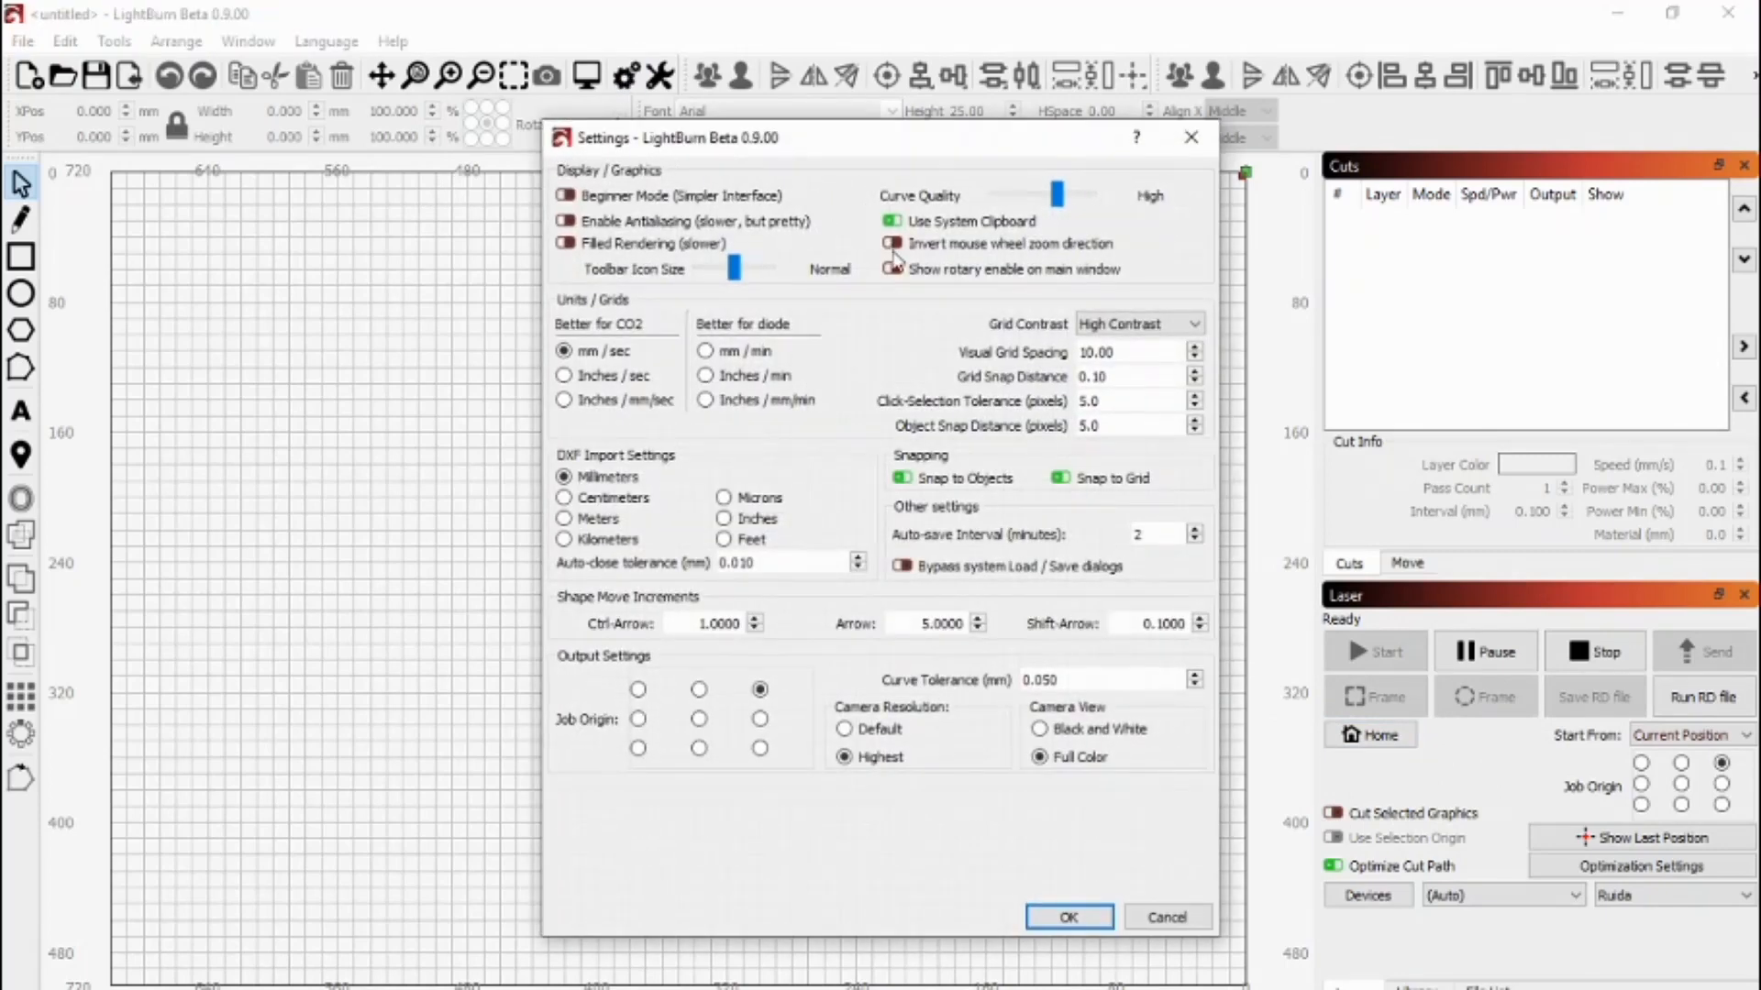
click(911, 275)
click(1075, 918)
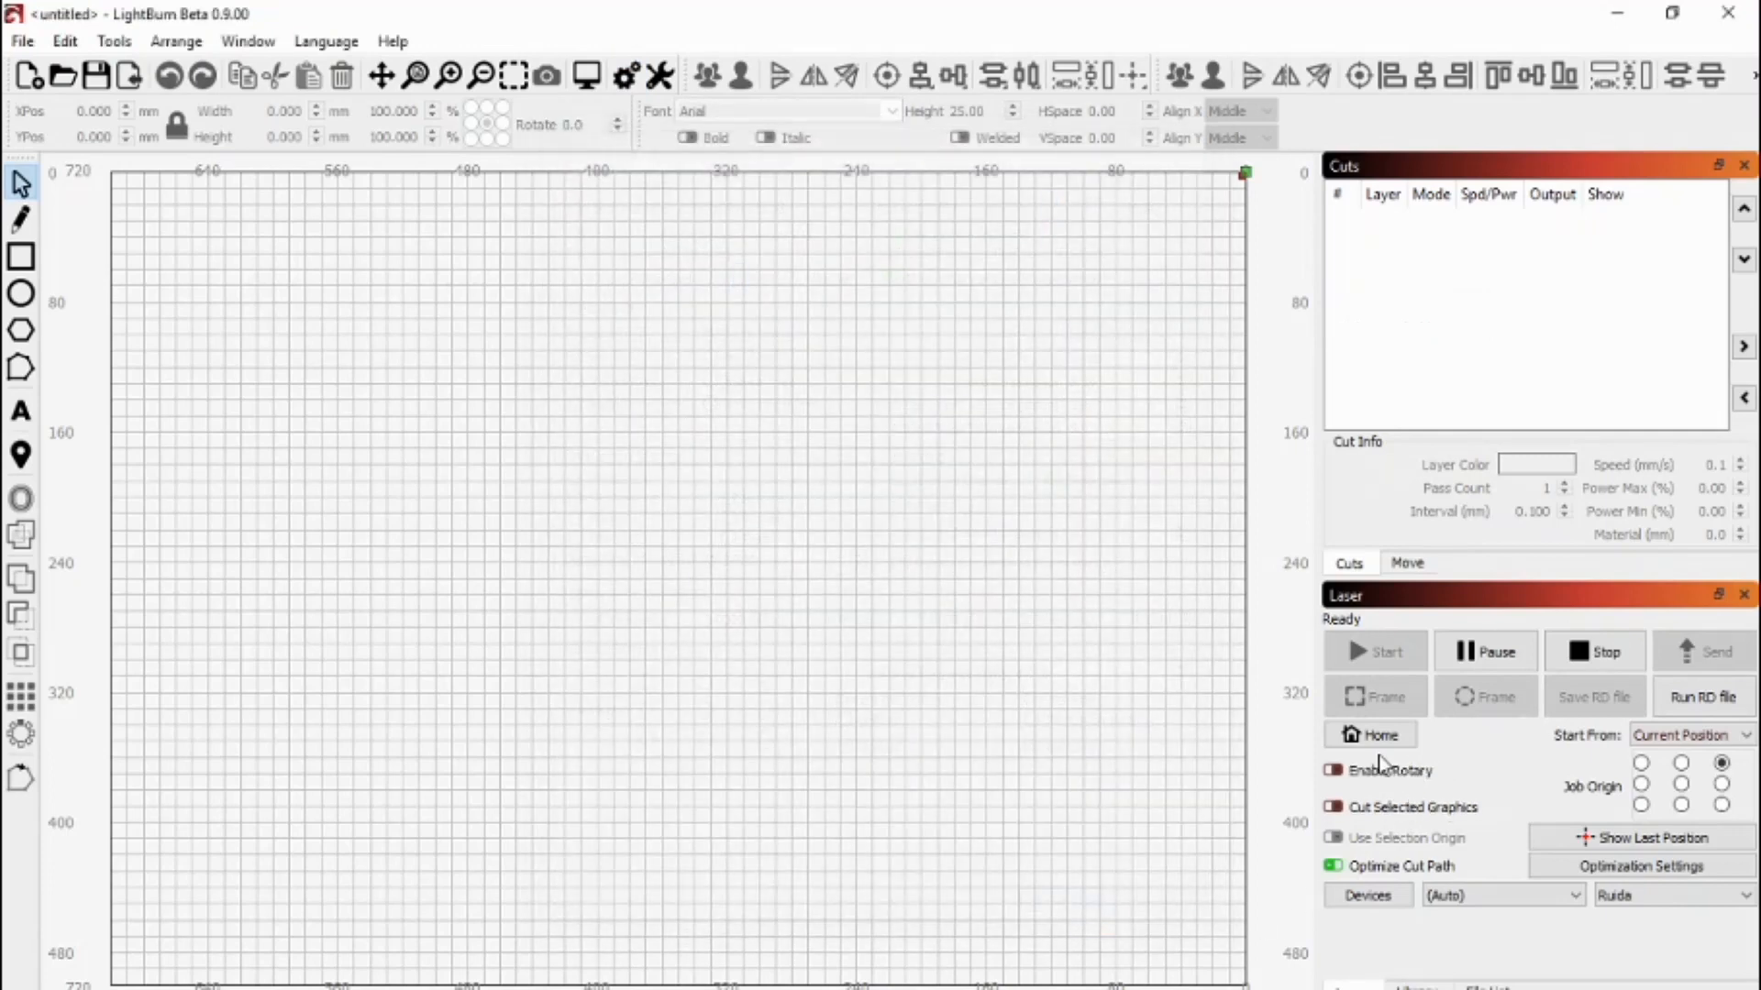